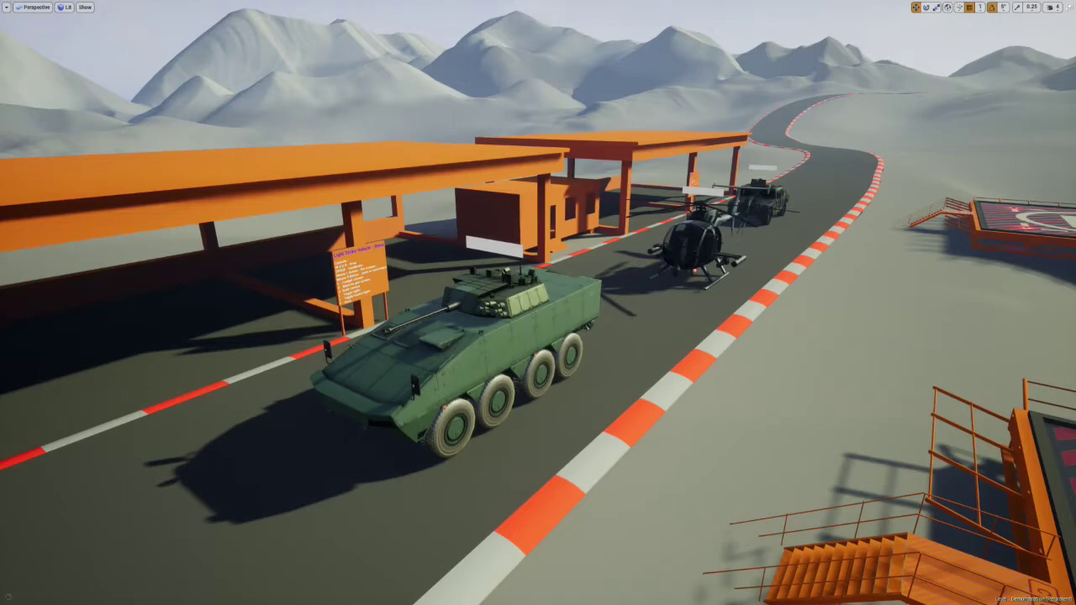
Survey the vehicles parked along the demonstration track, from the green armoured carrier to the dark camouflage Humvee.
right_click_drag(538, 302, 546, 272)
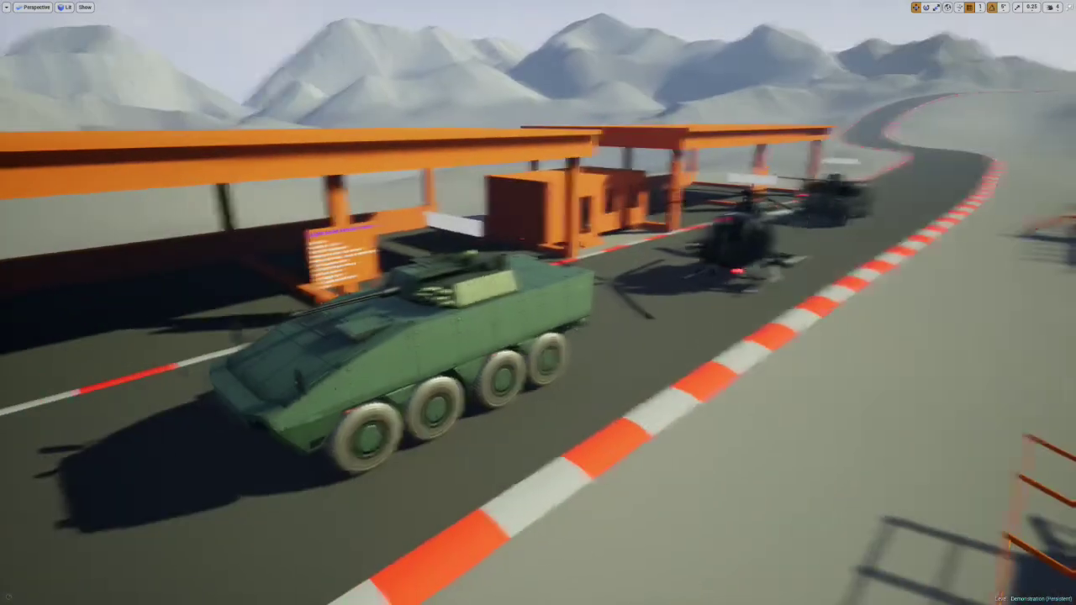
key("s")
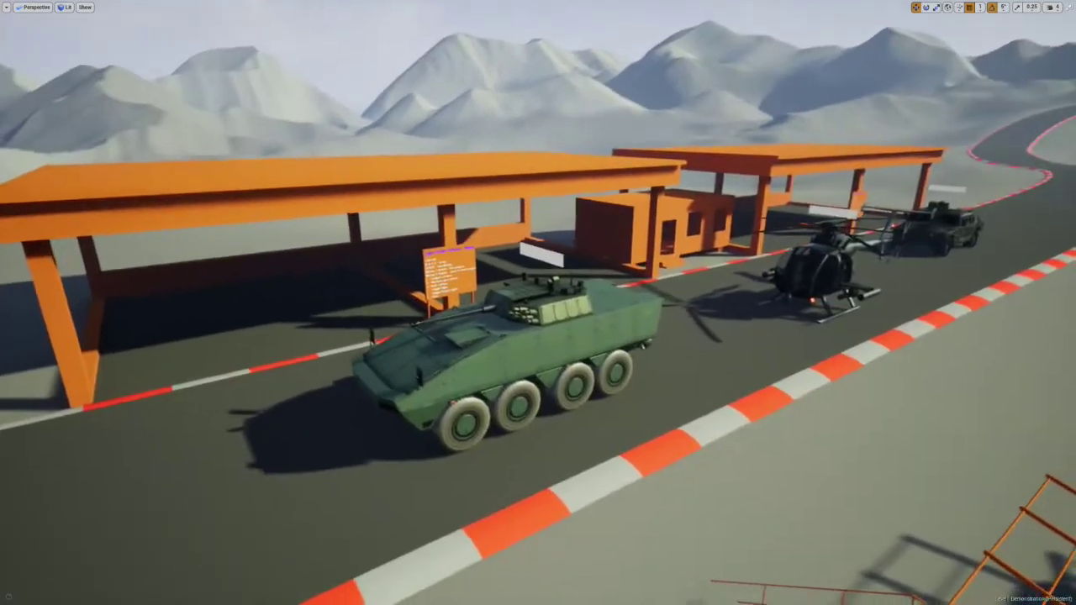
right_click_drag(538, 302, 582, 306)
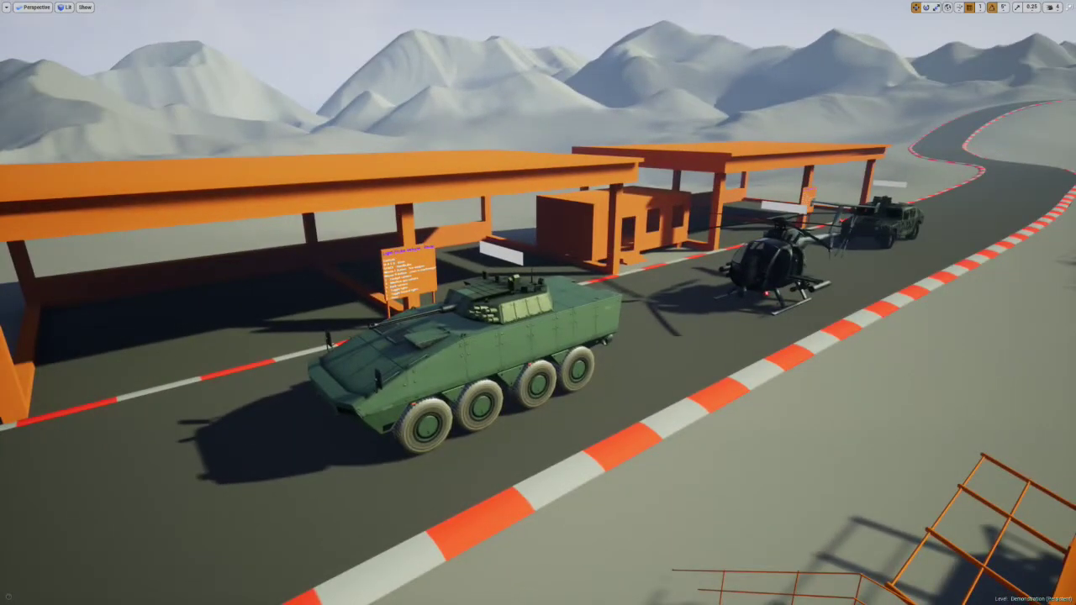
right_click_drag(824, 296, 704, 290)
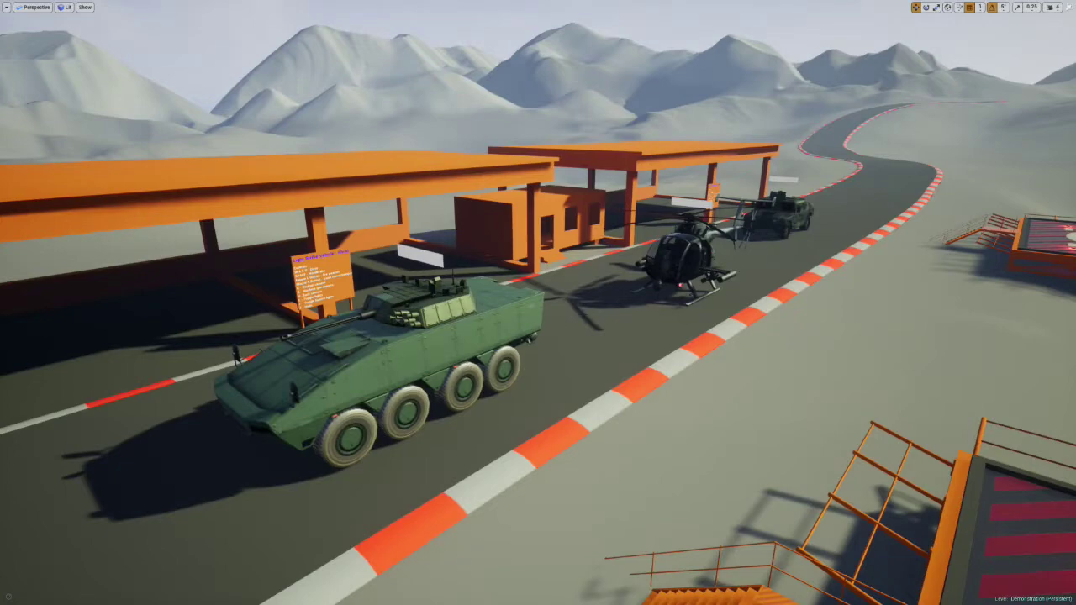
mouse_move(626, 345)
right_mouse_down()
mouse_move(647, 314)
mouse_move(615, 332)
right_mouse_up()
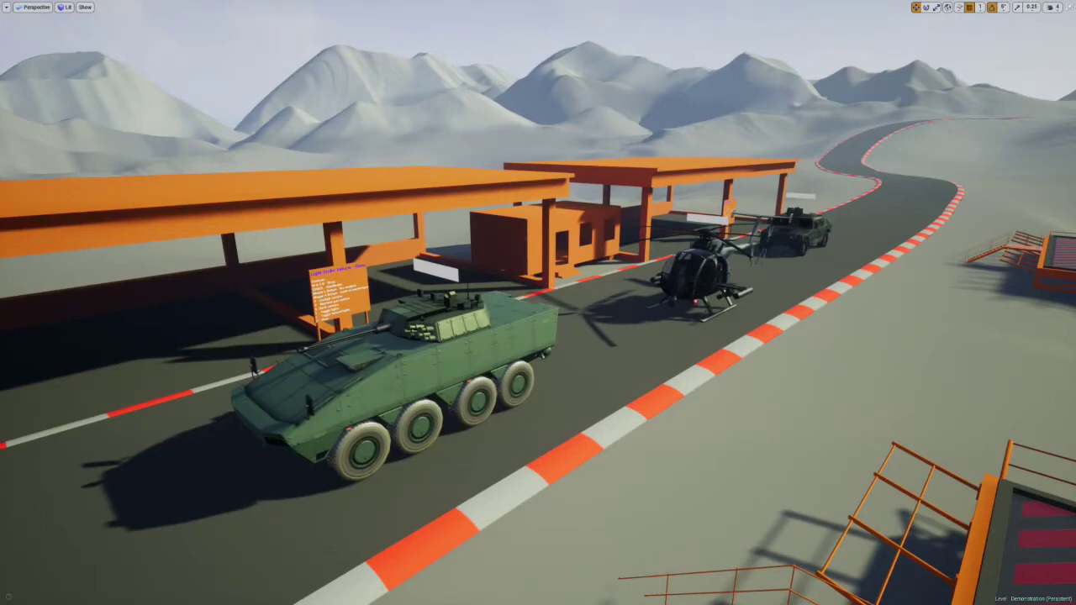
key("s")
right_click_drag(616, 332, 760, 294)
key("w")
key("w")
key("s")
key("w")
key("w")
key("a")
key("d")
key("s")
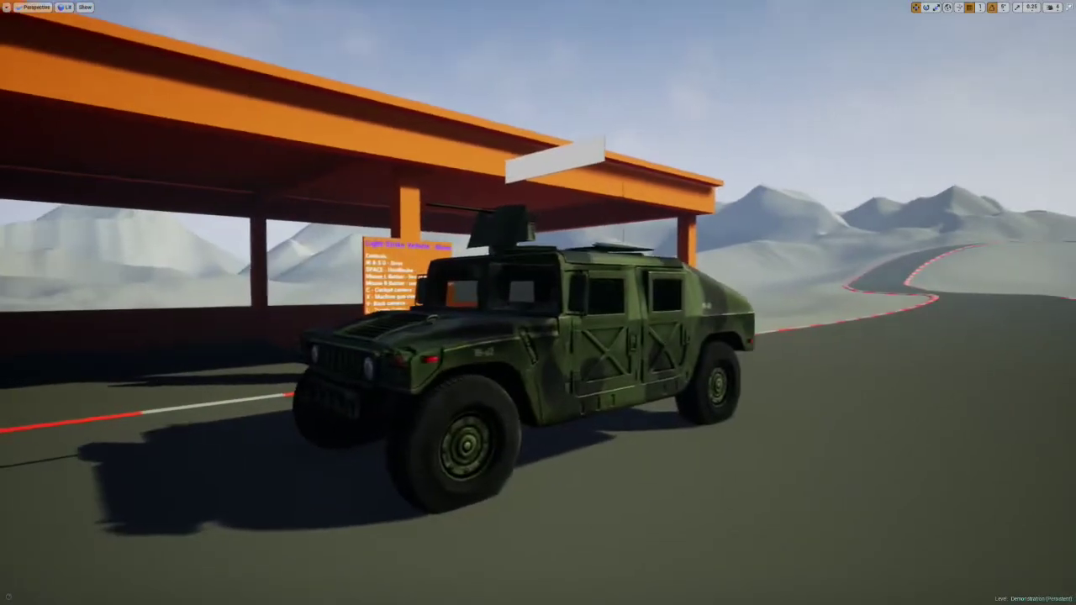
Inspect the old Humvee's exterior and interior up close from several angles.
key("a")
right_click_drag(761, 294, 1067, 294)
key("a")
key("a")
right_click_drag(538, 303, 908, 326)
key("a")
key("d")
right_click_drag(673, 319, 1059, 342)
key("a")
key("a")
key("d")
key("a")
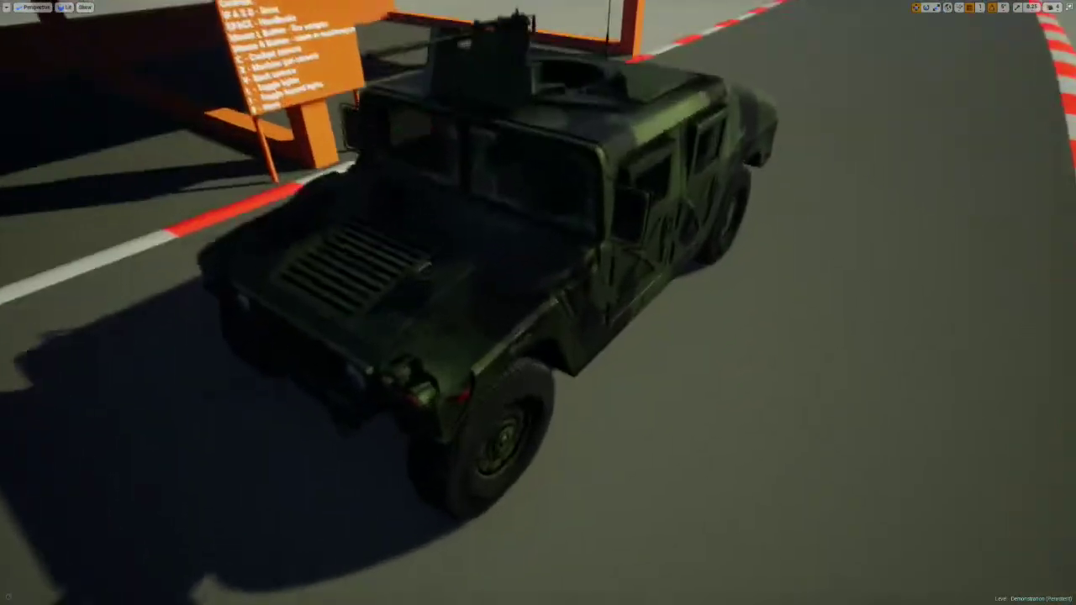
right_click_drag(538, 302, 530, 214)
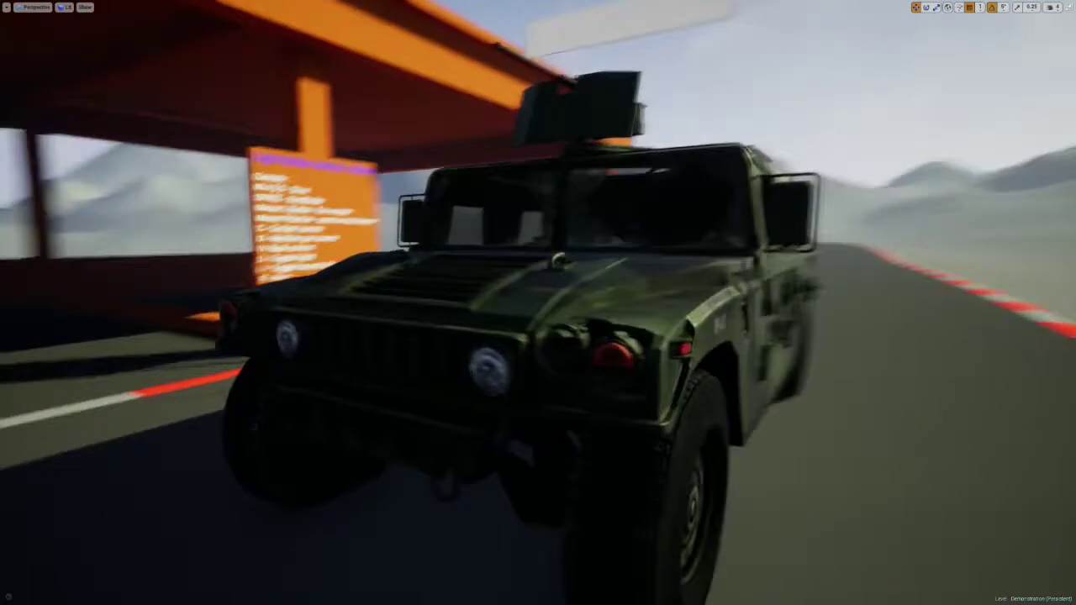
right_click_drag(538, 303, 622, 303)
right_click_drag(538, 302, 353, 366)
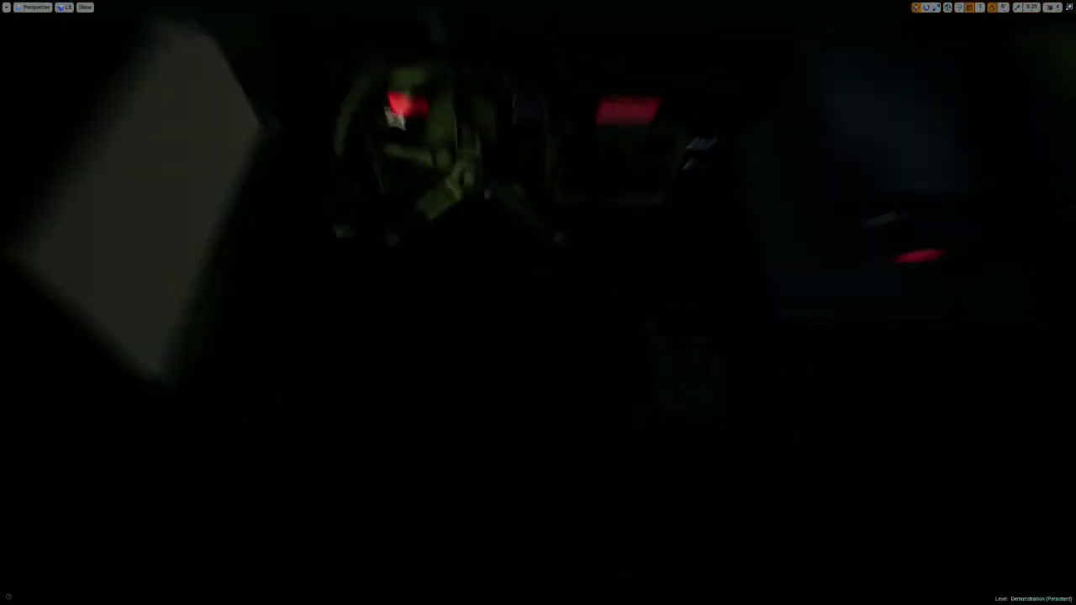
right_click_drag(538, 302, 475, 345)
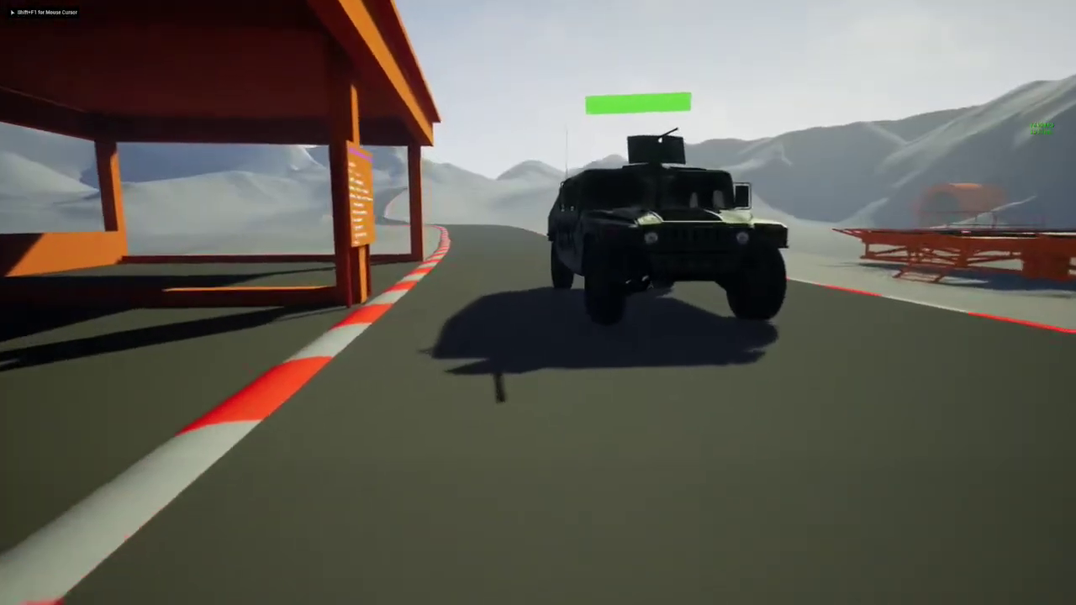
Board the old Humvee in the play session, try its cockpit and machine gun cameras, and fire towards the helicopter.
key("w")
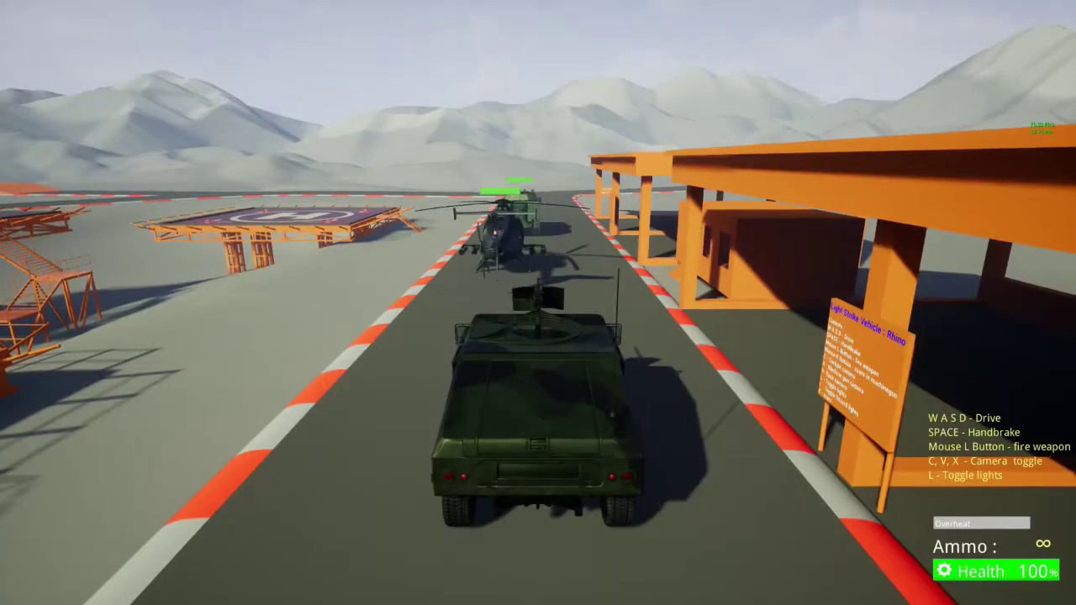
key("c")
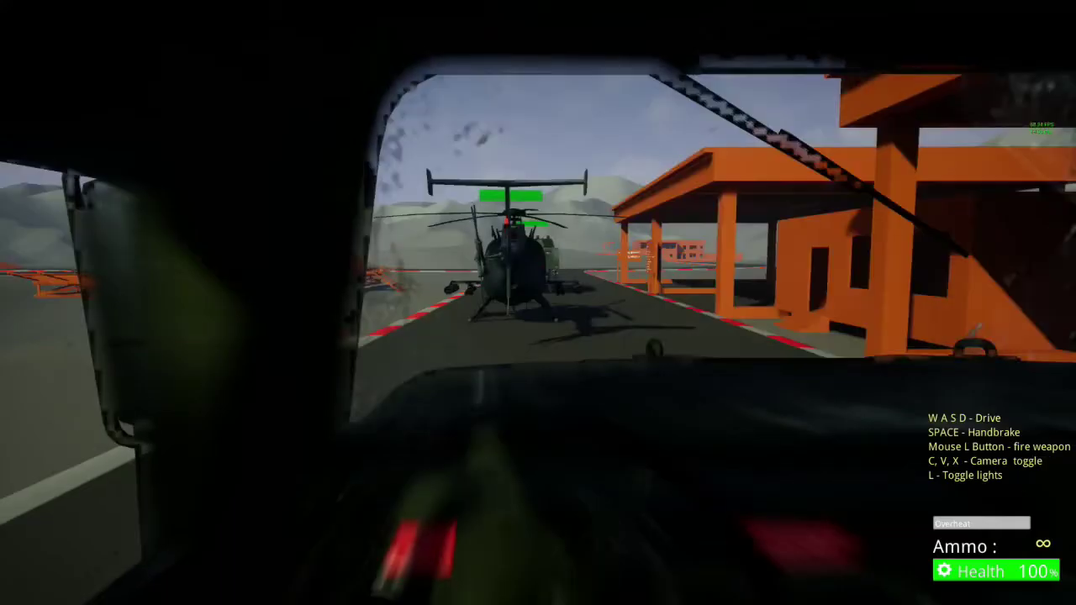
key("v")
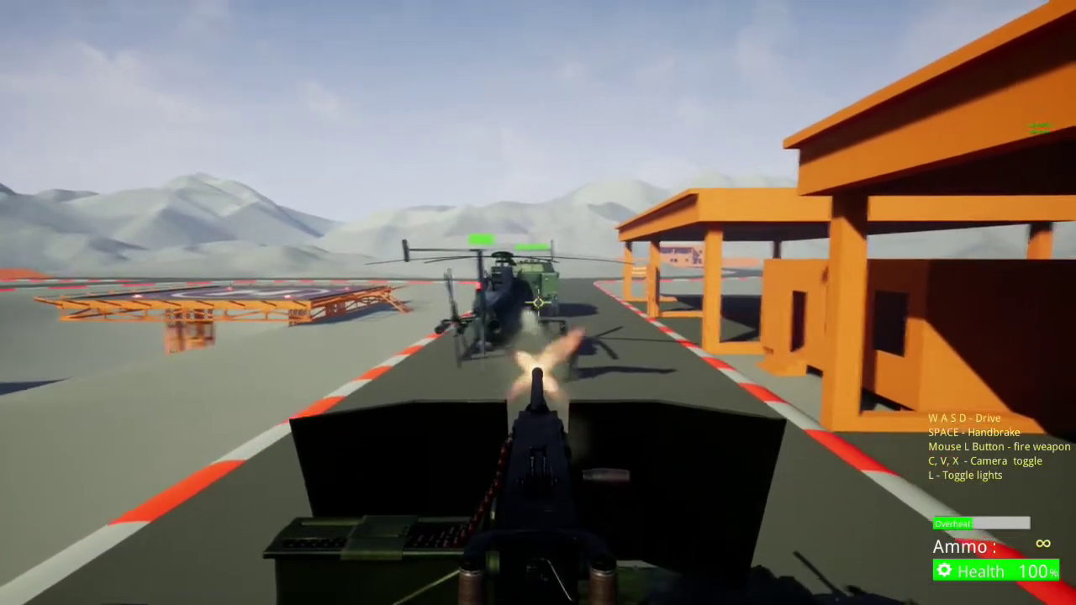
left_click_drag(538, 303, 614, 339)
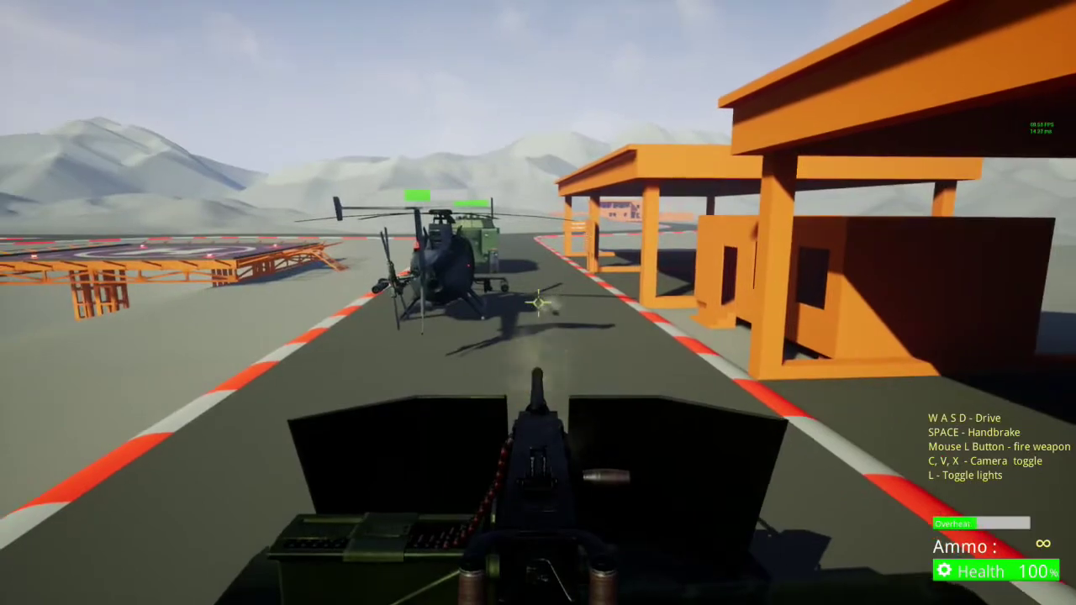
Cycle through the Humvee's cameras and swing the mounted machine gun around to check its aim.
key("c")
key("c")
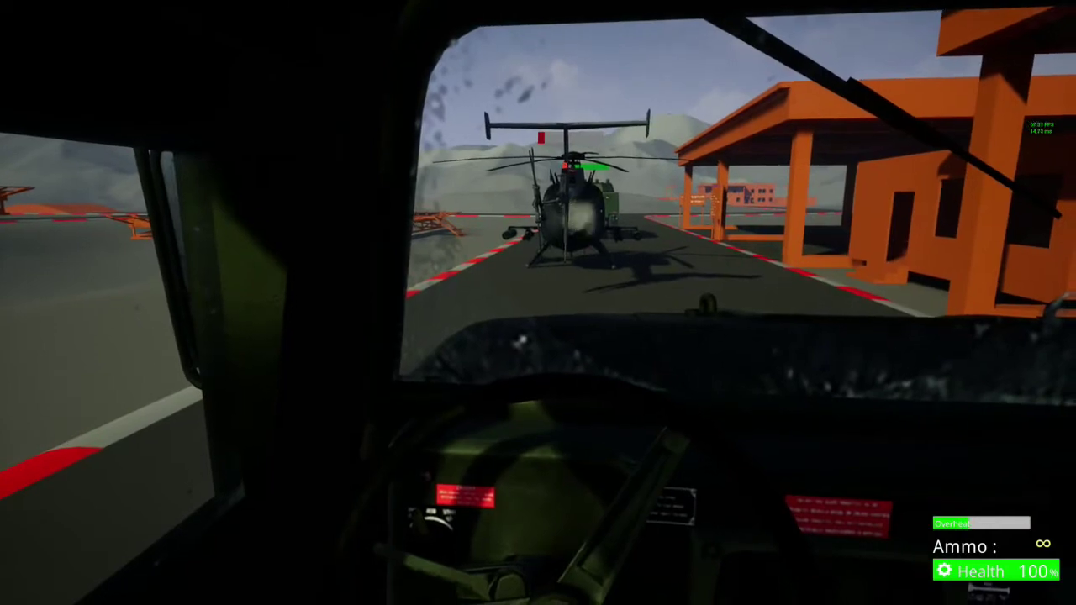
key("c")
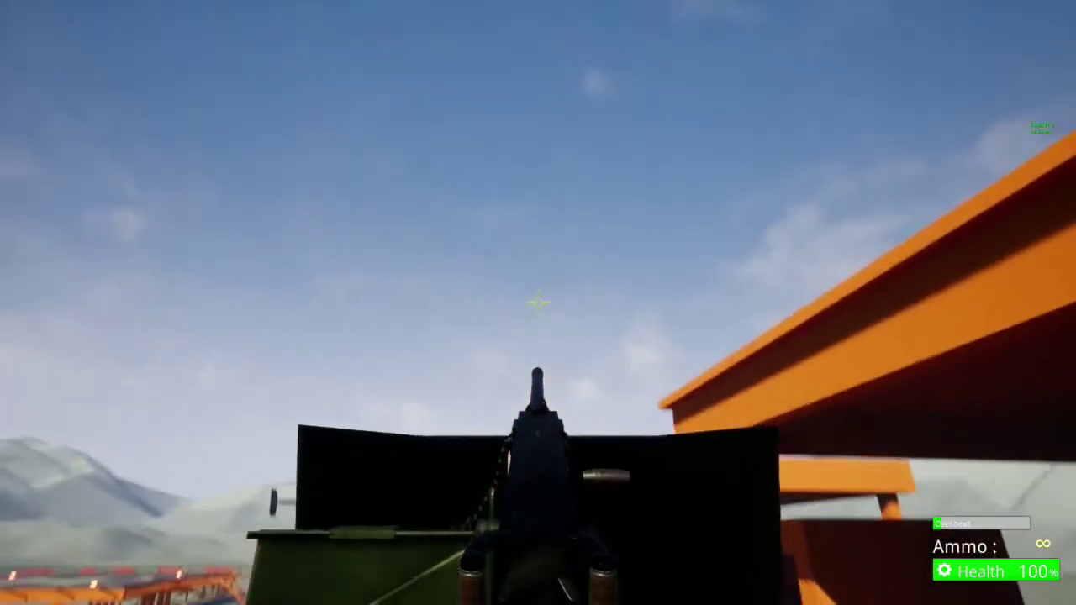
left_click(538, 302)
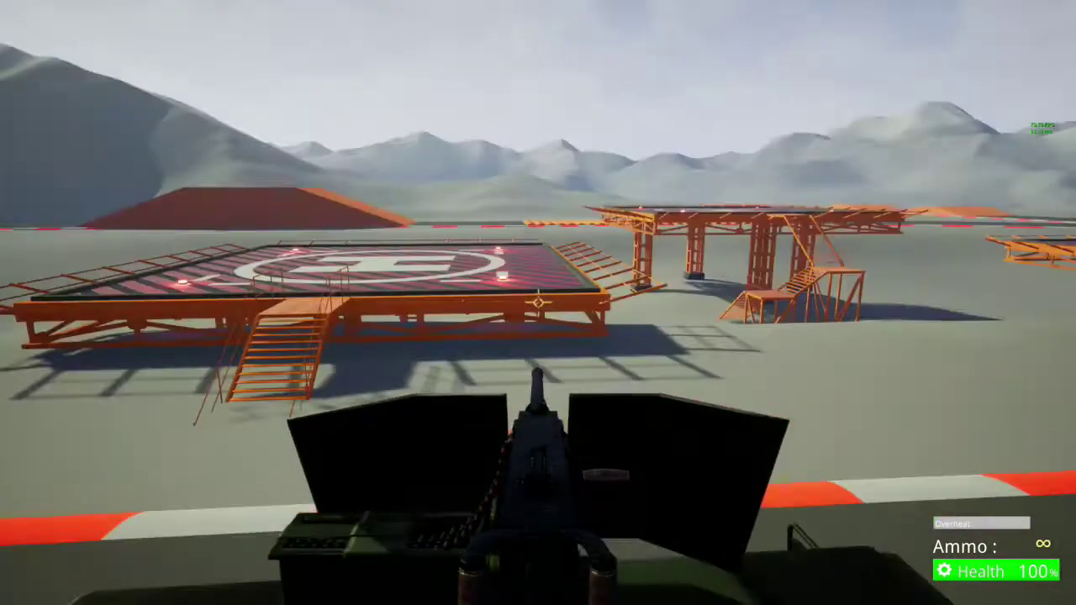
key("c")
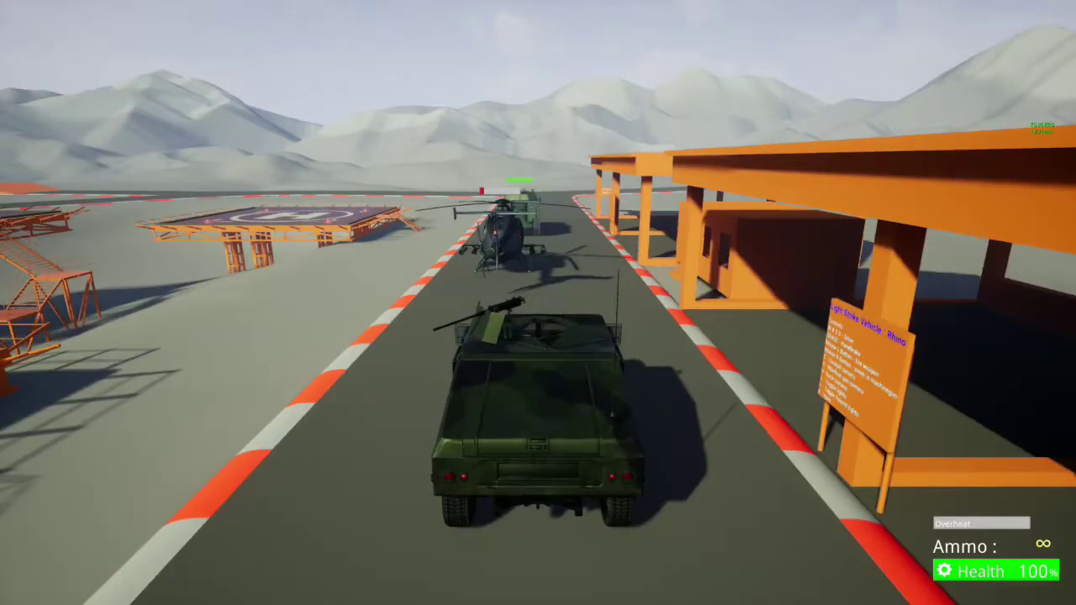
Test the Humvee's steering from the cockpit view, get out of the vehicle and end the play session.
key("c")
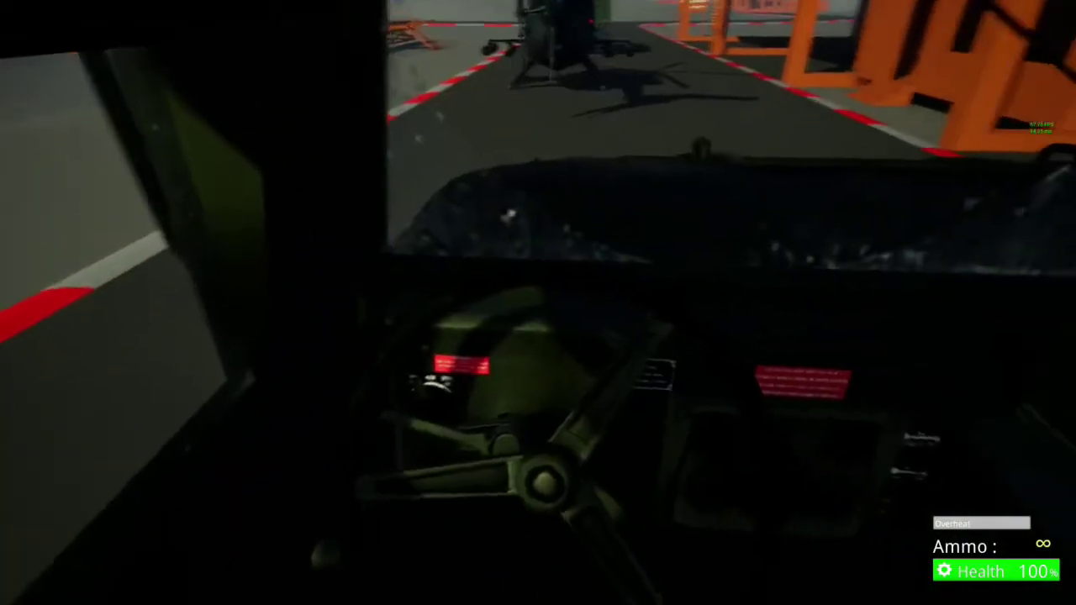
key("a")
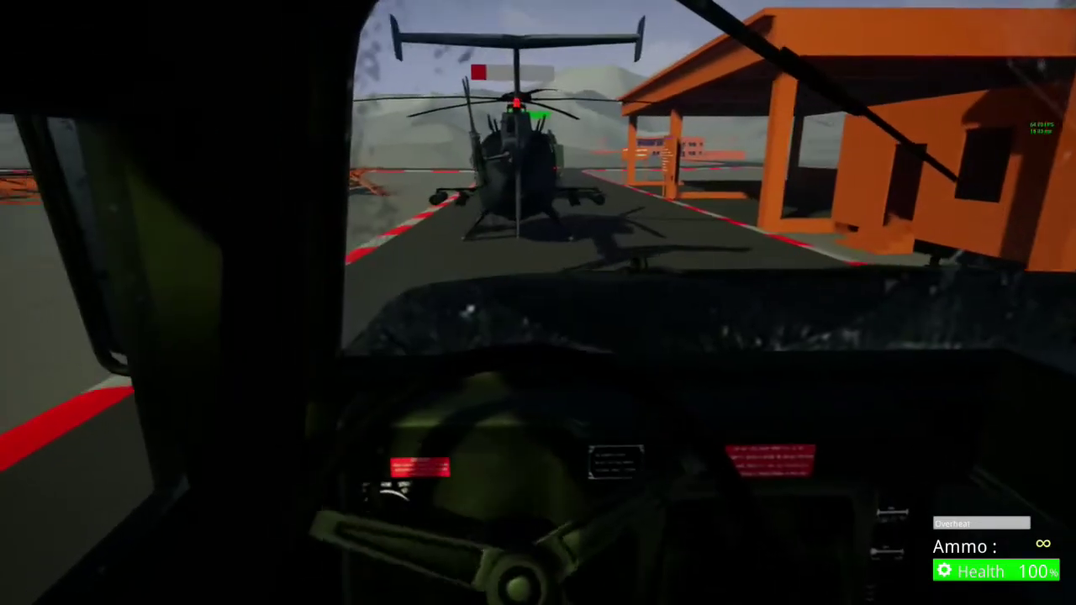
key("a")
key("c")
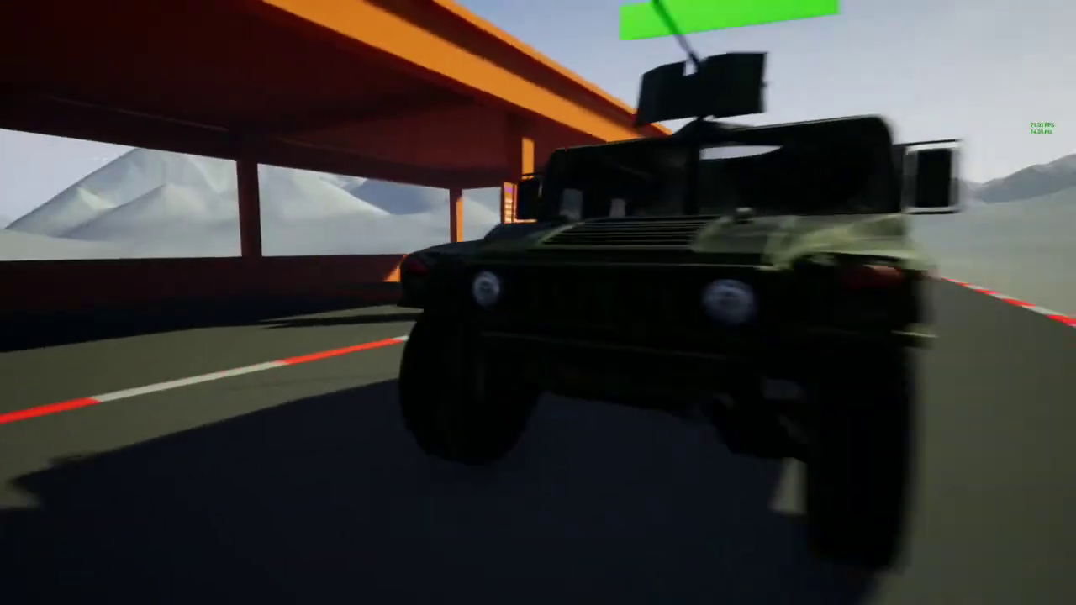
key("Escape")
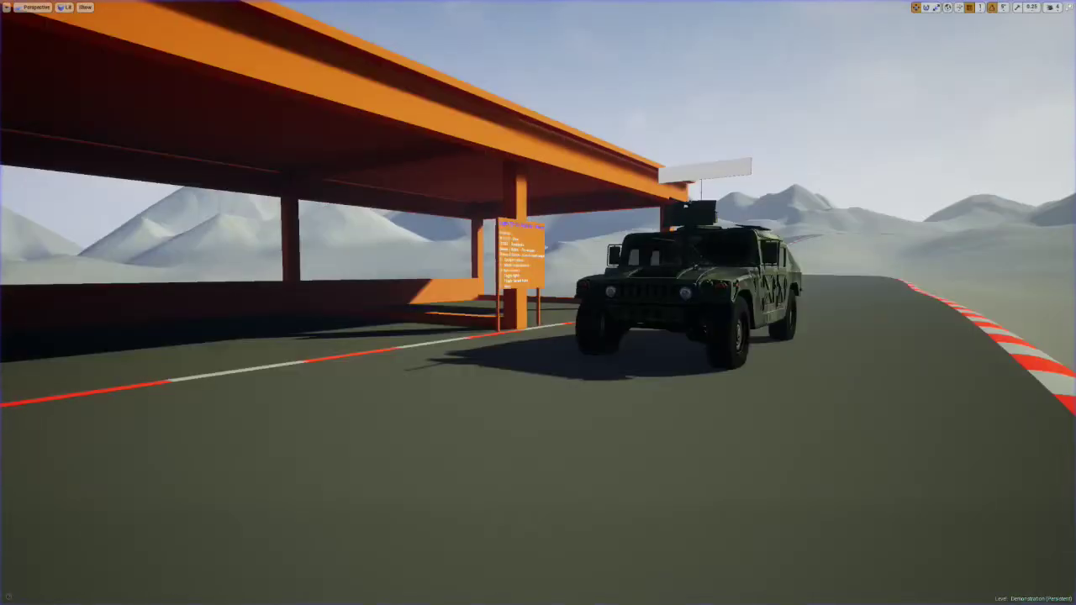
Select the old Humvee in the level and scale it uniformly to 0.8.
right_click_drag(691, 273, 767, 262)
key("F11")
key("w")
right_click_drag(586, 343, 591, 433)
left_click(627, 259)
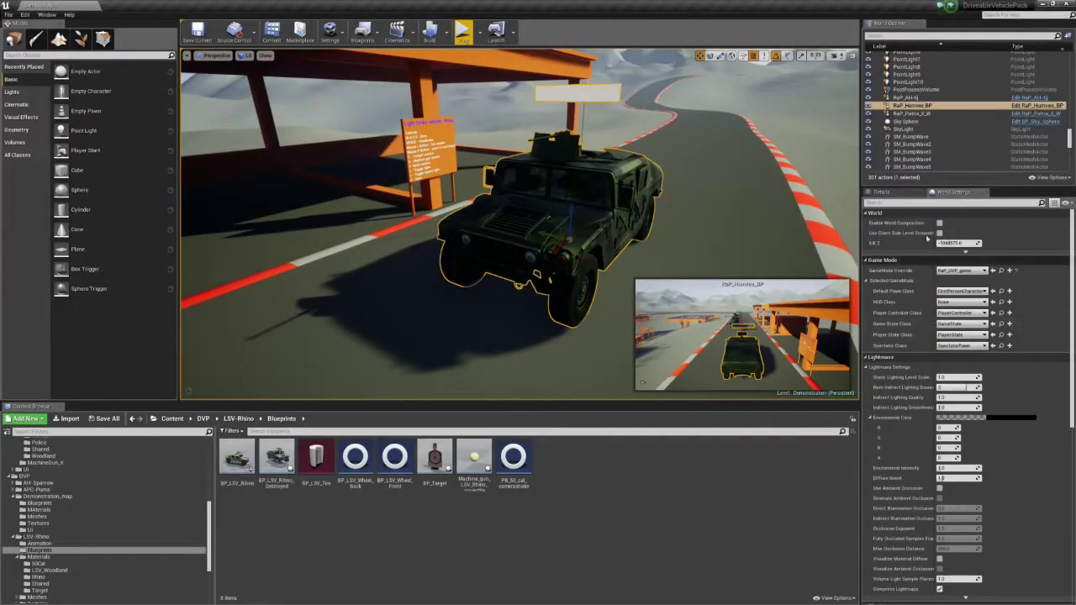
left_click(886, 195)
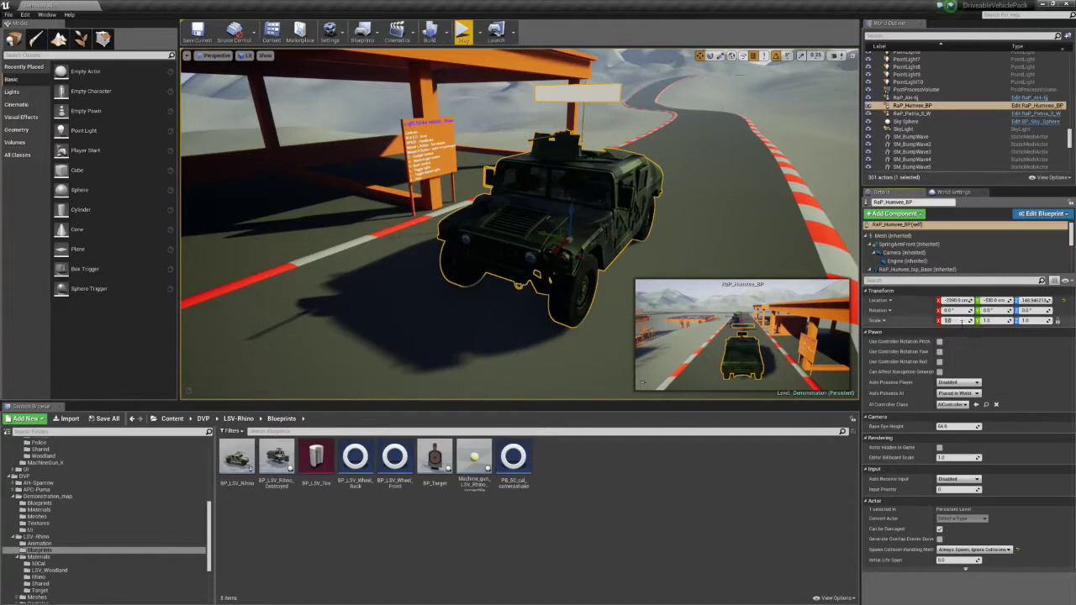
left_click(959, 321)
type("0.8")
key("Return")
Place the BP_LSV_Rhino blueprint on the road beside the old Humvee and shift the Humvee away from it.
right_click_drag(588, 244, 612, 267)
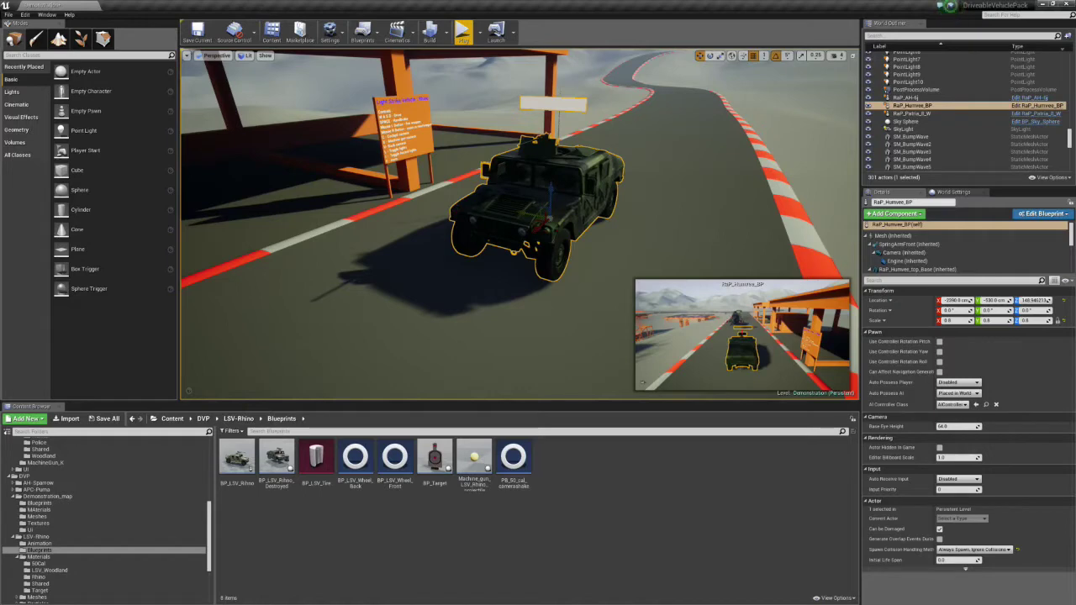
left_click_drag(237, 458, 691, 273)
left_click(546, 223)
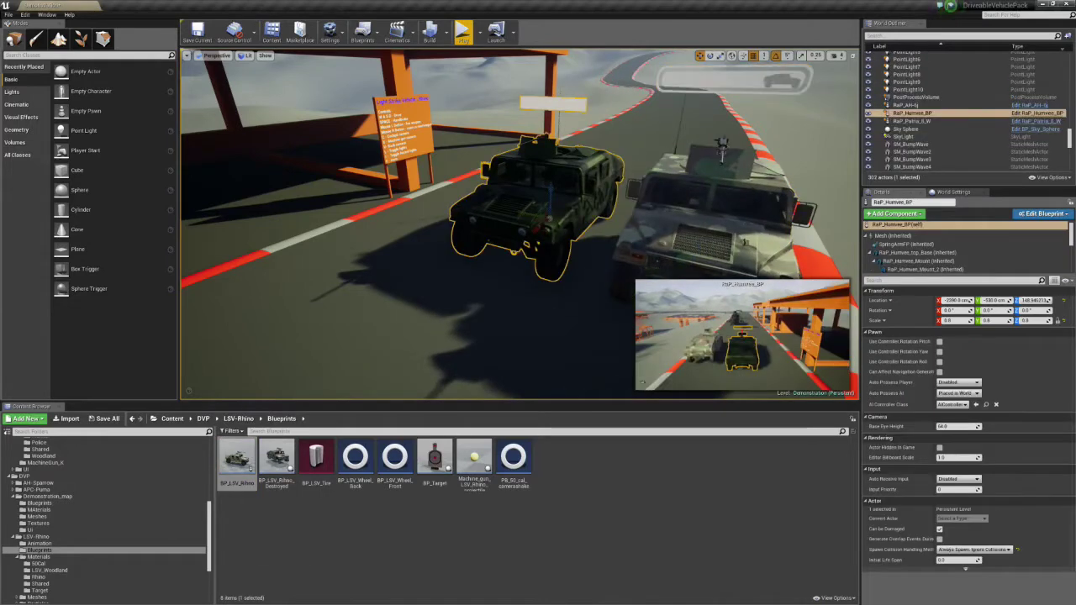
left_click_drag(531, 214, 489, 208)
Adjust the placement of the two vehicles so they stand side by side on the road, and clear the selection.
mouse_move(626, 236)
right_mouse_down()
mouse_move(681, 246)
mouse_move(572, 210)
mouse_move(626, 231)
right_mouse_up()
key("F11")
left_click(631, 237)
left_click_drag(500, 288, 499, 315)
right_click_drag(499, 315, 559, 299)
left_click(538, 233)
left_click_drag(516, 264, 554, 287)
key("Escape")
right_click_drag(553, 287, 601, 261)
Compare the mounted machine guns, front ends and wheels of the old Humvee and the new Rhino.
right_click_drag(538, 303, 601, 462)
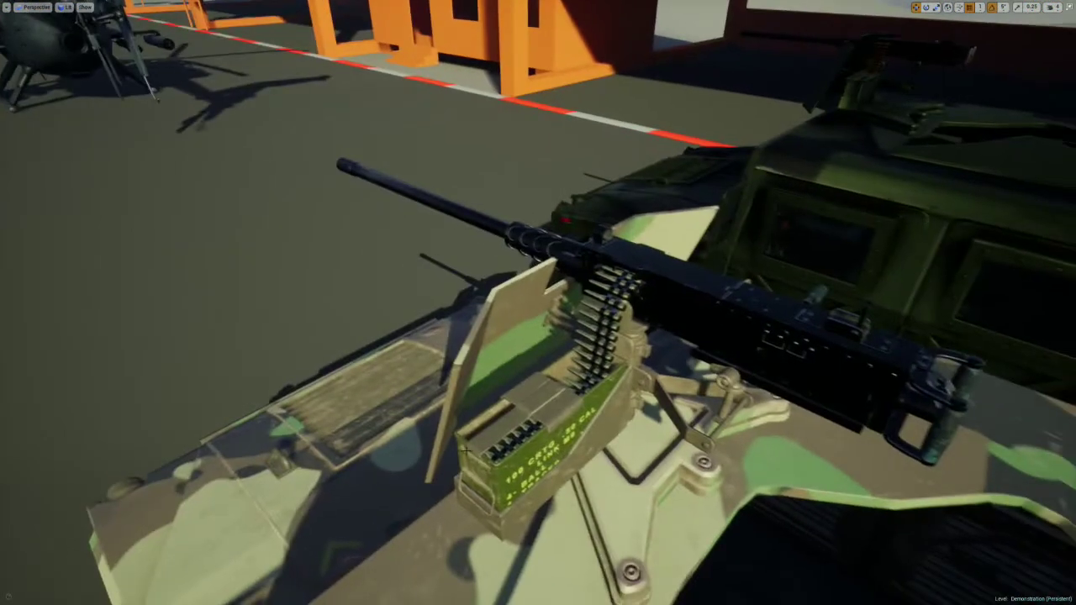
right_click_drag(467, 452, 454, 448)
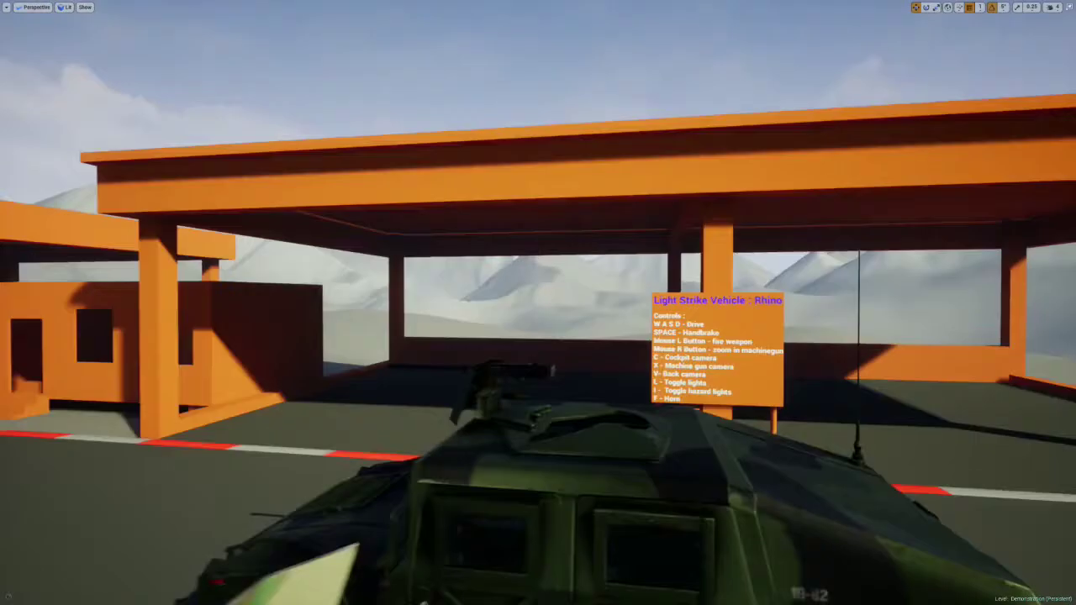
right_click_drag(466, 451, 392, 558)
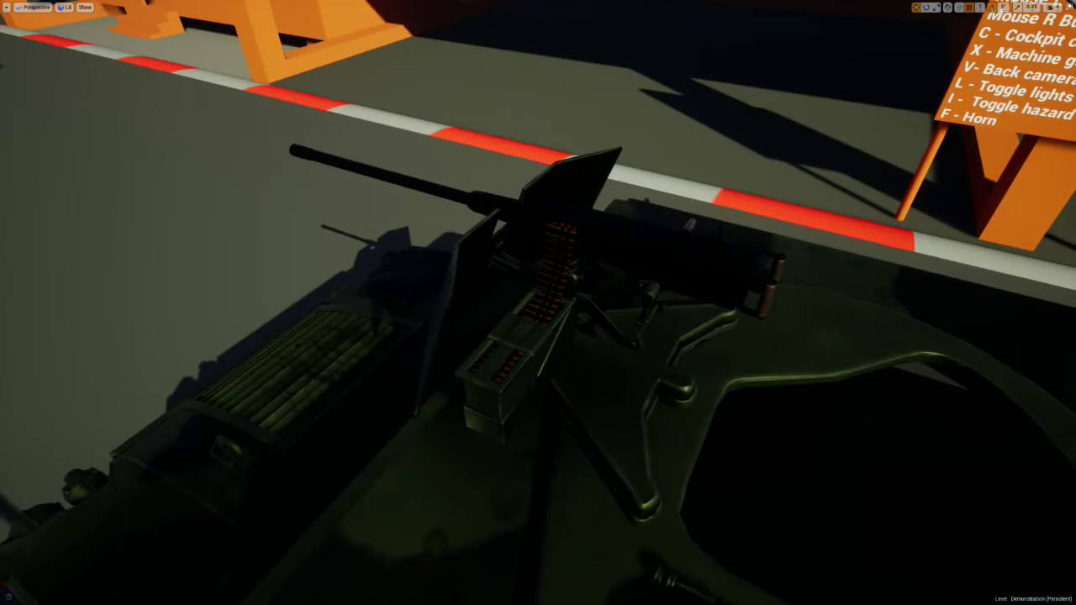
right_click_drag(392, 558, 15, 478)
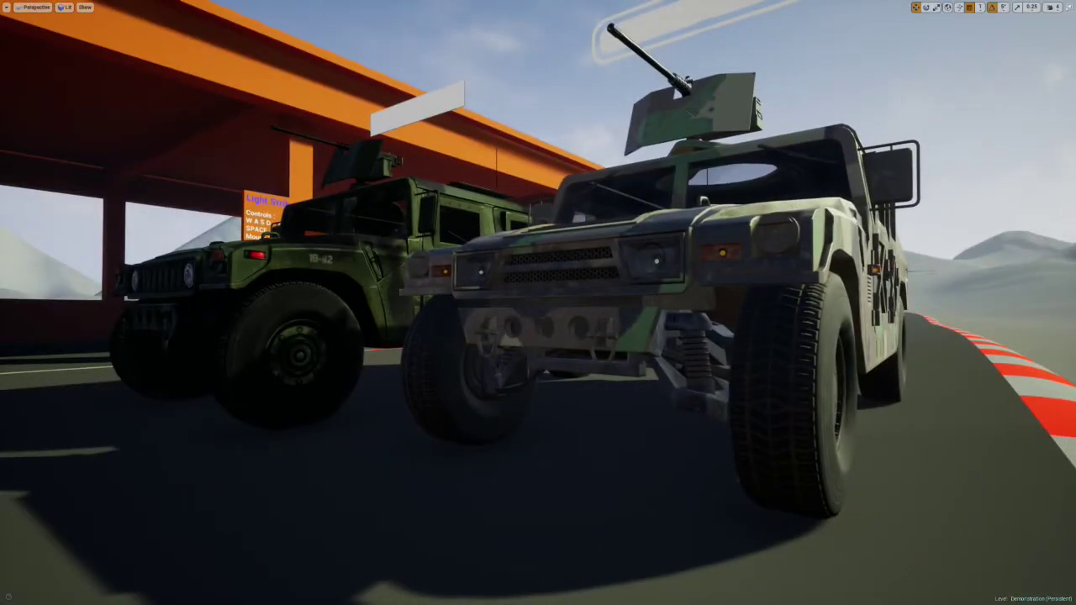
mouse_move(538, 303)
right_mouse_down()
mouse_move(459, 306)
mouse_move(538, 323)
right_mouse_up()
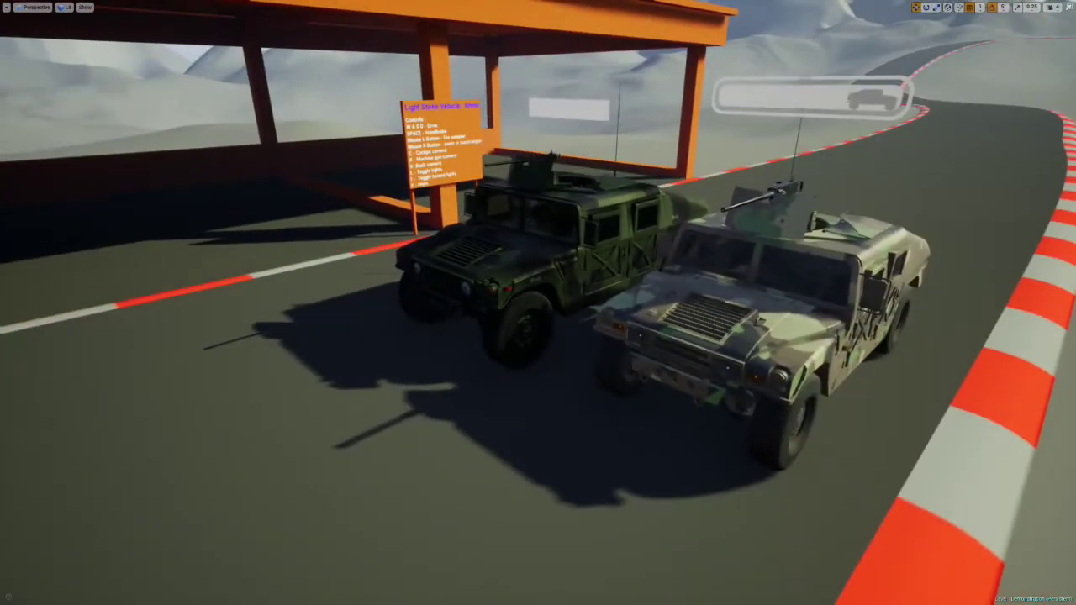
Delete the old dark green Humvee from the level.
left_click(538, 244)
key("Delete")
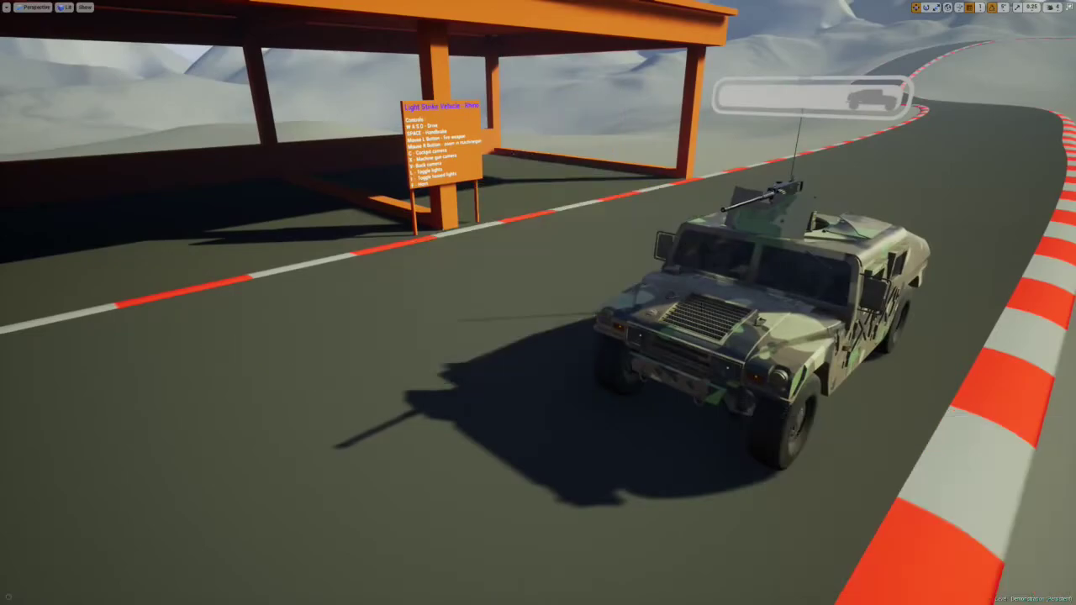
right_click_drag(538, 244, 440, 303)
Set the level's default pawn class to FirstPersonCharacter_DVP and play the level full screen.
key("F11")
left_click(952, 193)
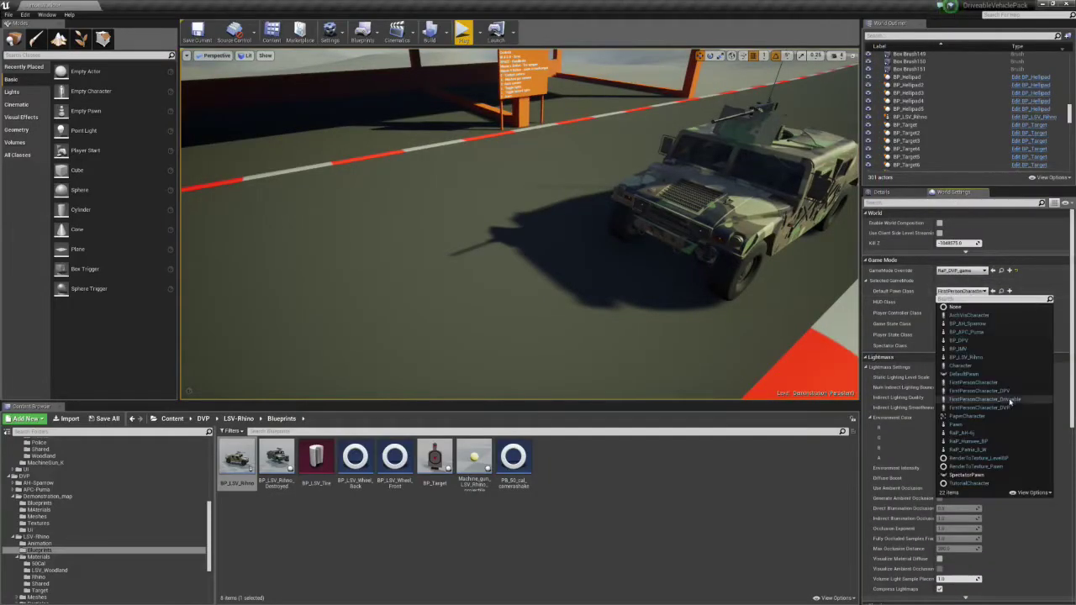
left_click(1011, 409)
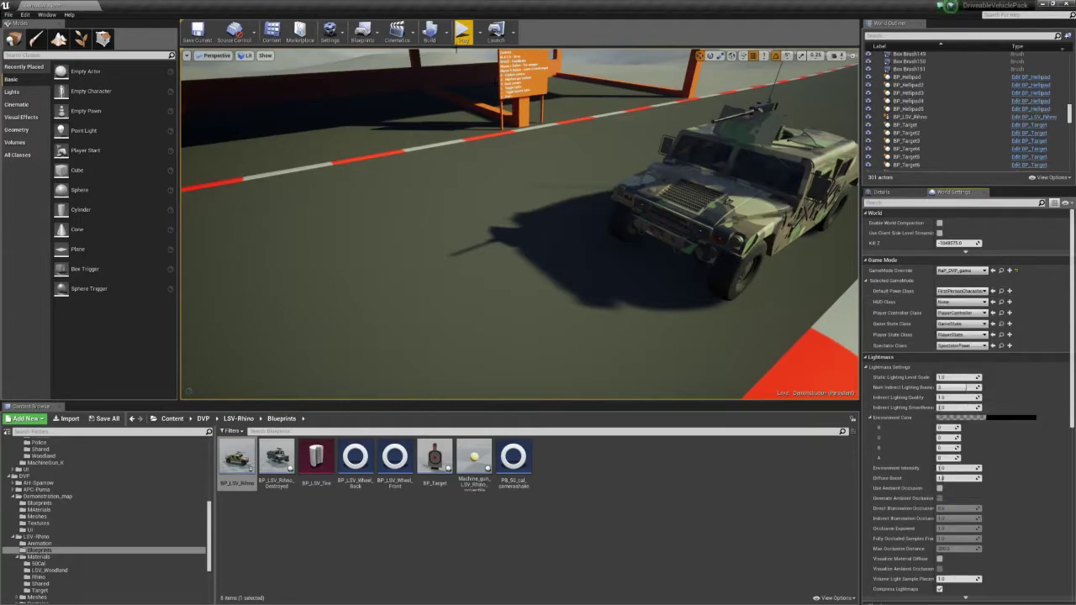
key("F11")
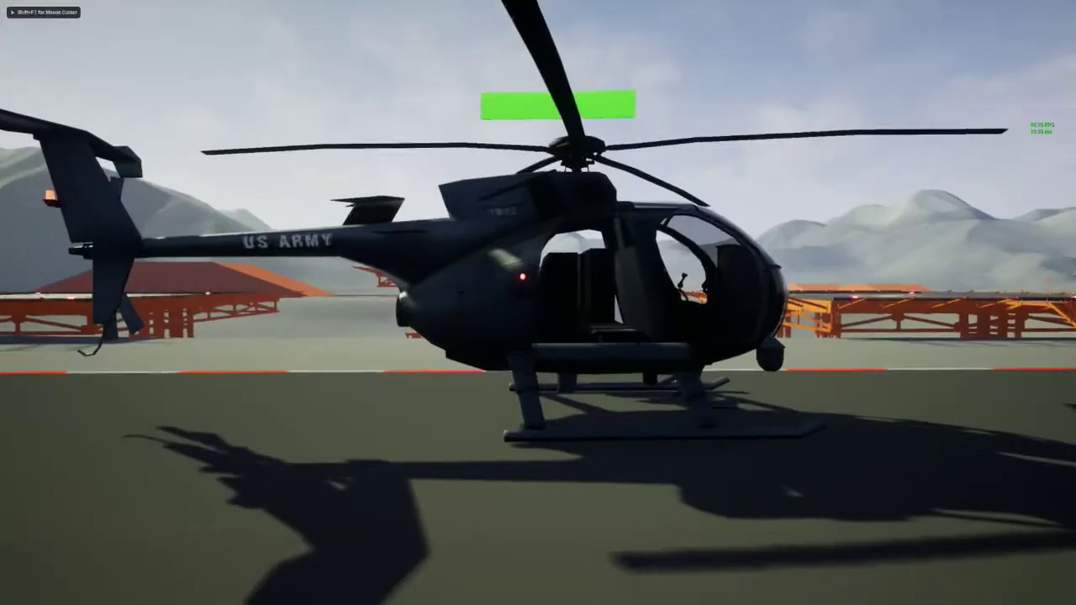
Walk past the helicopter to the camouflaged Rhino on the road and get into it.
key("w")
key("w")
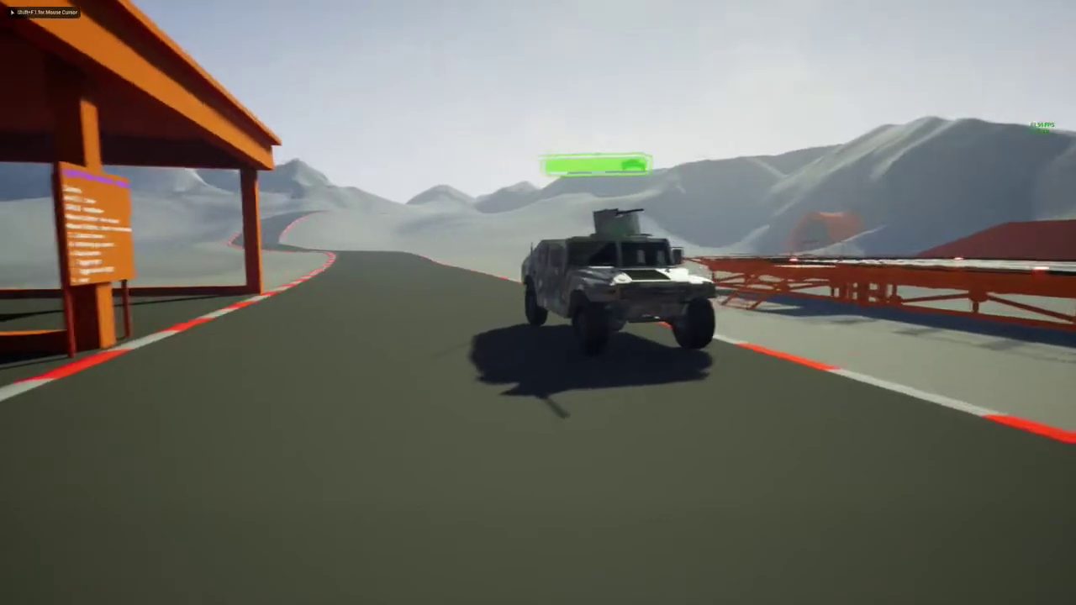
key("d")
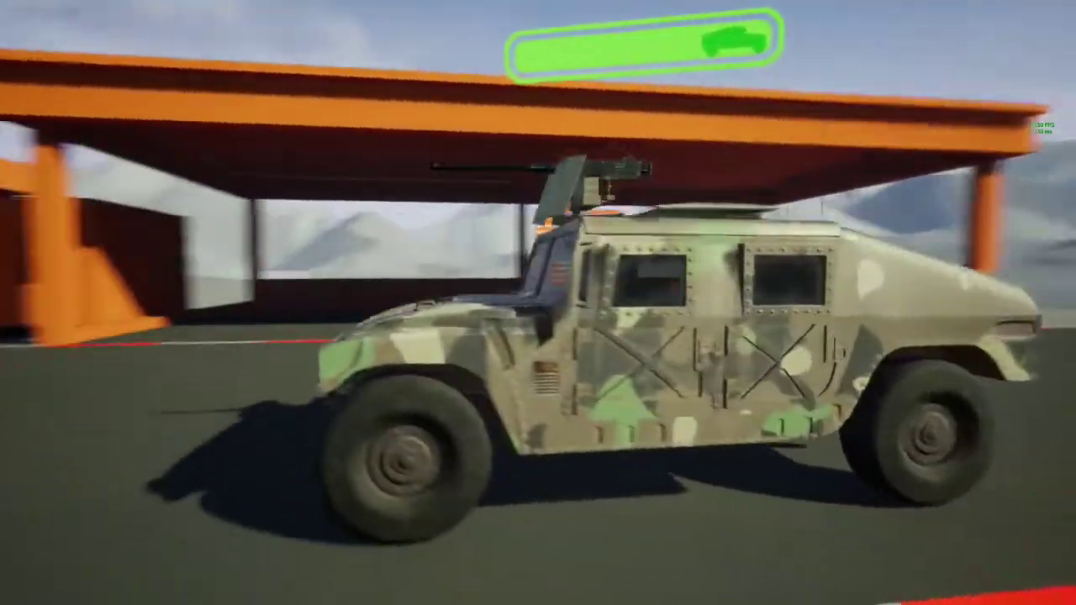
key("w")
key("e")
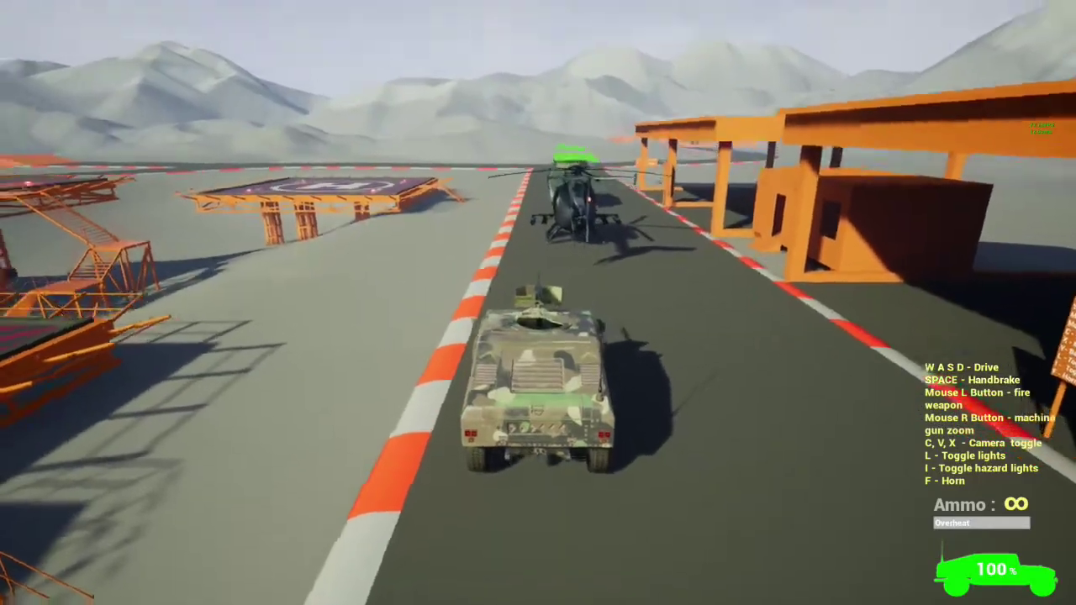
Cycle the Rhino's cameras between the exterior, the driver's seat and the roof machine gun to inspect each view.
key("c")
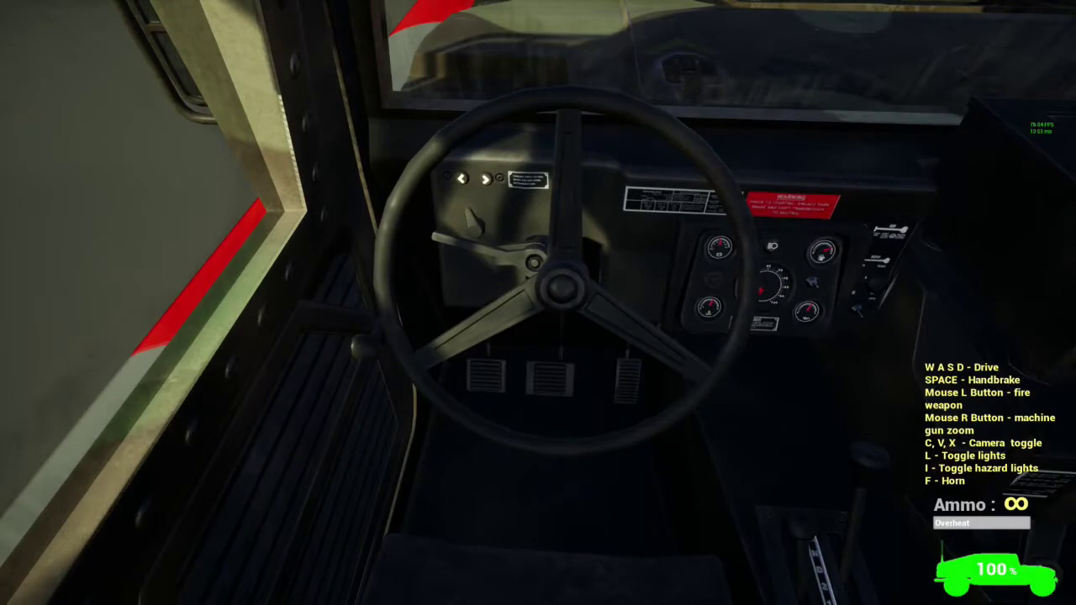
key("c")
key("v")
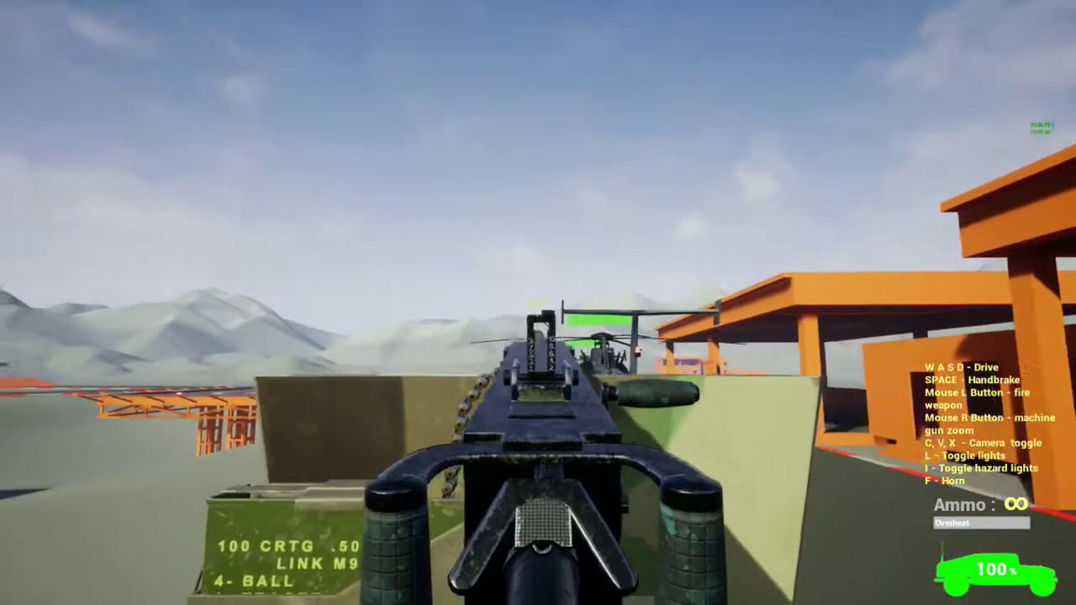
key("c")
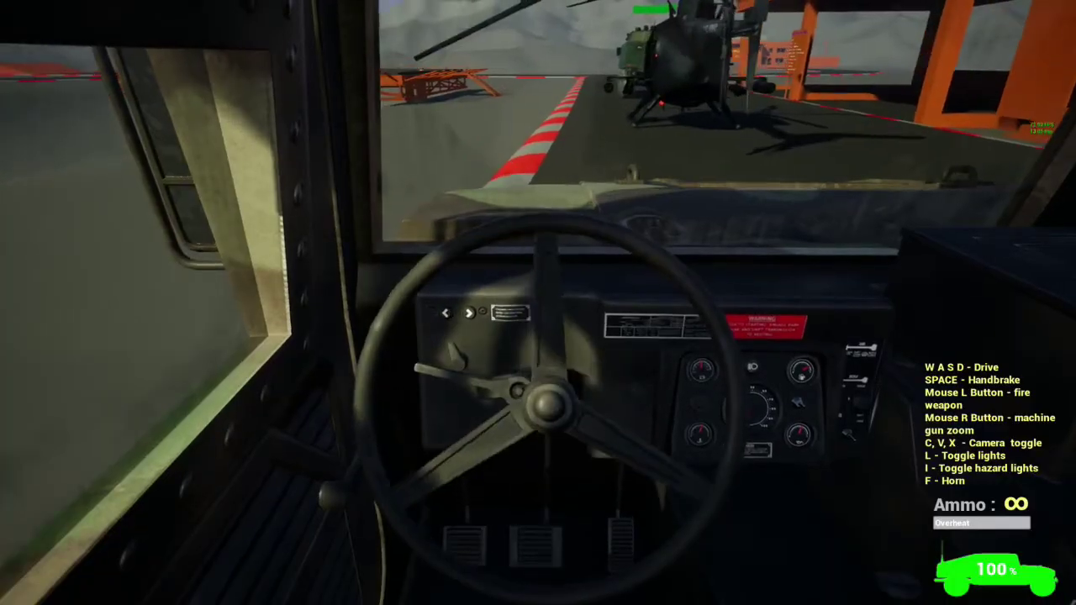
key("v")
key("x")
Drive the Rhino around the parked helicopter and along the track, trying both the exterior and driver's views.
key("a")
key("c")
key("w")
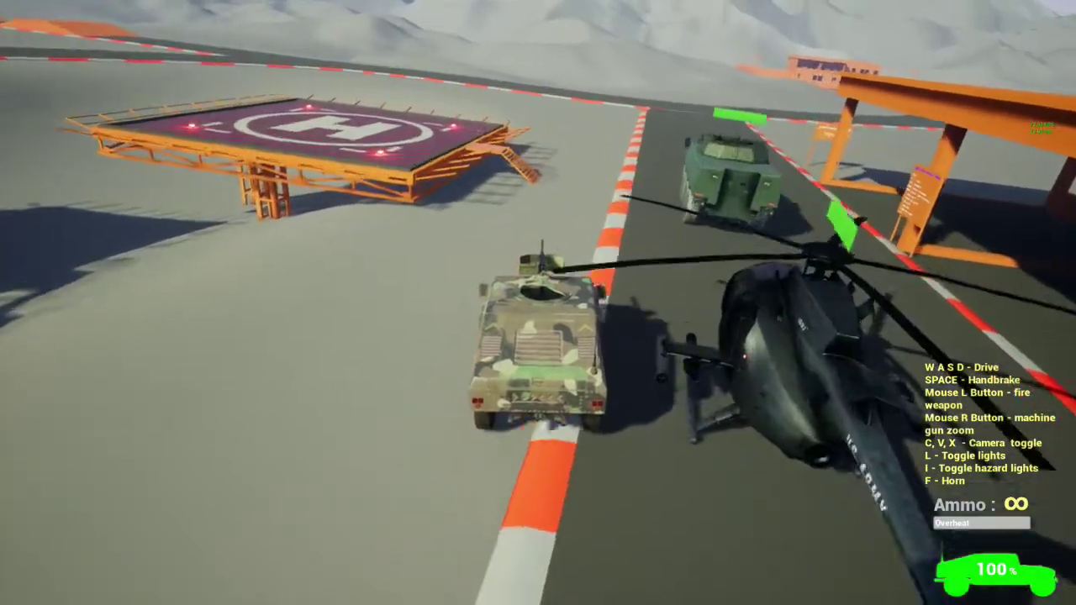
key("c")
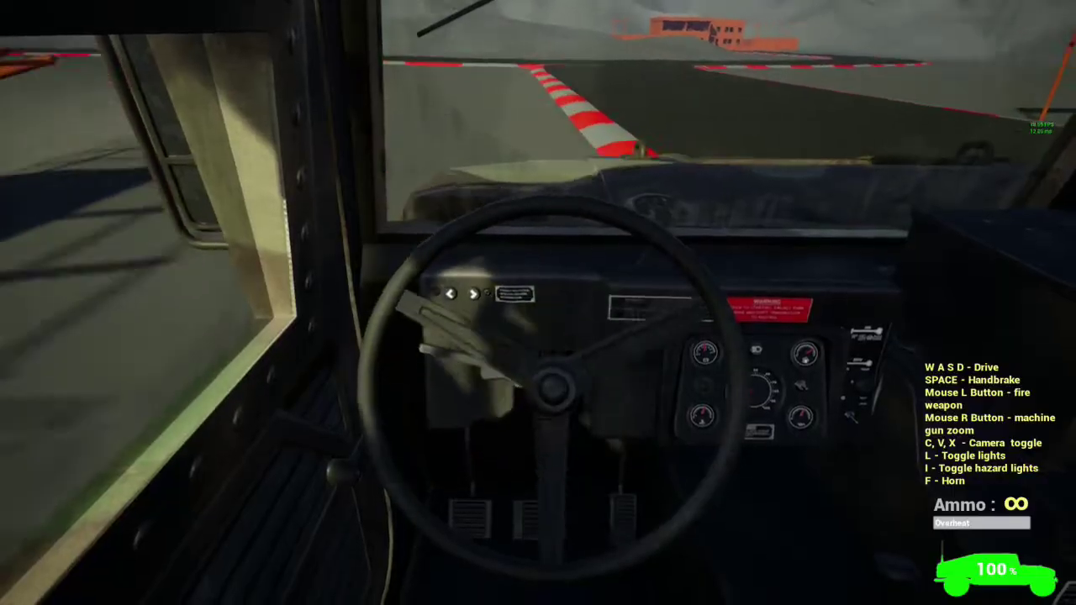
key("w")
key("a")
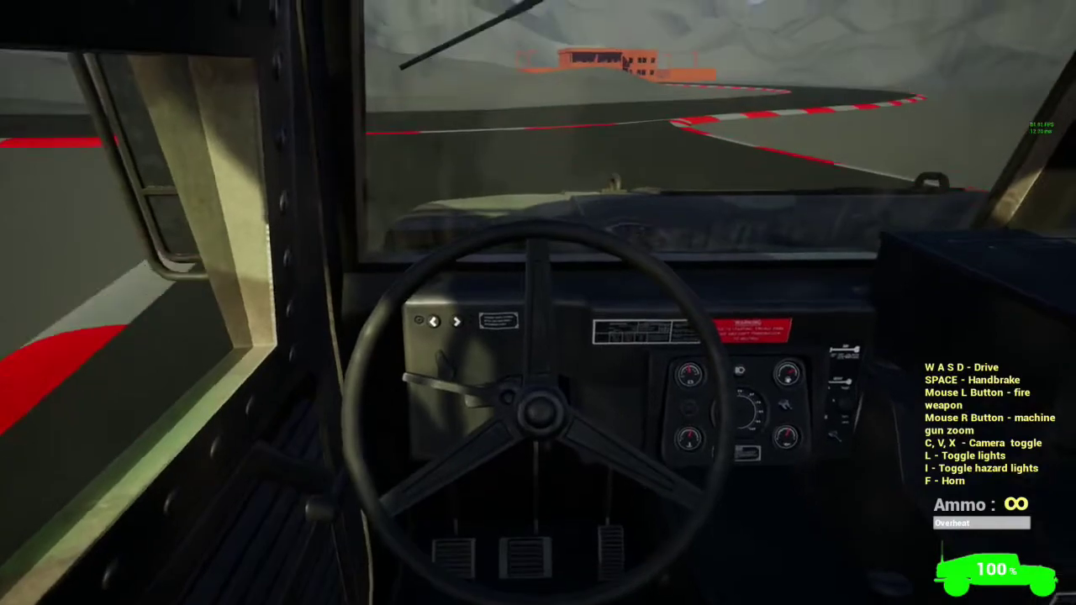
key("w")
key("d")
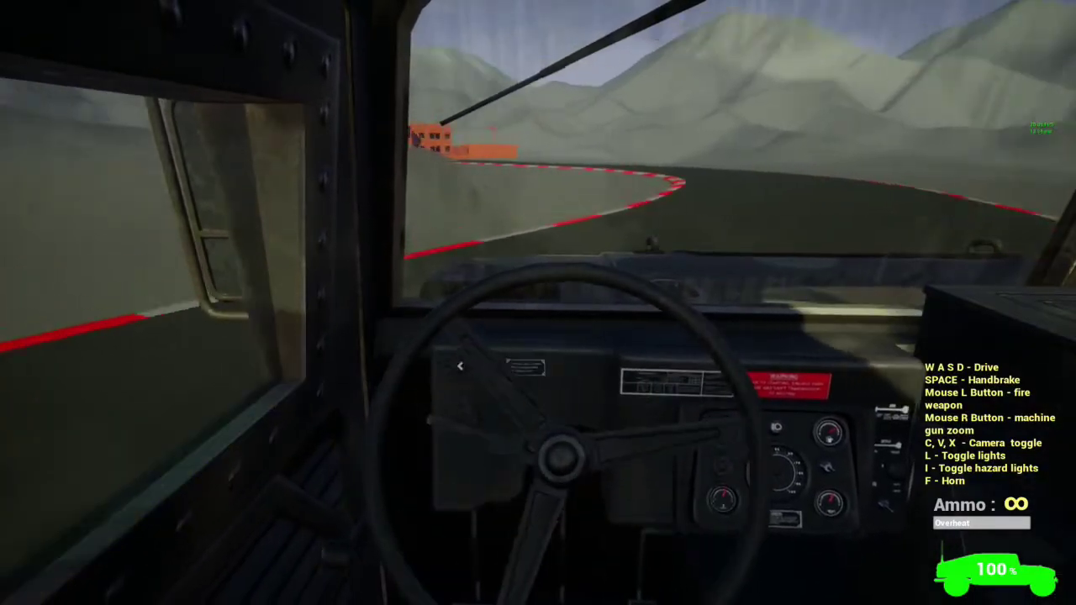
Drive to the orange shooting range building, switch to the roof machine gun and zoom in its sight.
key("c")
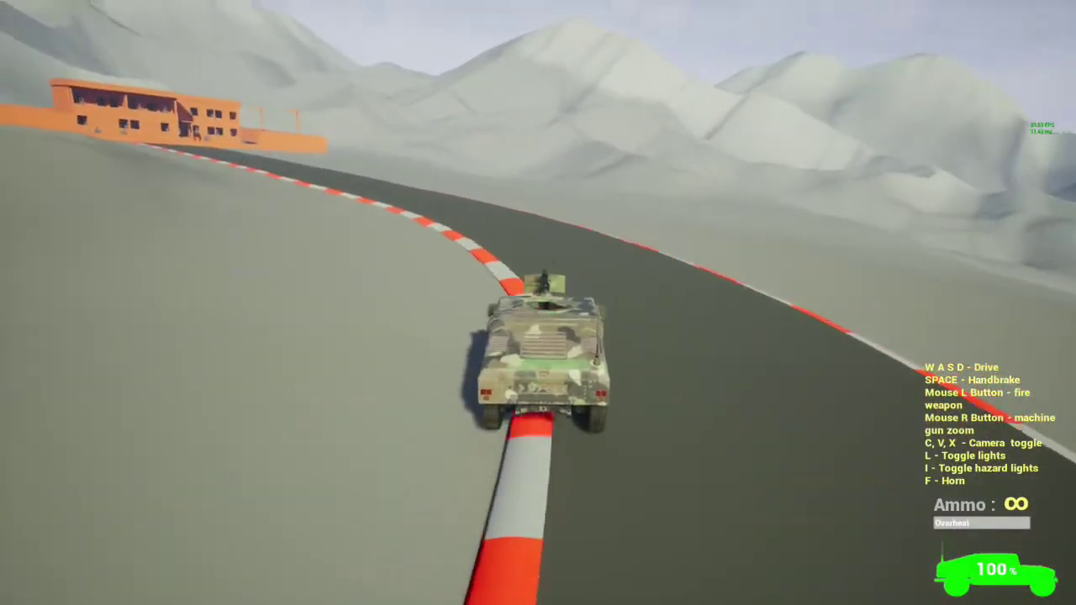
key("c")
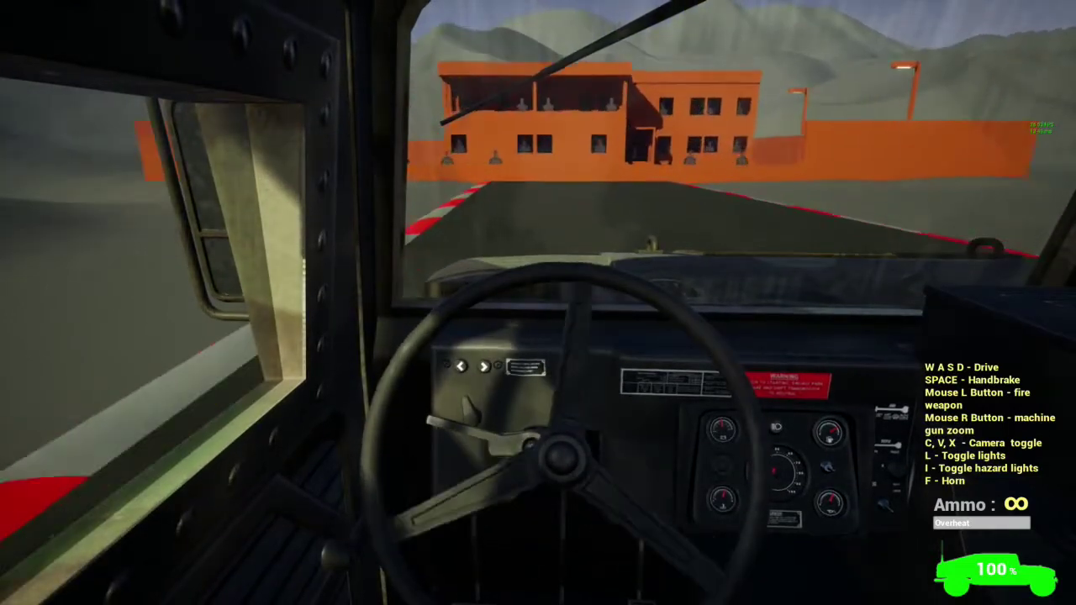
key("c")
key("v")
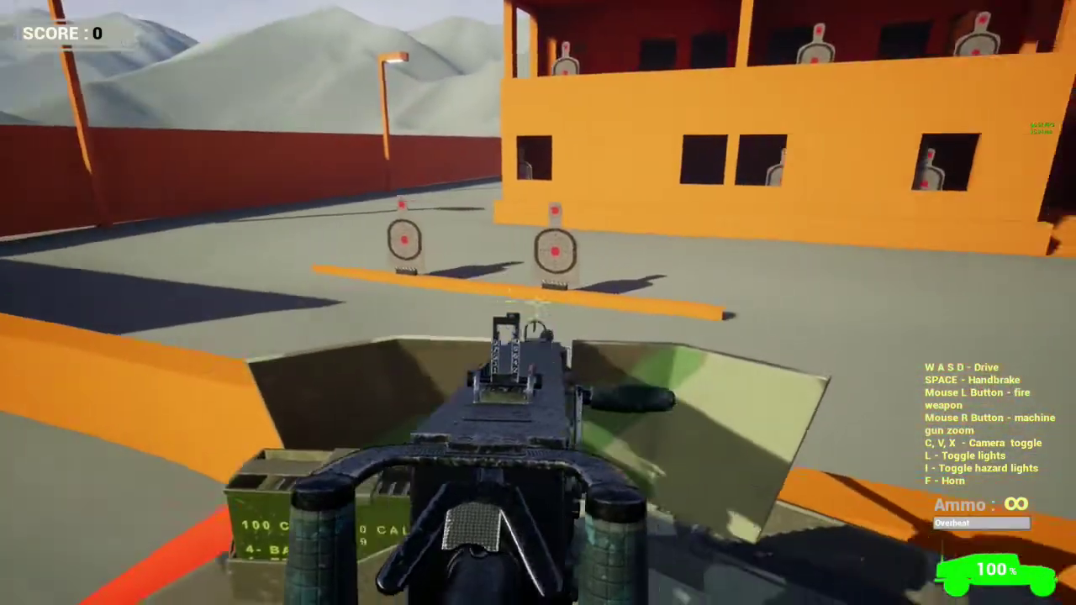
right_click(538, 303)
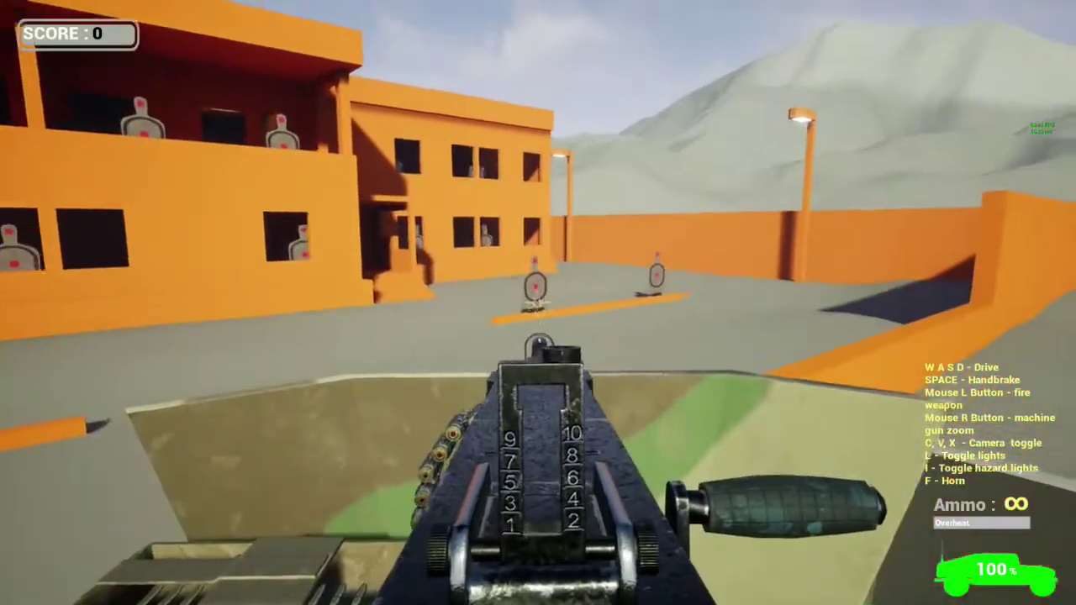
Shoot the standing targets on the ground in front of the range building with the machine gun.
left_click(538, 303)
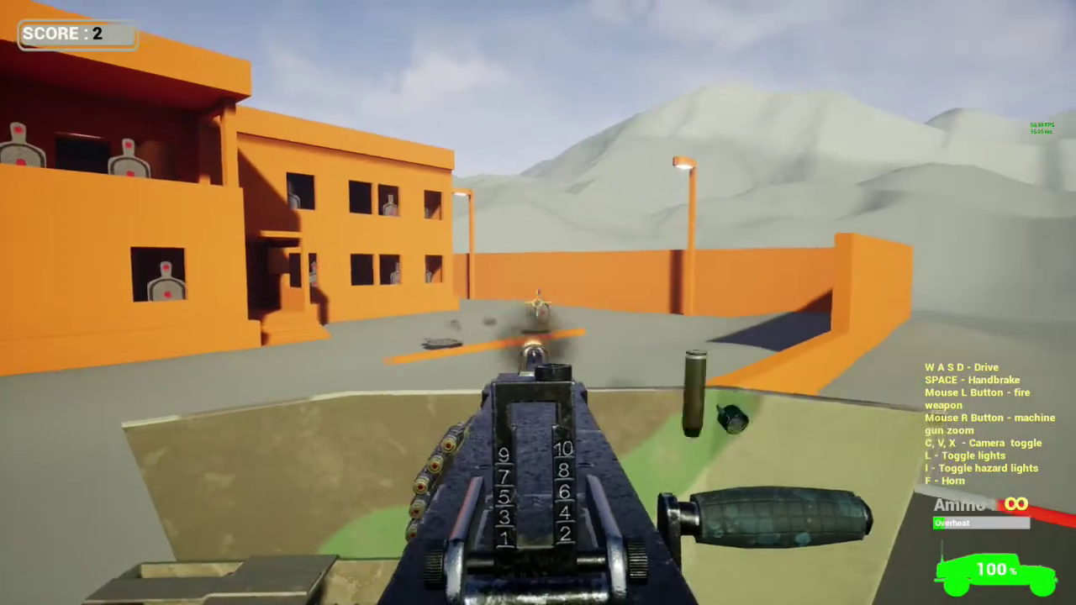
left_click(538, 303)
left_click(538, 303)
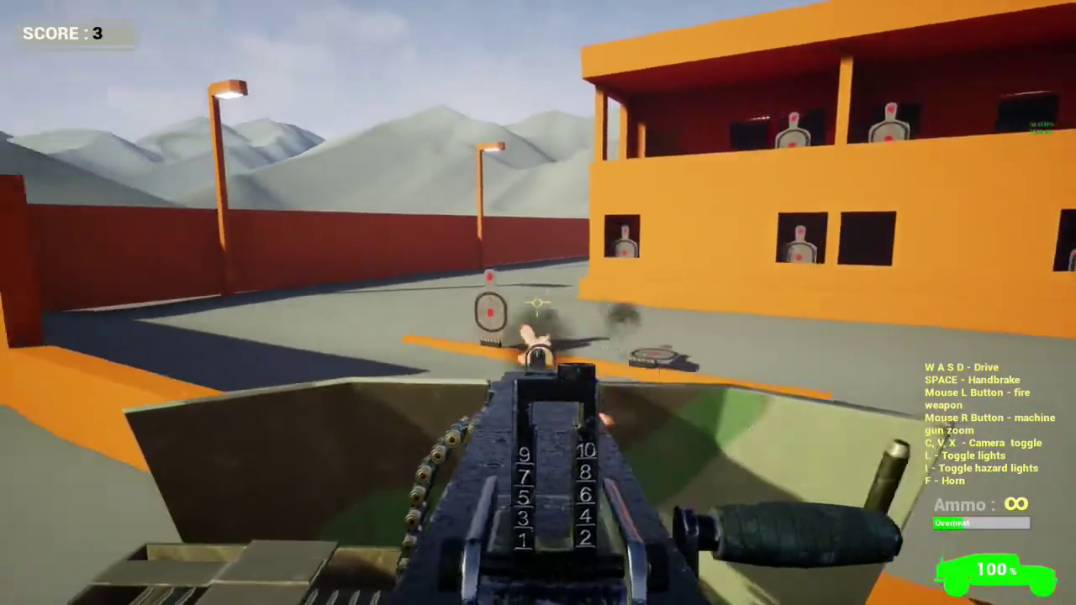
left_click(538, 303)
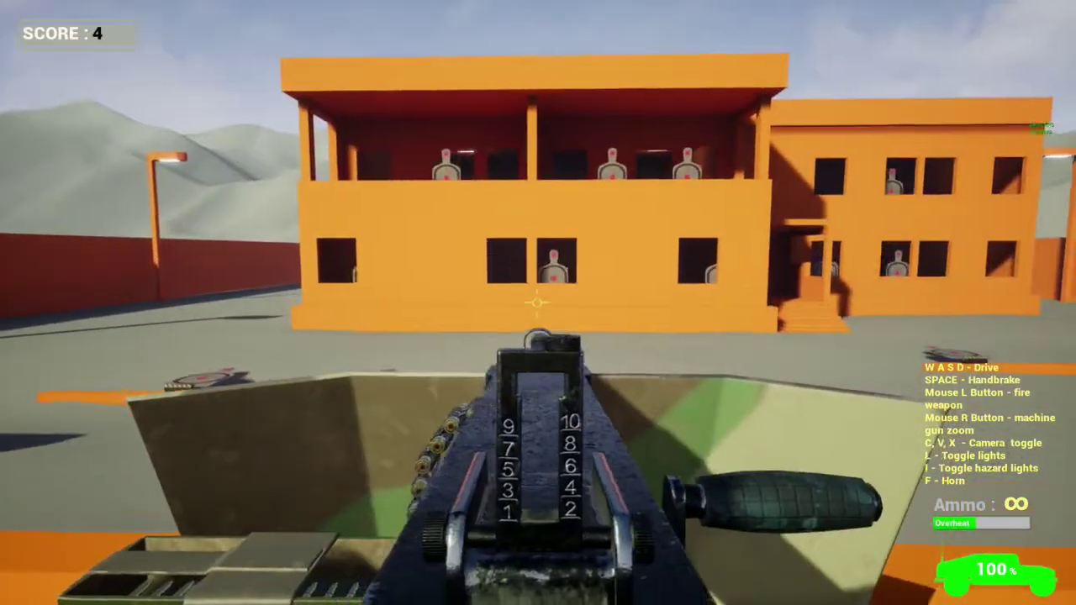
Shoot the targets in the windows and on the balcony of the range building with the machine gun.
left_click(538, 302)
left_click(538, 303)
left_click(538, 302)
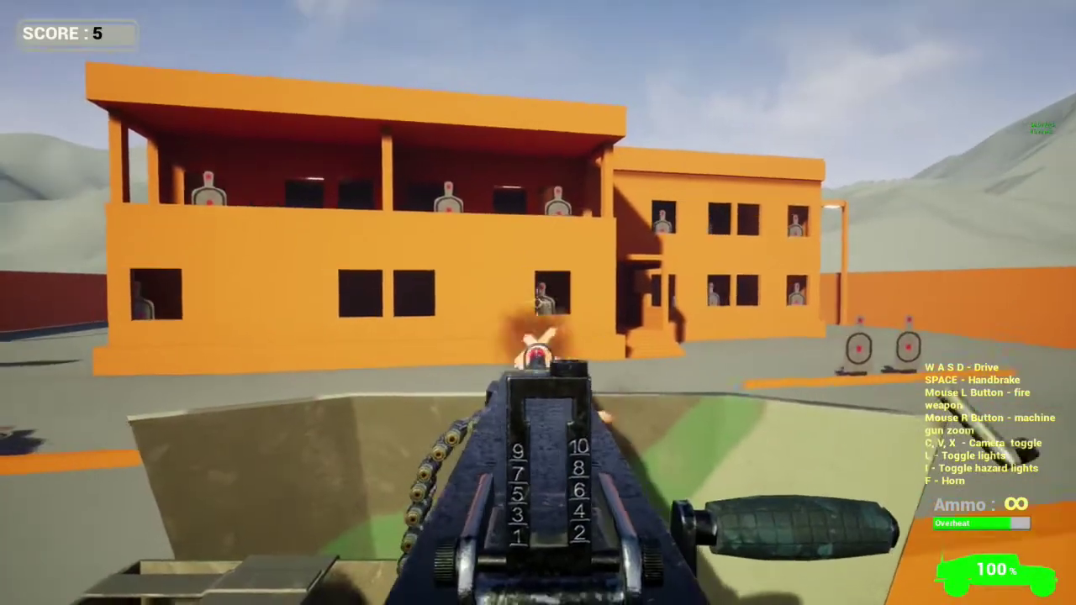
left_click(538, 303)
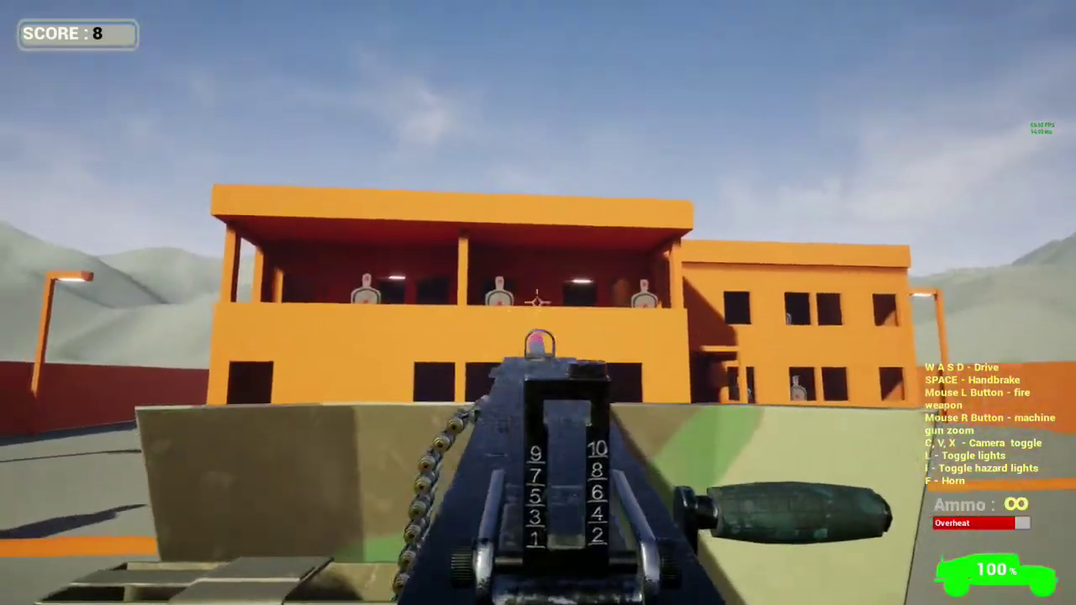
left_click(538, 302)
left_click(538, 302)
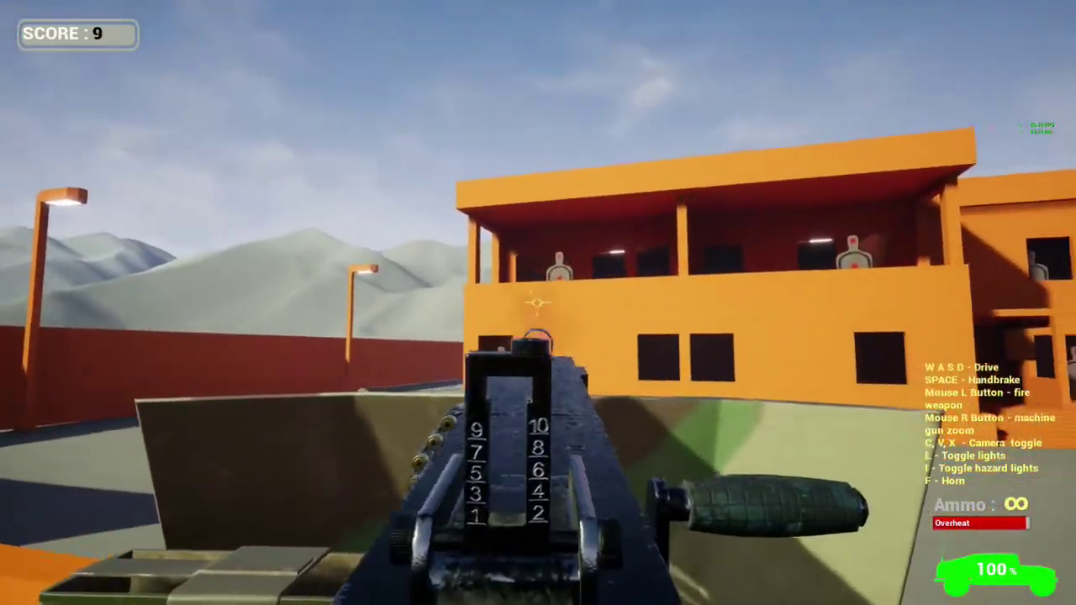
View the Rhino from outside, return to the zoomed machine gun and shoot the reset ground targets.
key("c")
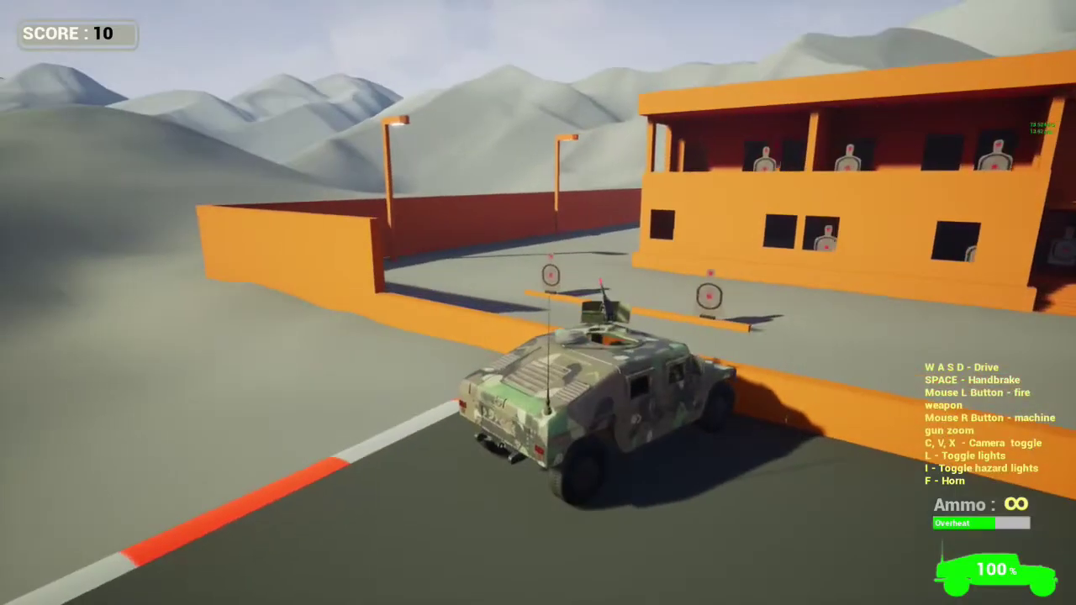
key("c")
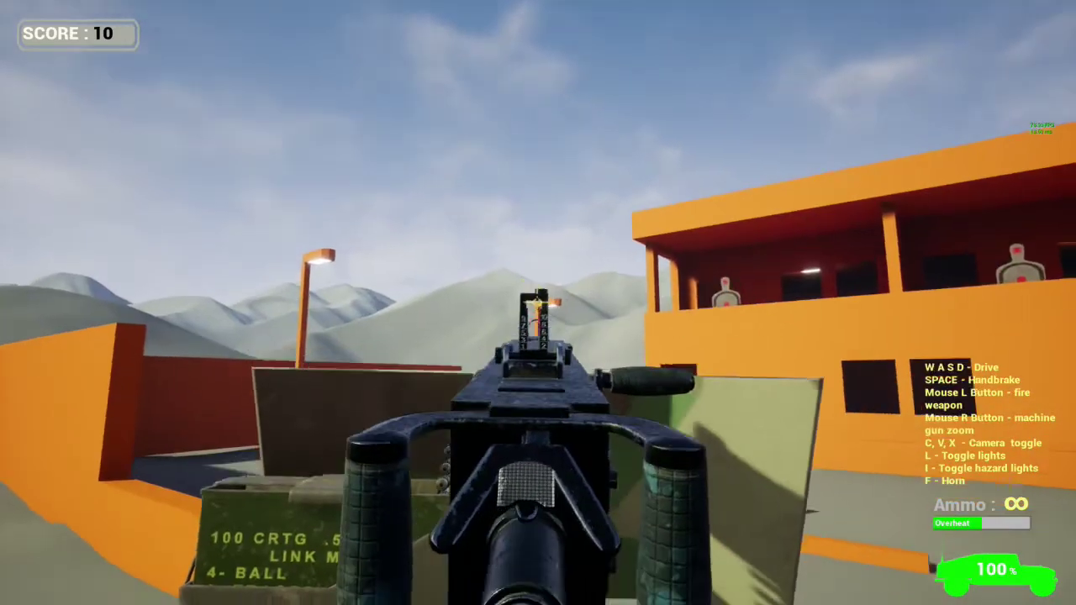
right_click(538, 303)
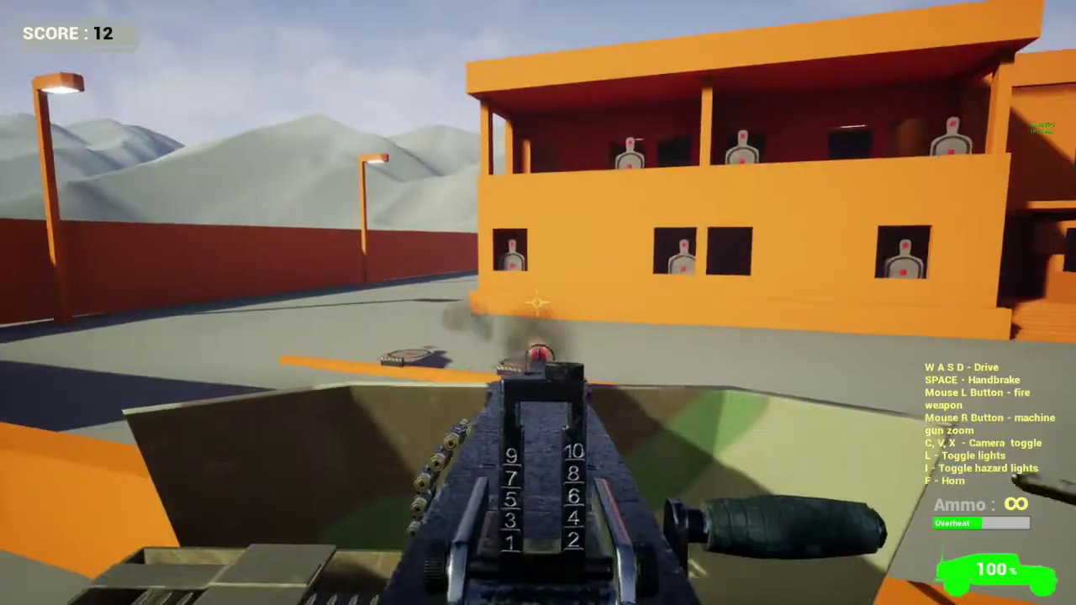
Switch to the driver's view and turn the Rhino away from the shooting range.
key("c")
key("c")
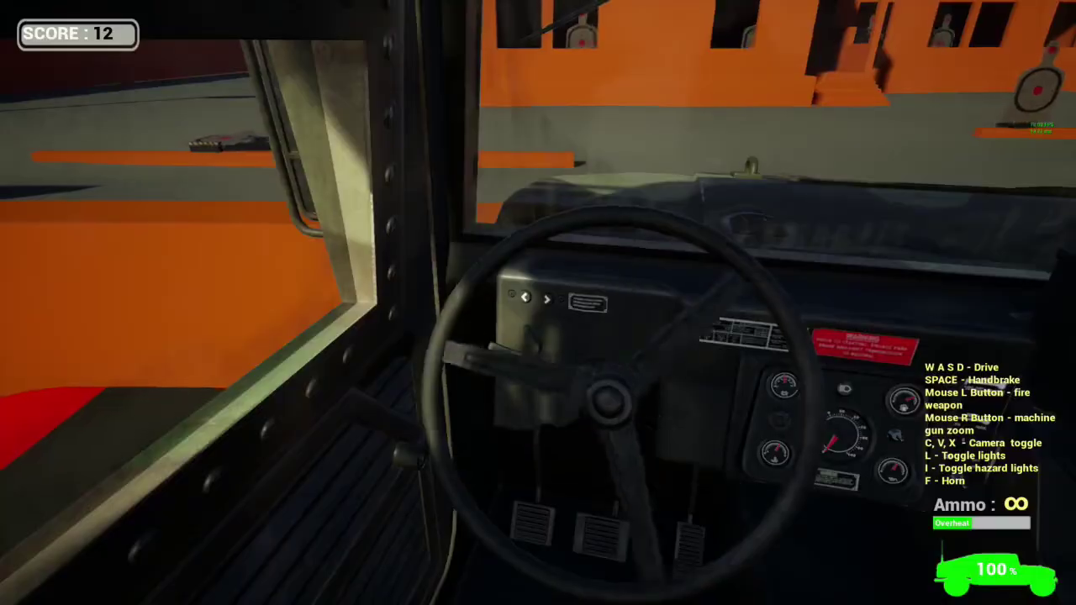
key("w")
key("a")
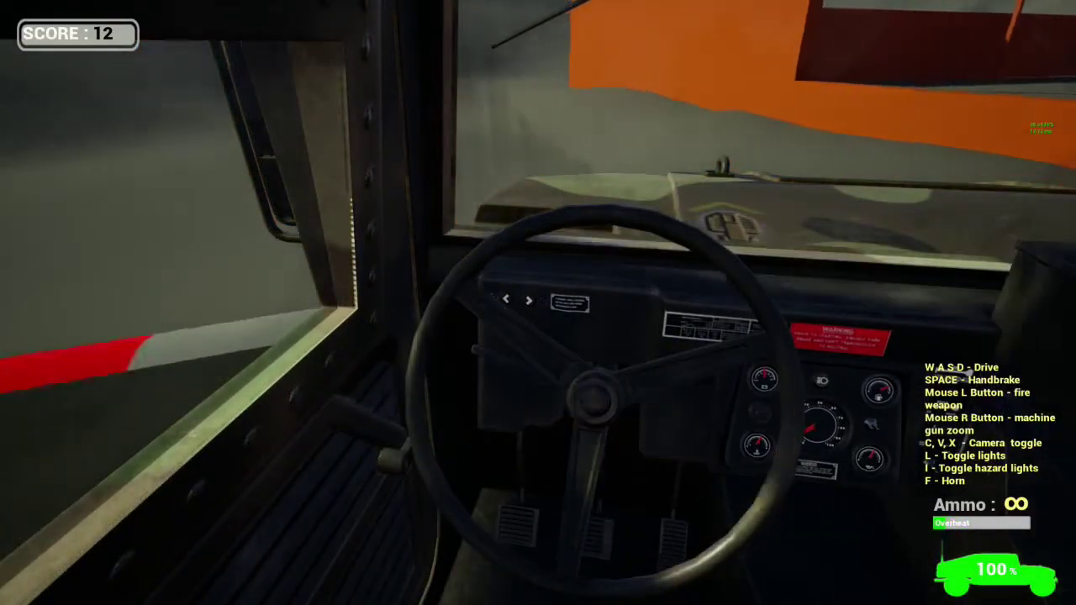
Drive the Rhino back along the track past the starting area, alternating between exterior and driver's views.
key("c")
key("c")
key("a")
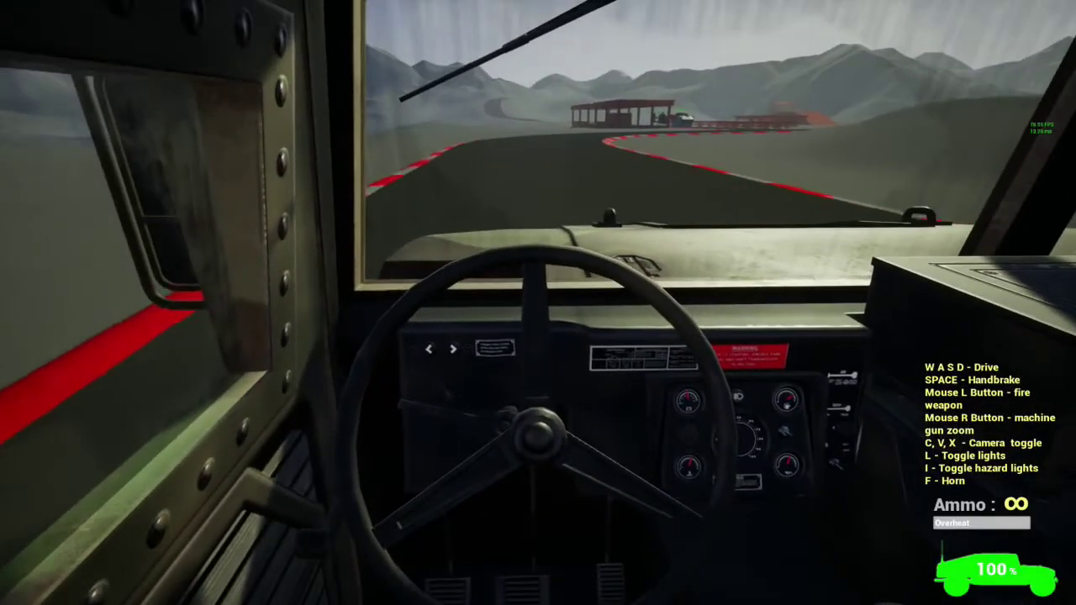
key("d")
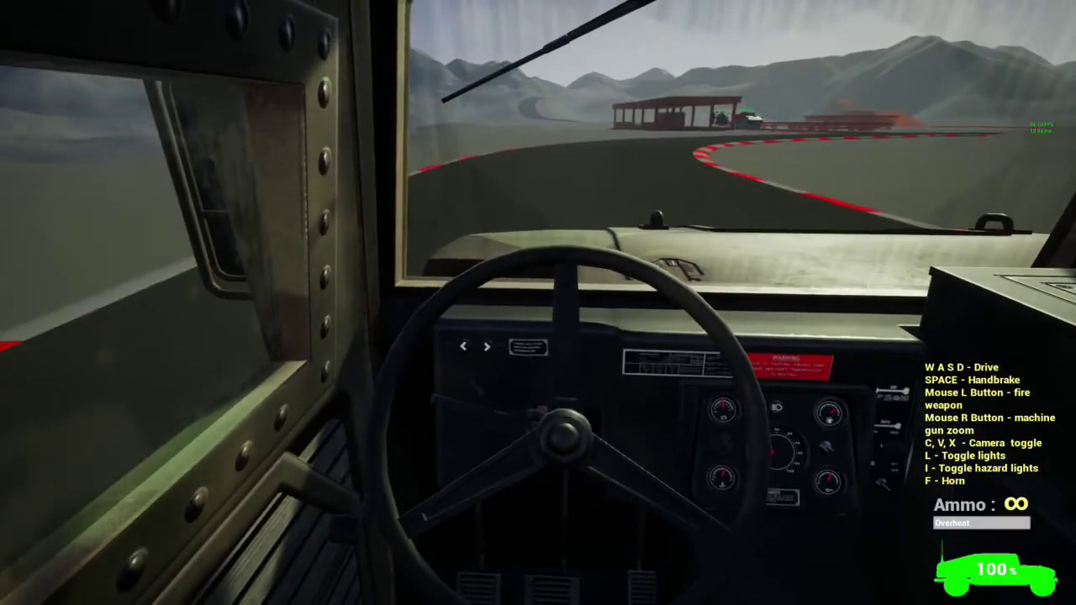
key("c")
key("c")
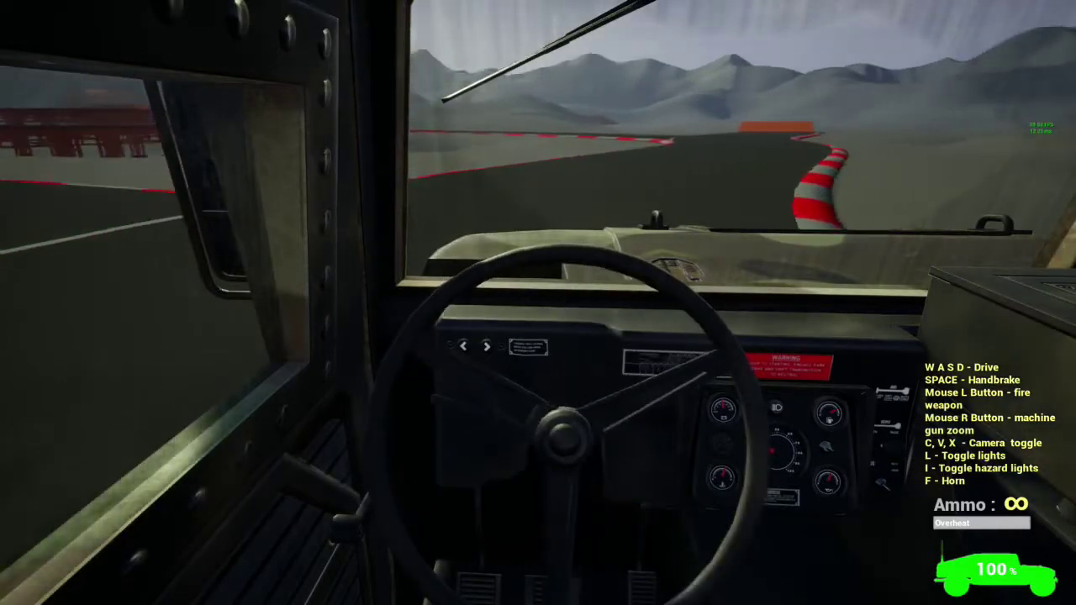
Drive the Rhino in exterior view onto the orange bumps to test its suspension and steering.
key("c")
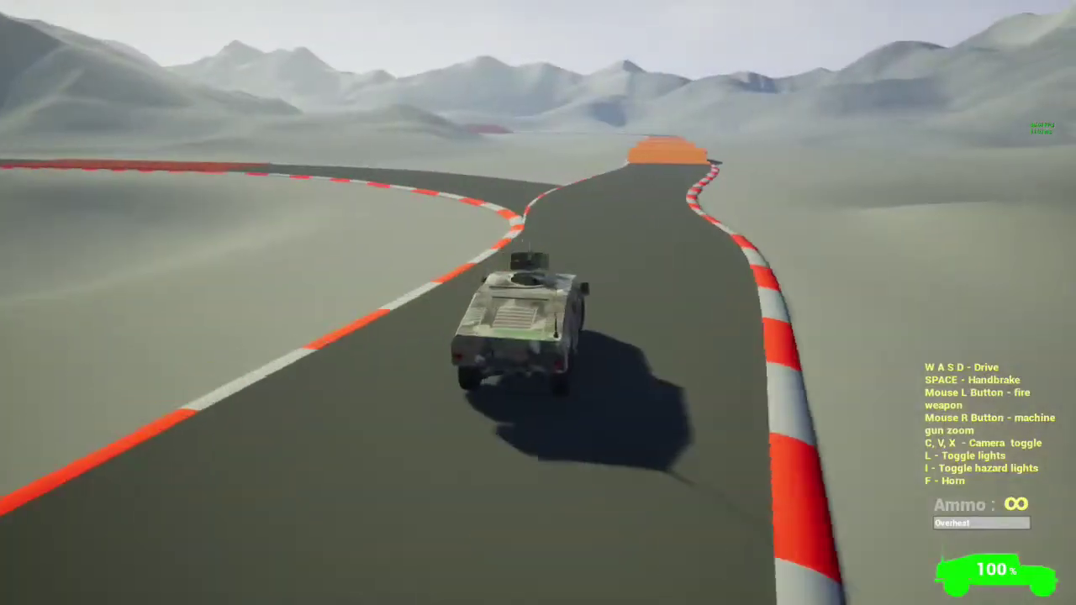
key("a")
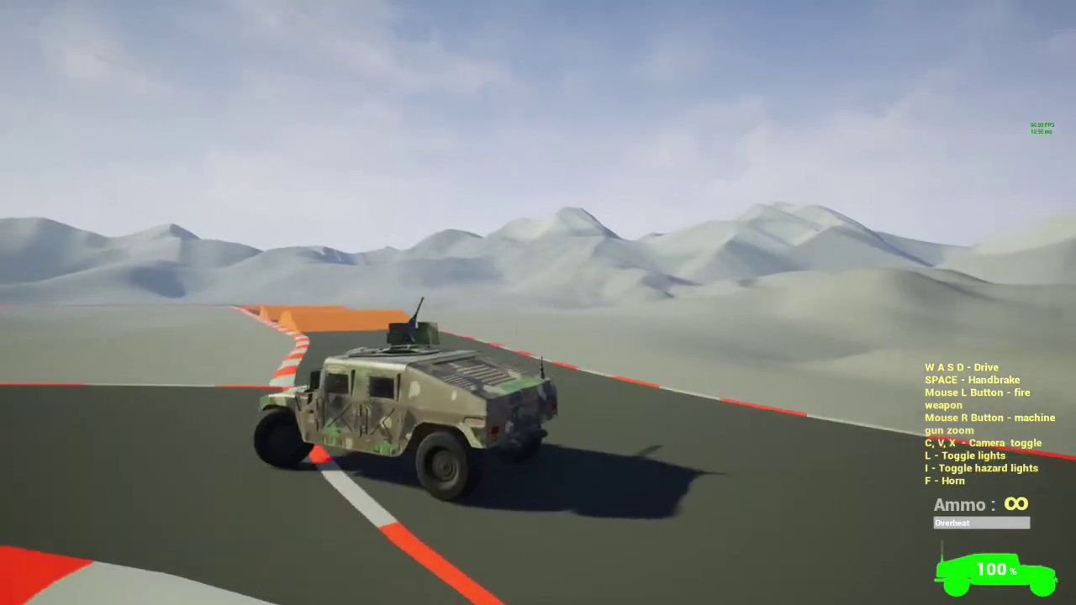
key("a")
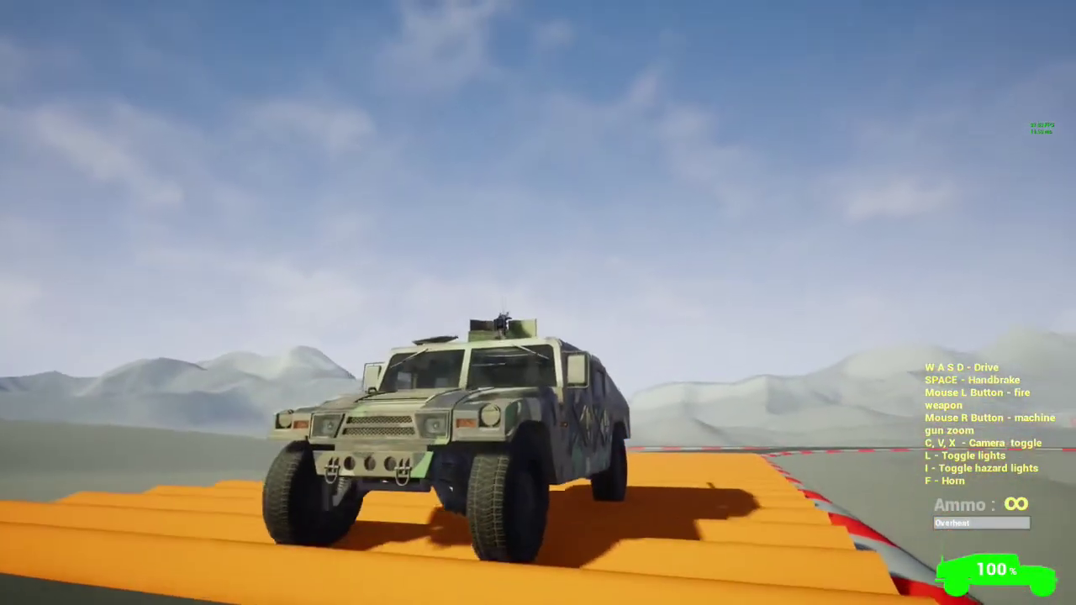
key("d")
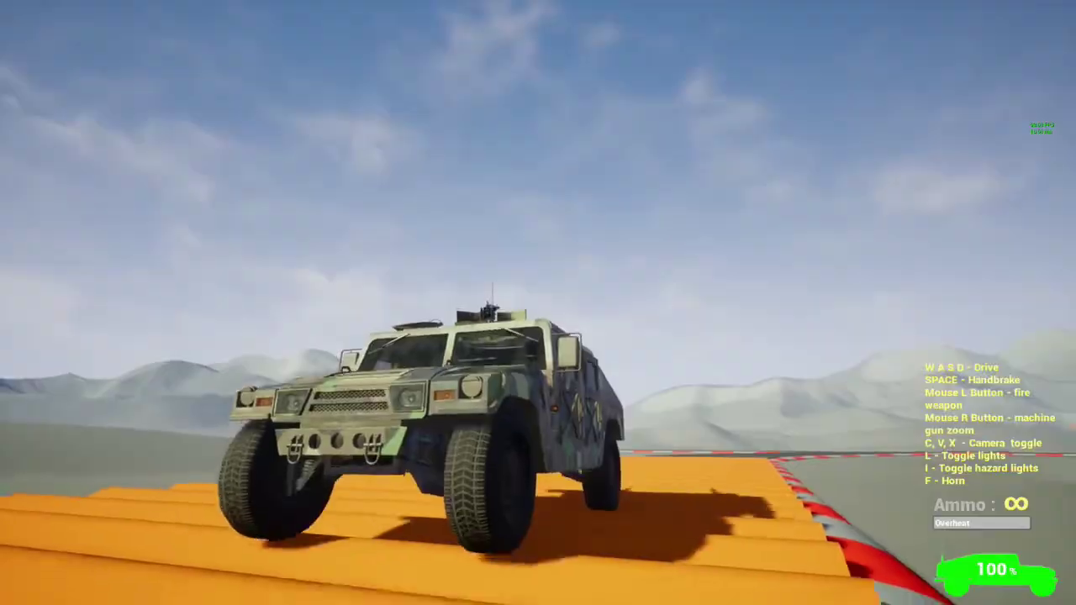
Drive the Rhino over the large orange ramp, switching between the driver's and exterior views.
key("c")
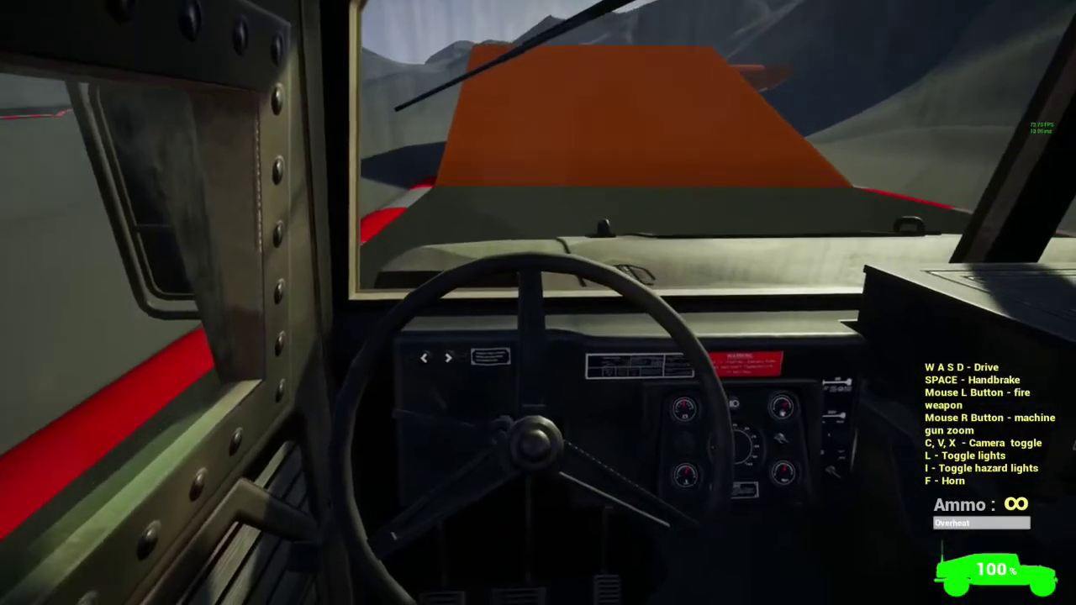
key("c")
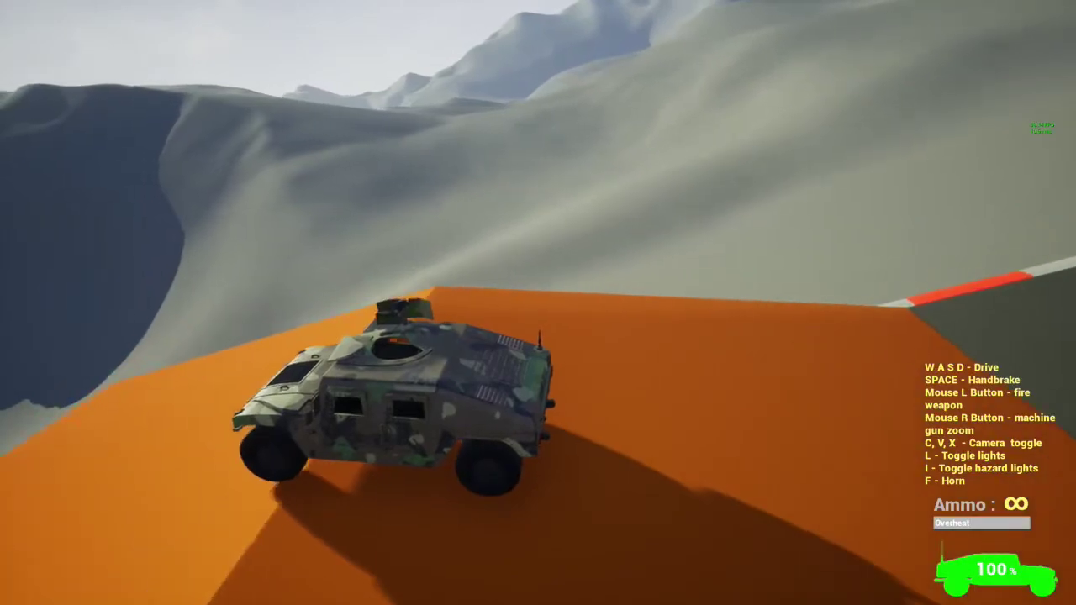
key("c")
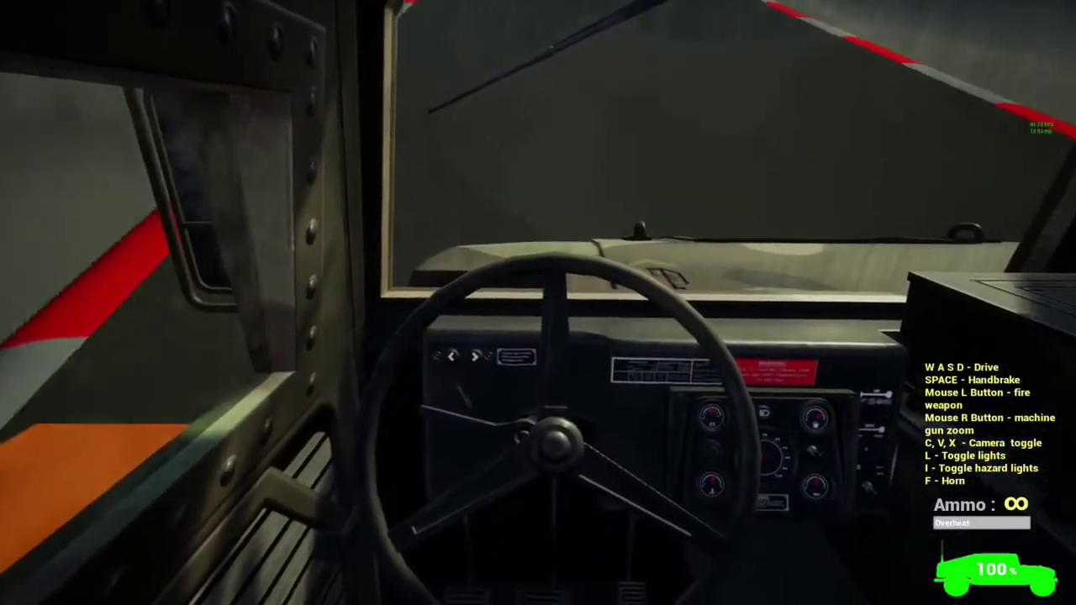
Drive the Rhino into the dark tunnel in the driver's view, switch on the headlights and steer towards the tunnel wall and exit.
key("c")
key("c")
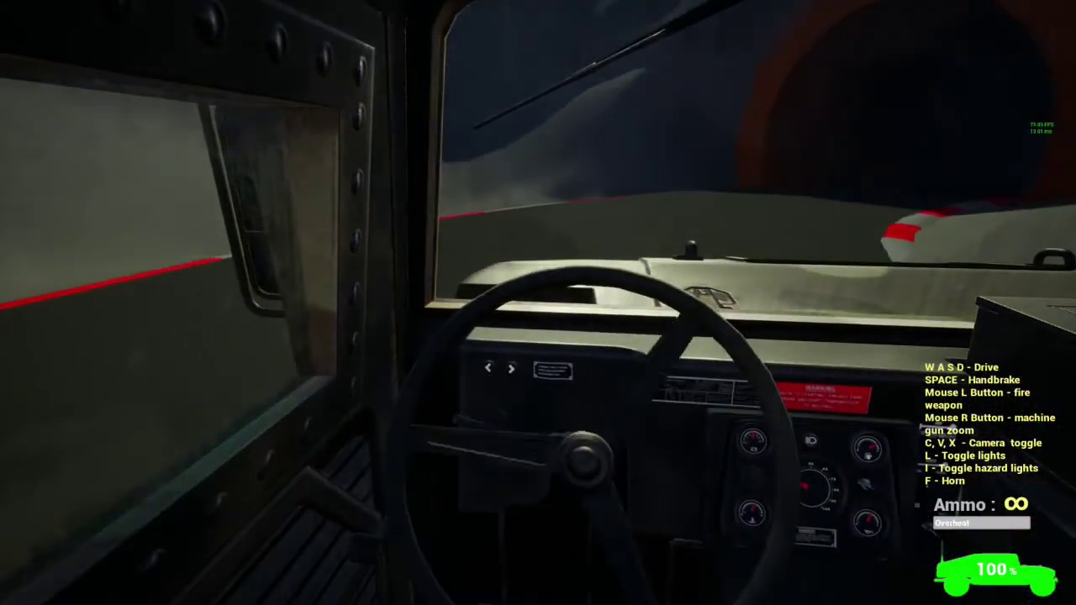
key("d")
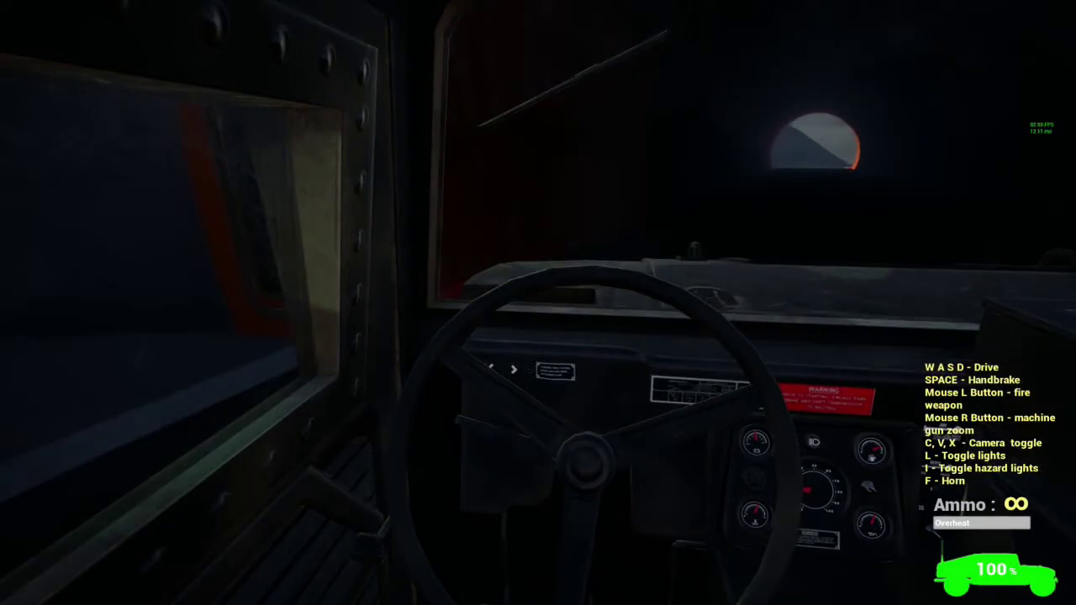
key("l")
key("d")
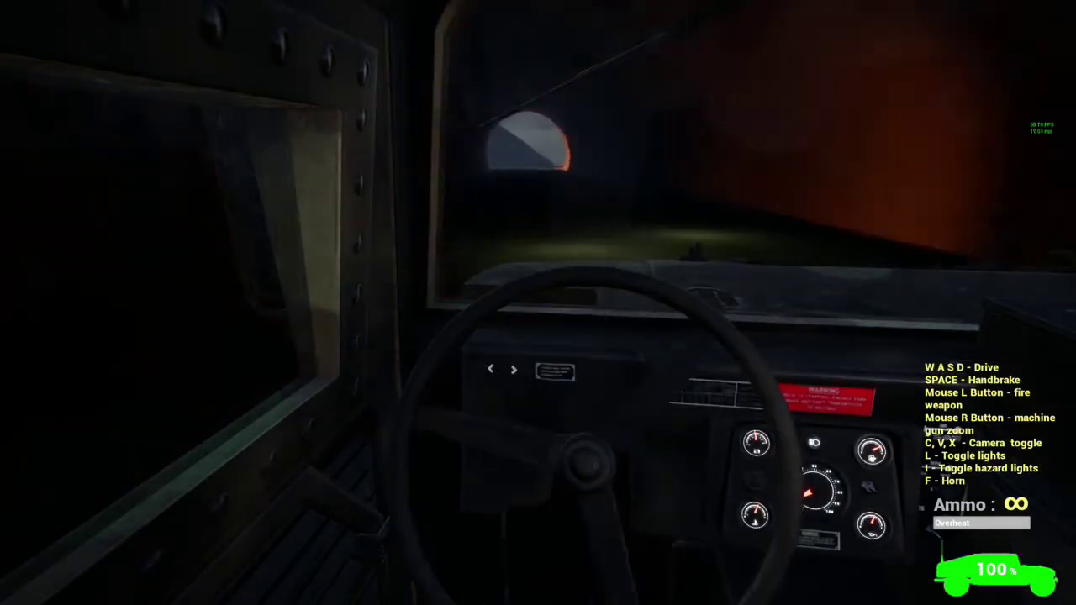
key("a")
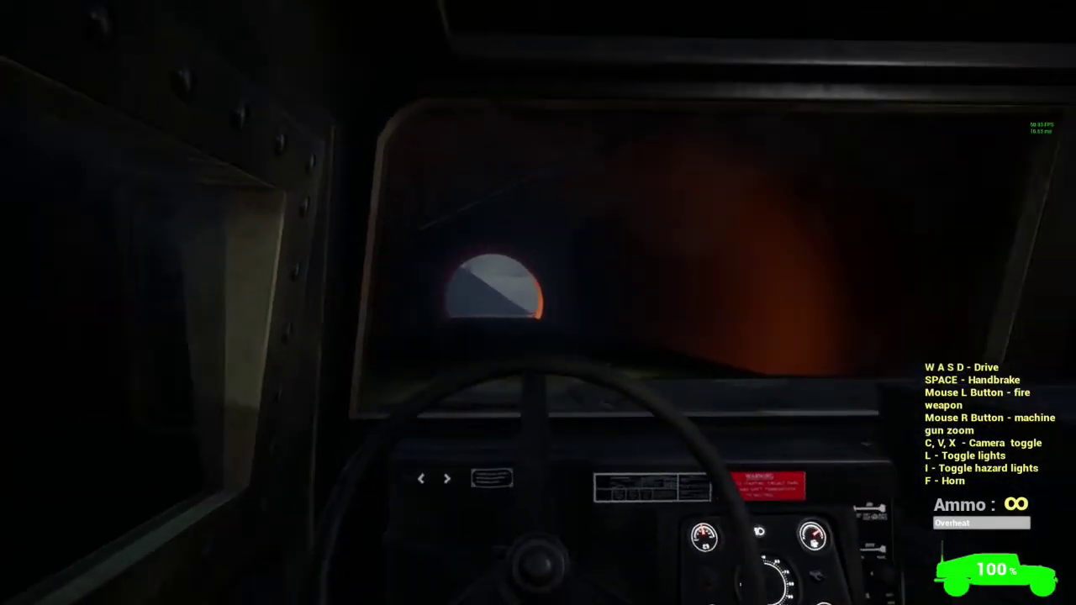
Toggle the headlights and hazard lights inside the tunnel, checking their effect from the driver's and exterior views.
key("l")
key("l")
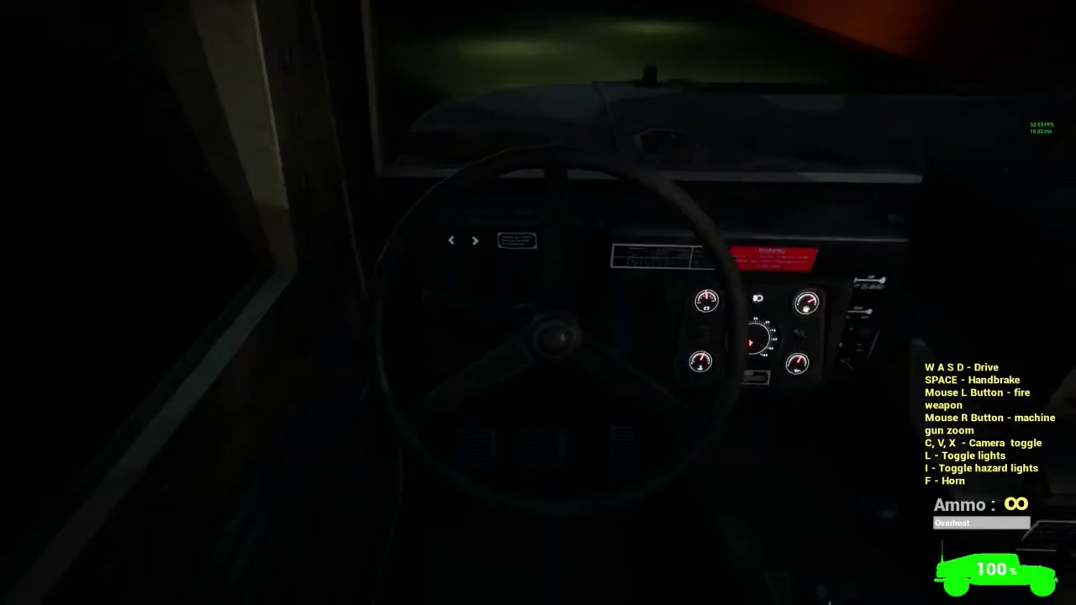
key("c")
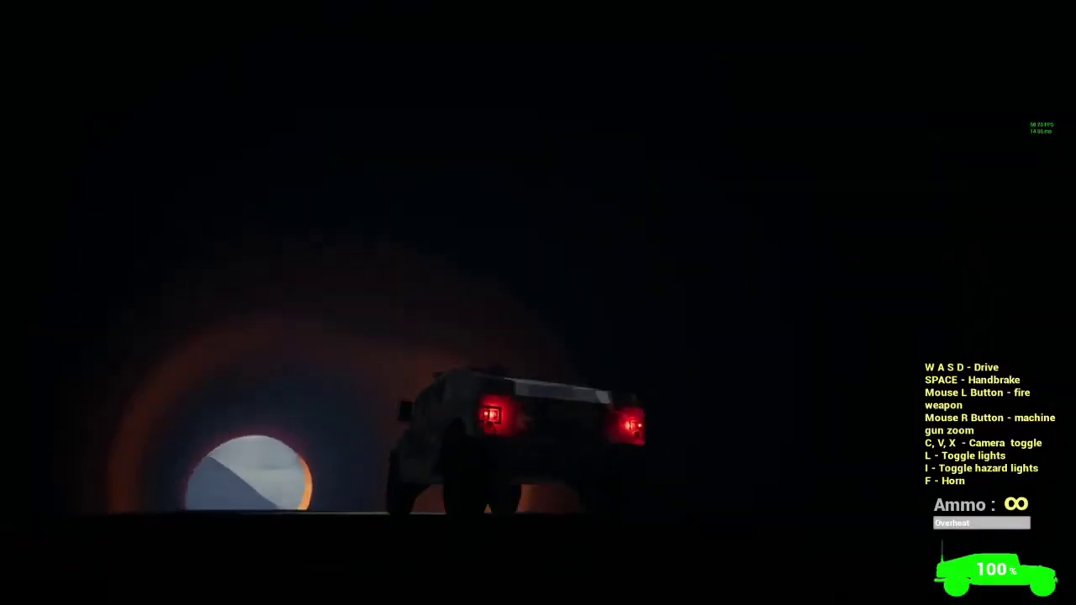
key("l")
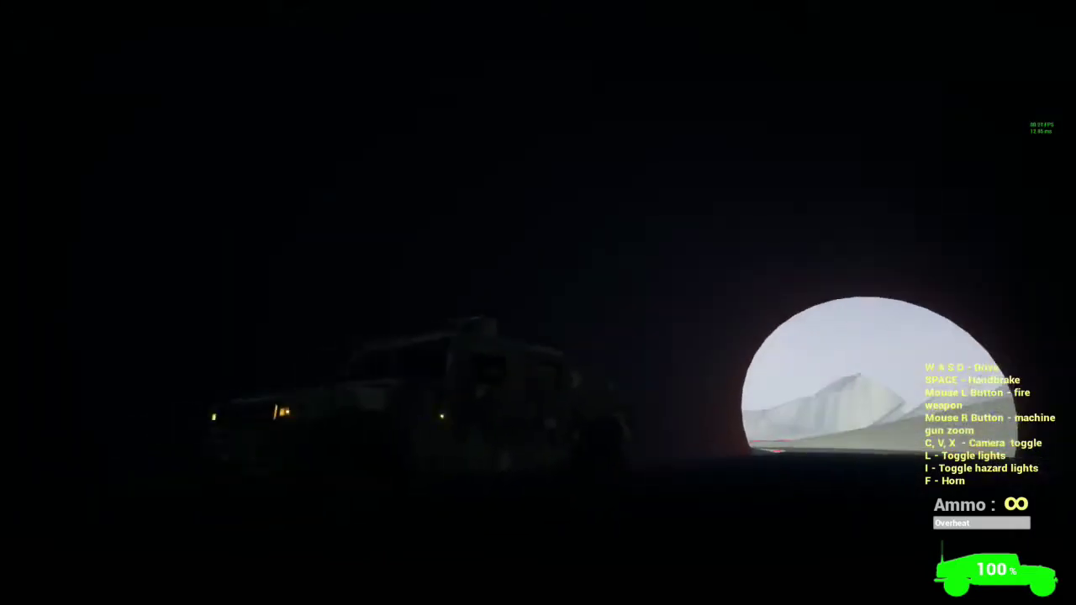
key("c")
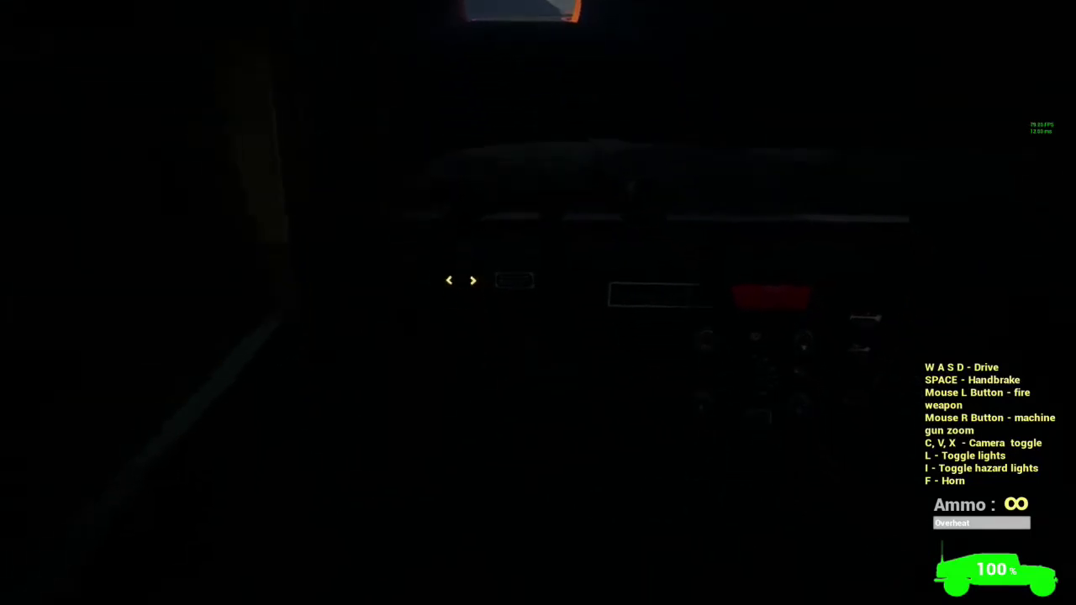
Switch the headlights back on with the hazard lights flashing, and compare dashboard and exterior lighting with the headlights on and off.
key("l")
key("c")
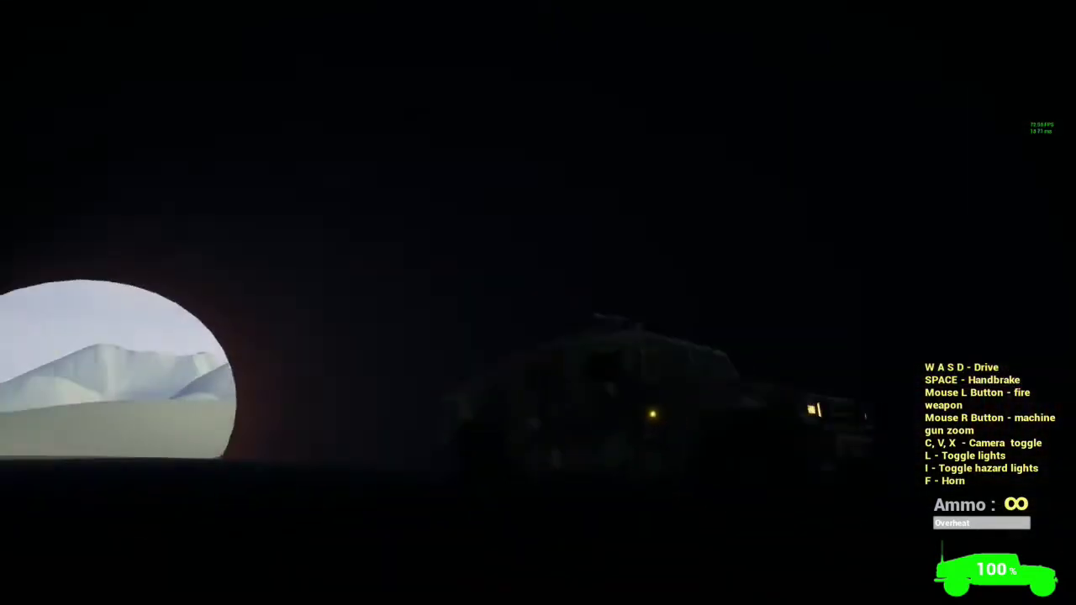
key("c")
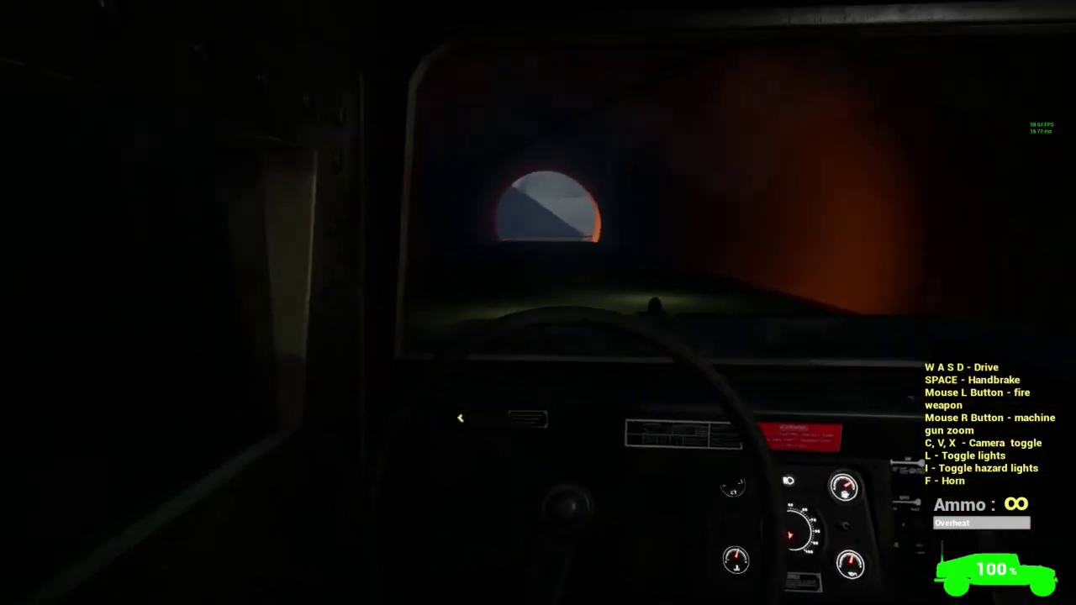
key("l")
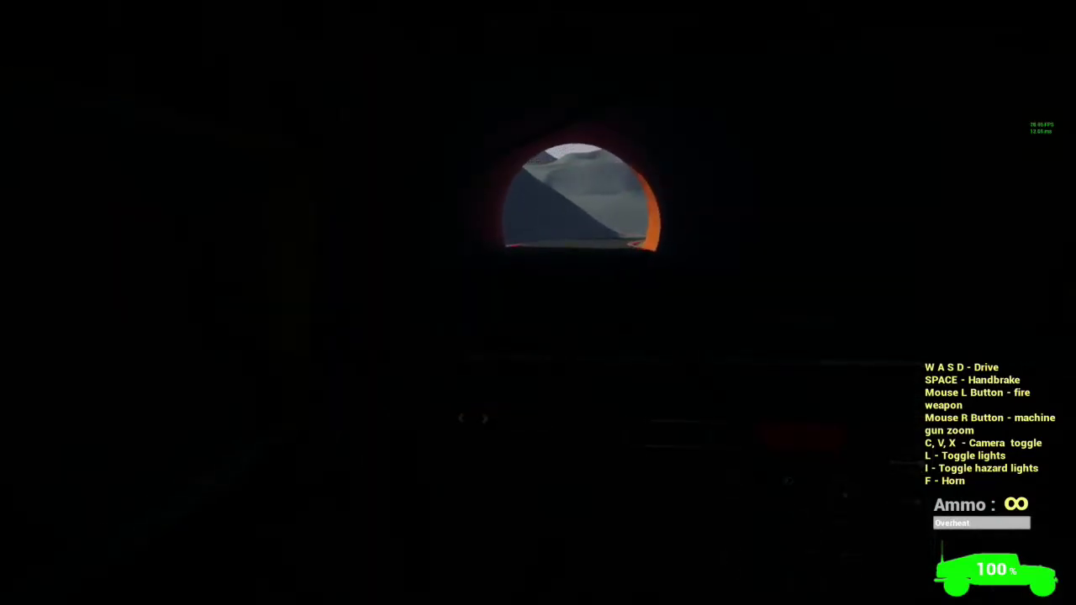
key("l")
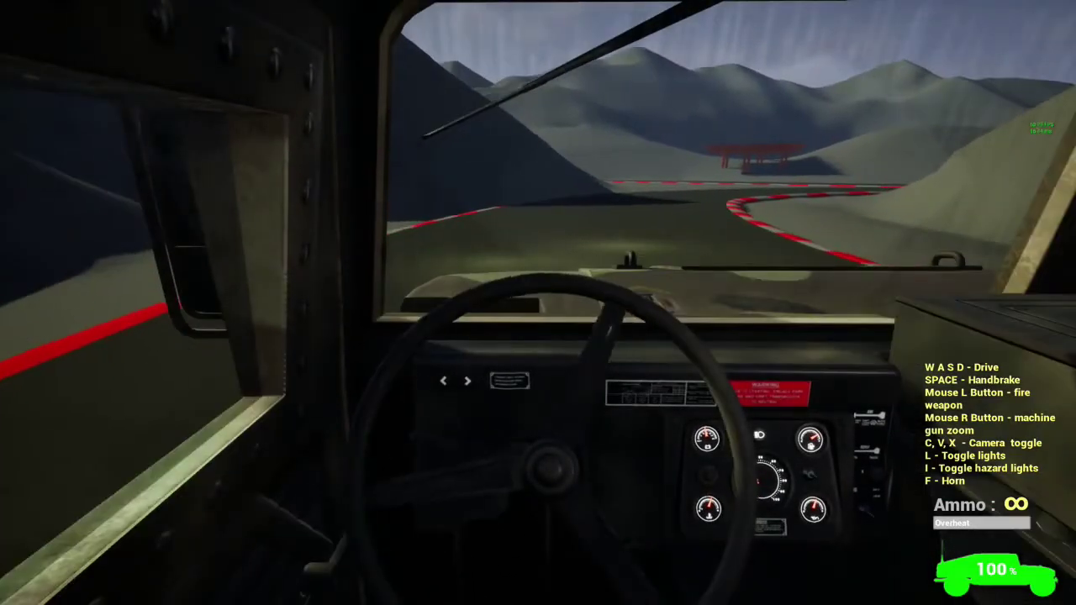
Turn off the headlights and steer the Rhino around the right-hand bend beyond the tunnel in the driver's view.
key("l")
key("d")
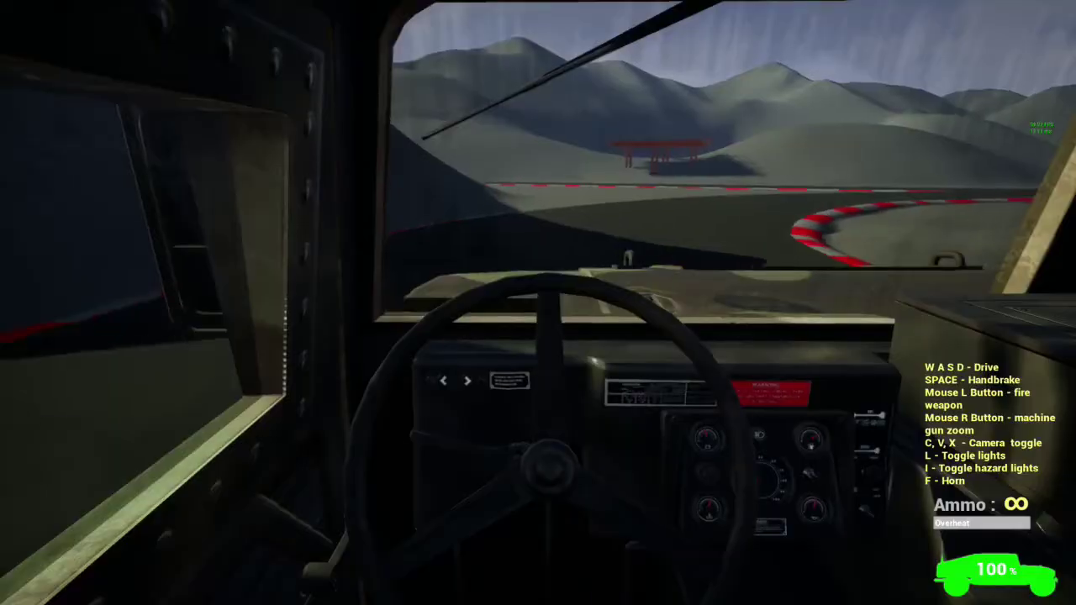
key("d")
key("d")
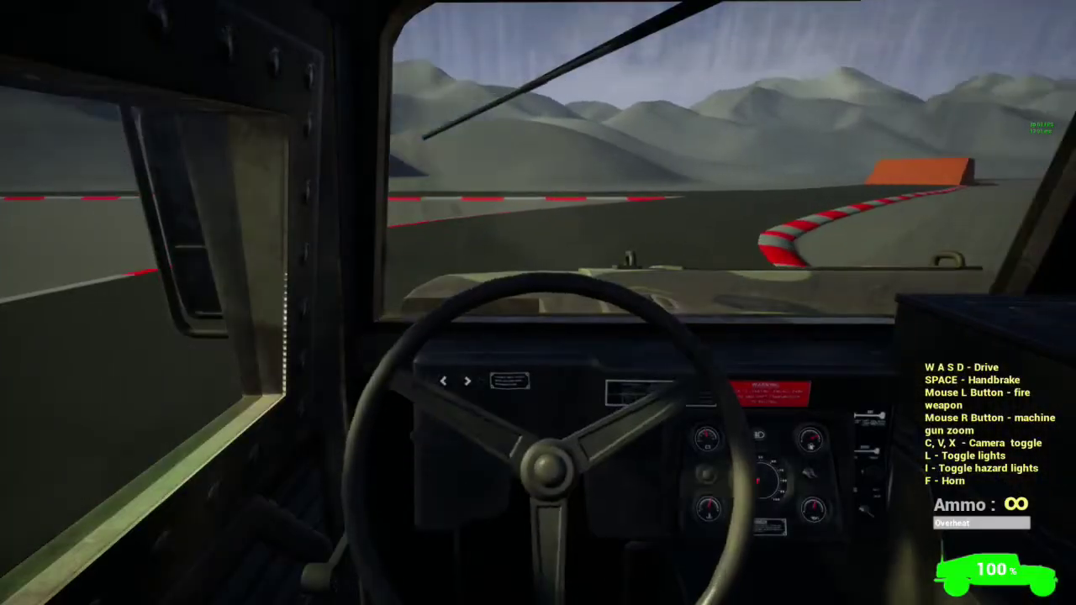
Switch to the exterior view and drive the Rhino up and over the ribbed orange ramp.
key("c")
key("d")
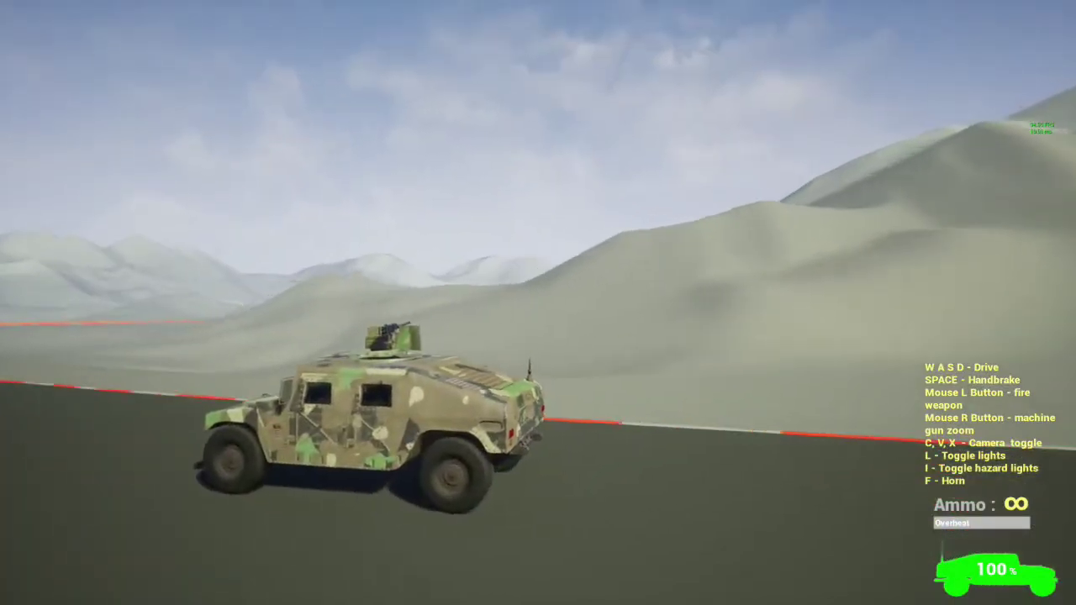
key("w")
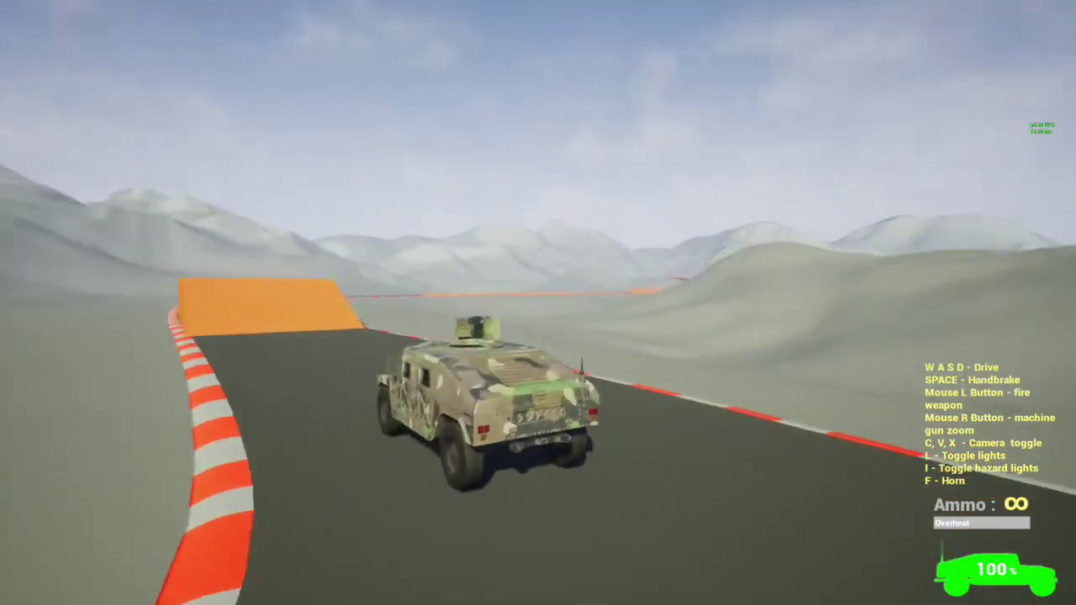
key("w")
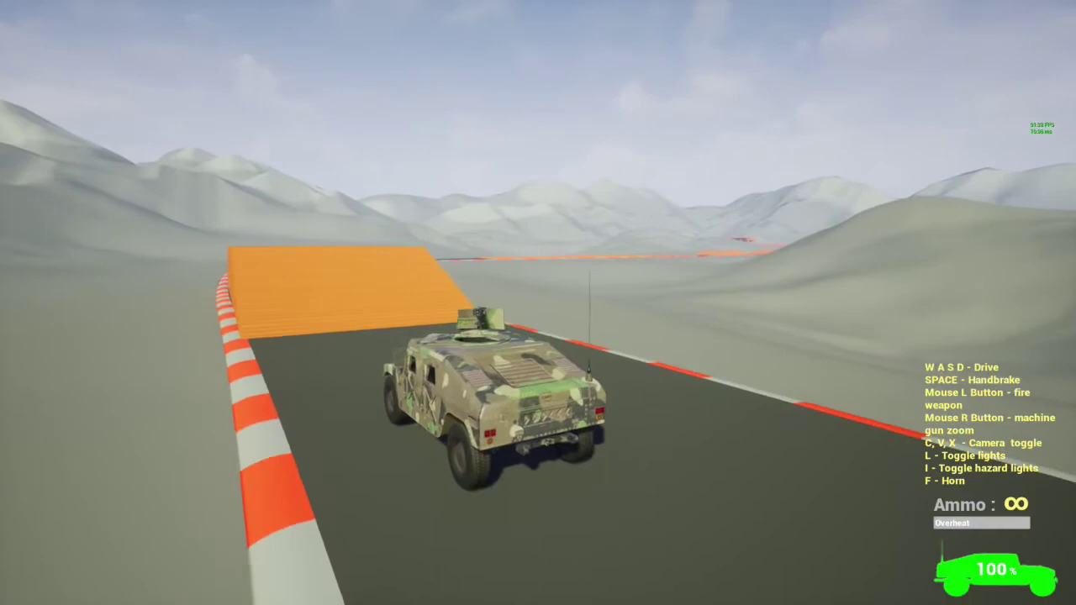
key("w")
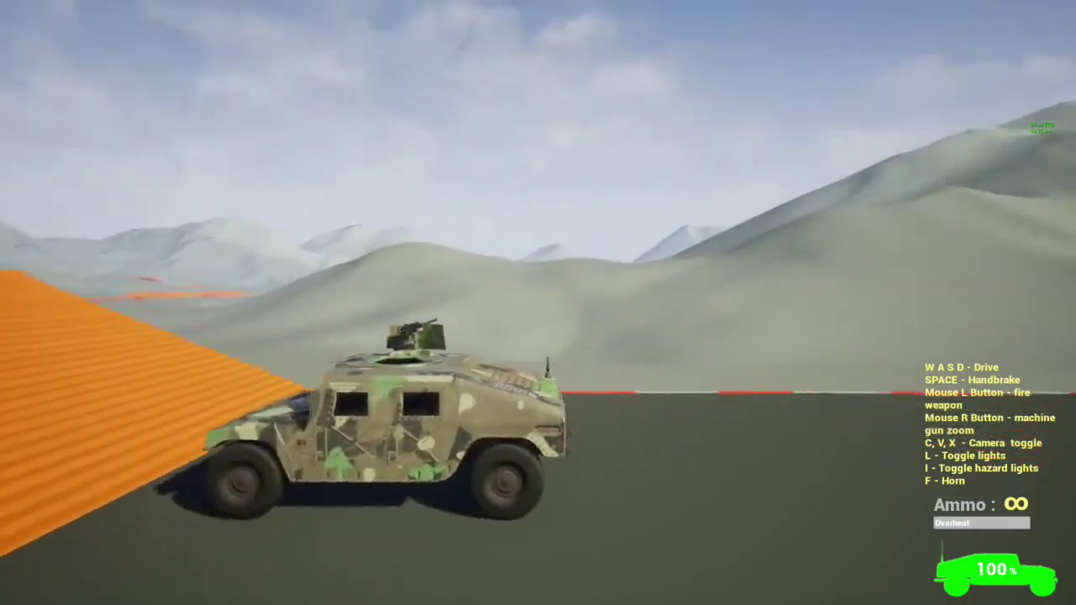
key("w")
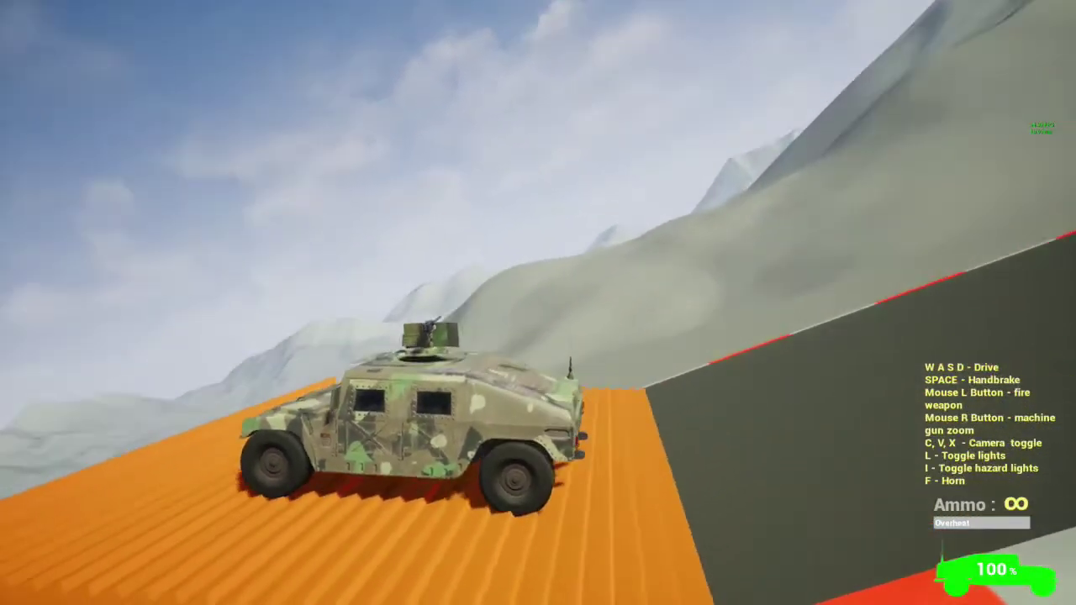
key("w")
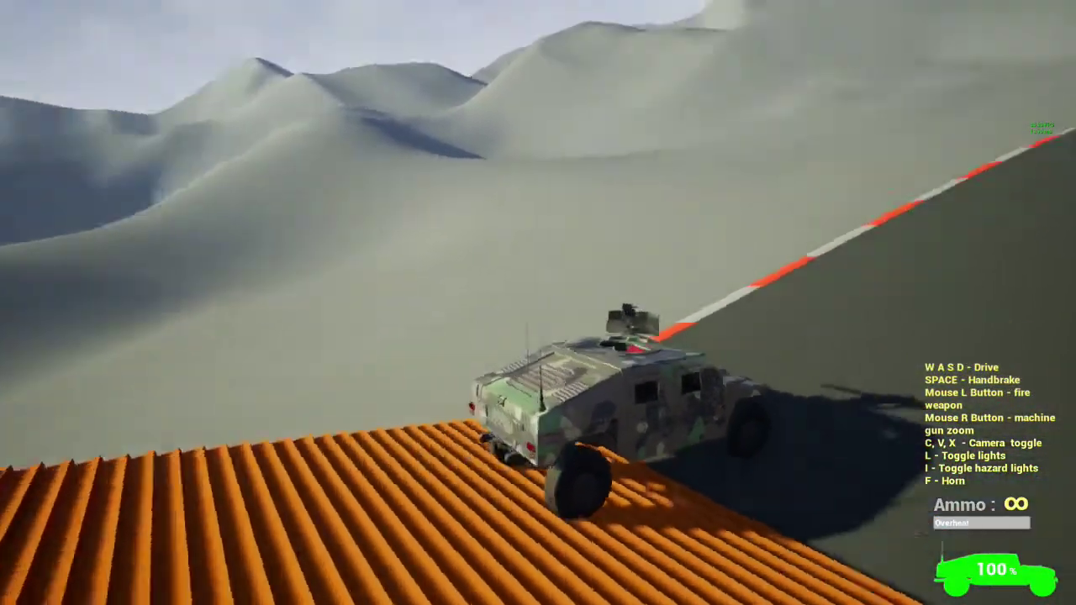
Drive the Rhino around the next right-hand curve and onto the orange bumps, checking the ride from outside and inside.
key("c")
key("c")
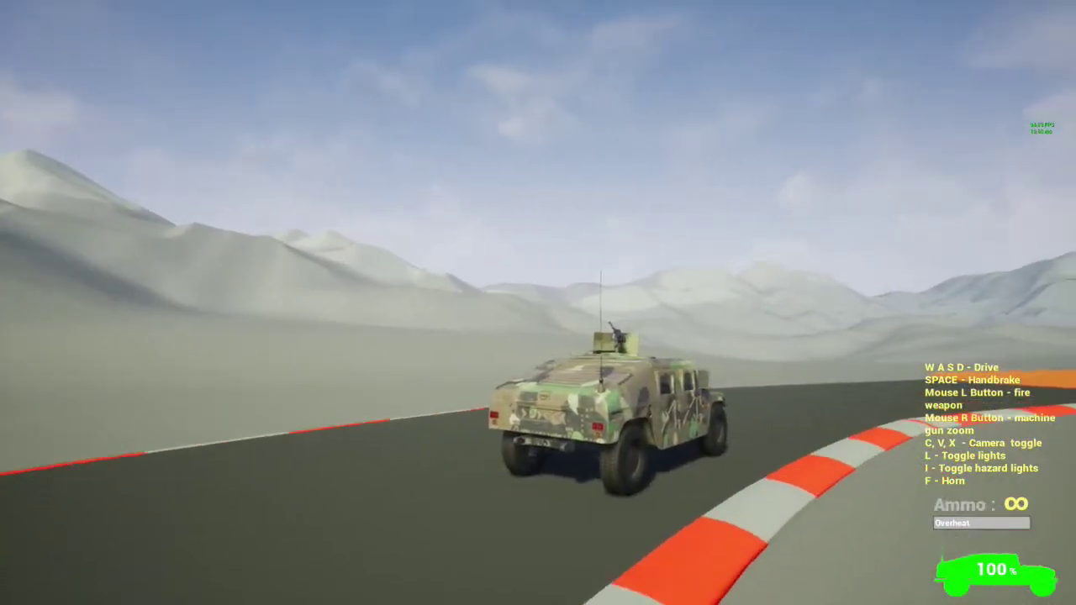
key("w")
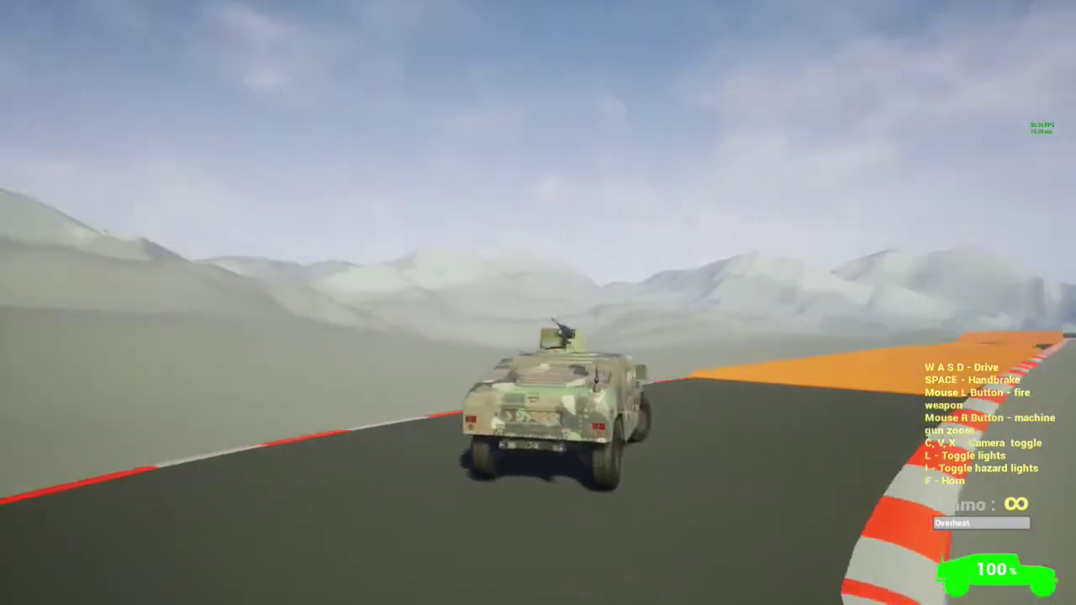
key("d")
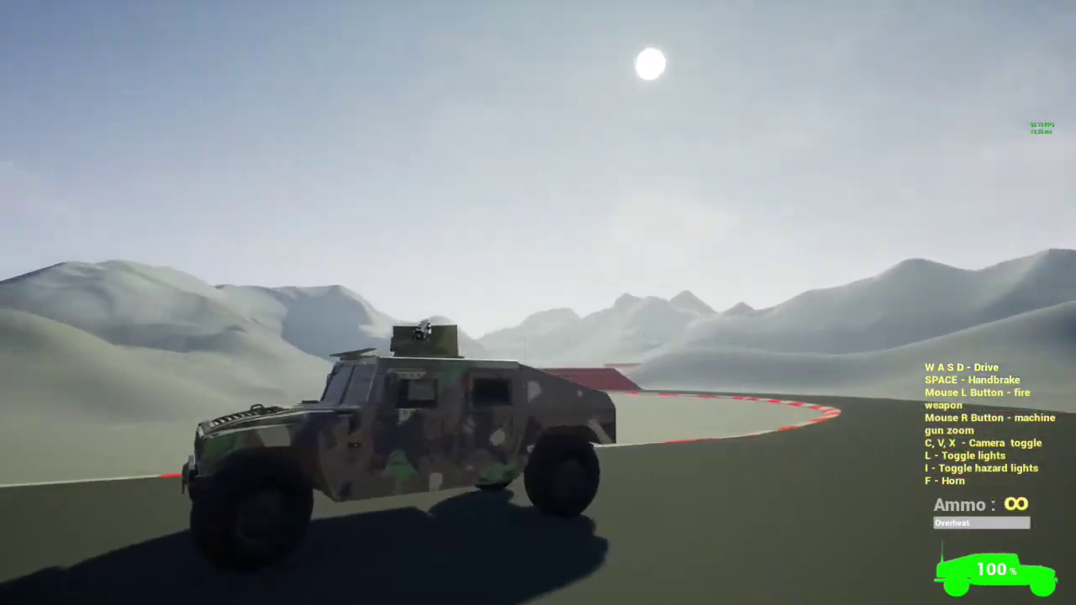
key("w")
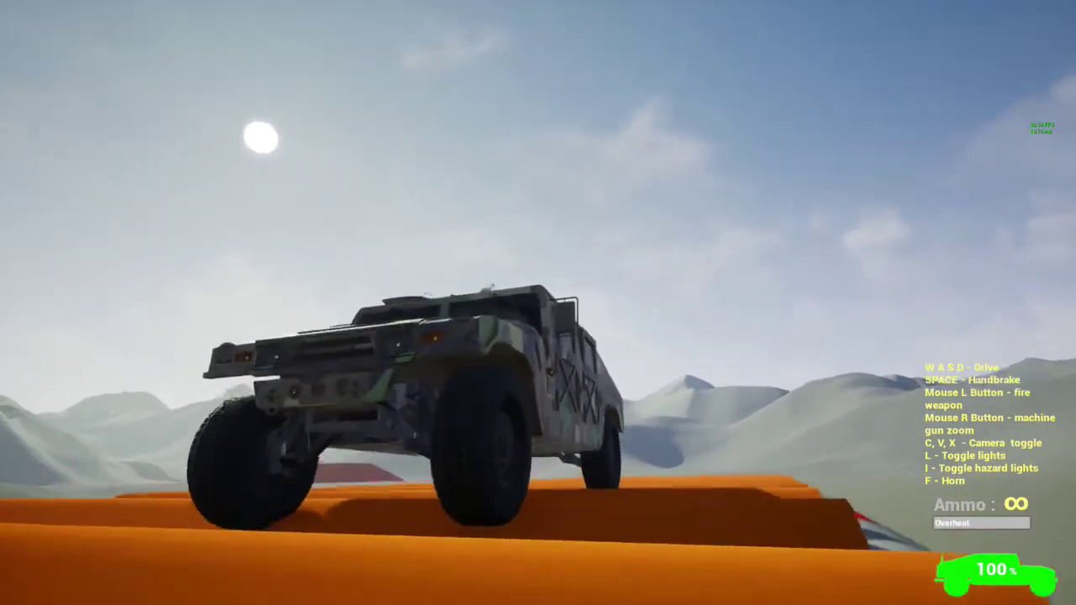
key("c")
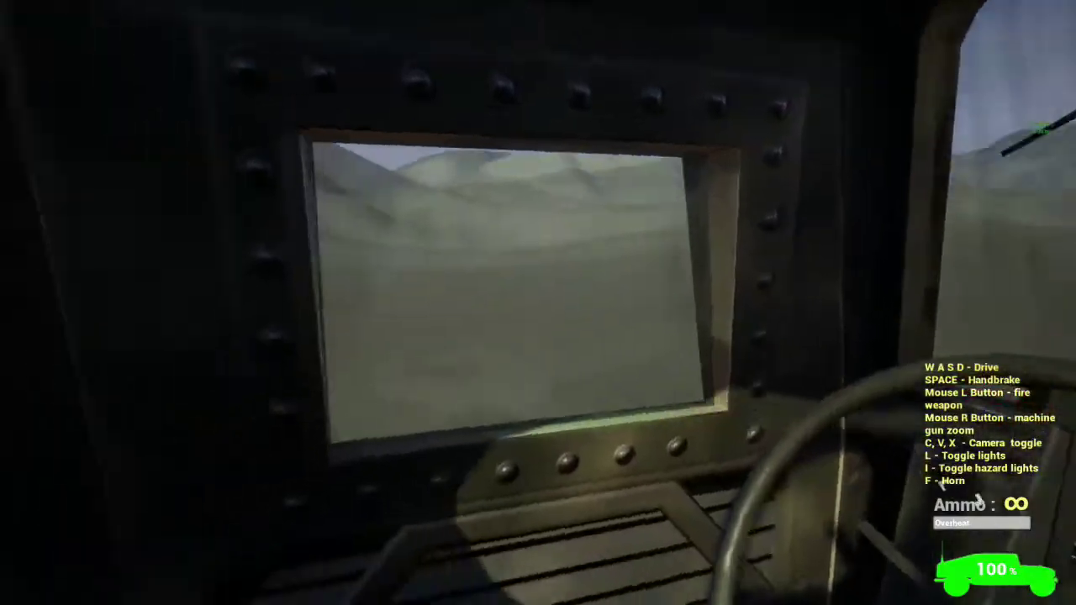
Drive the Rhino off the orange obstacle and back to the starting area, alternating between exterior and driver's views.
key("c")
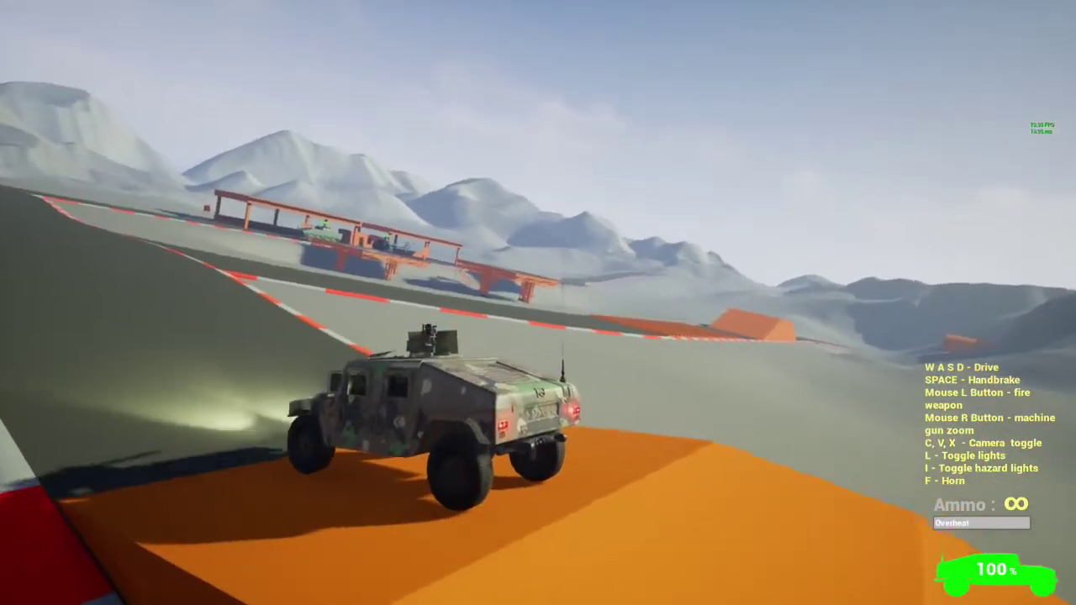
key("c")
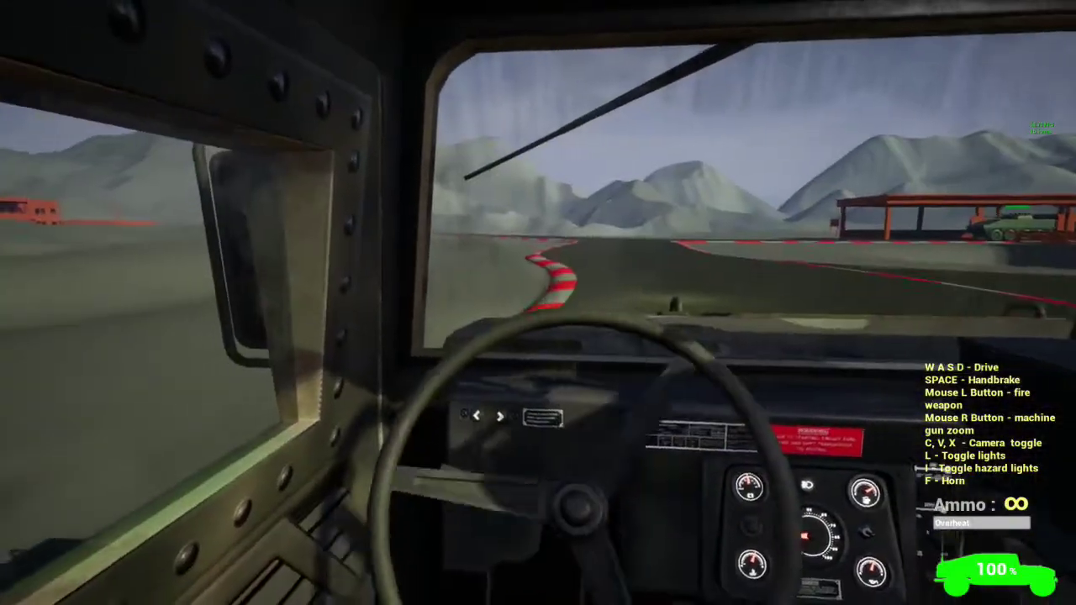
key("c")
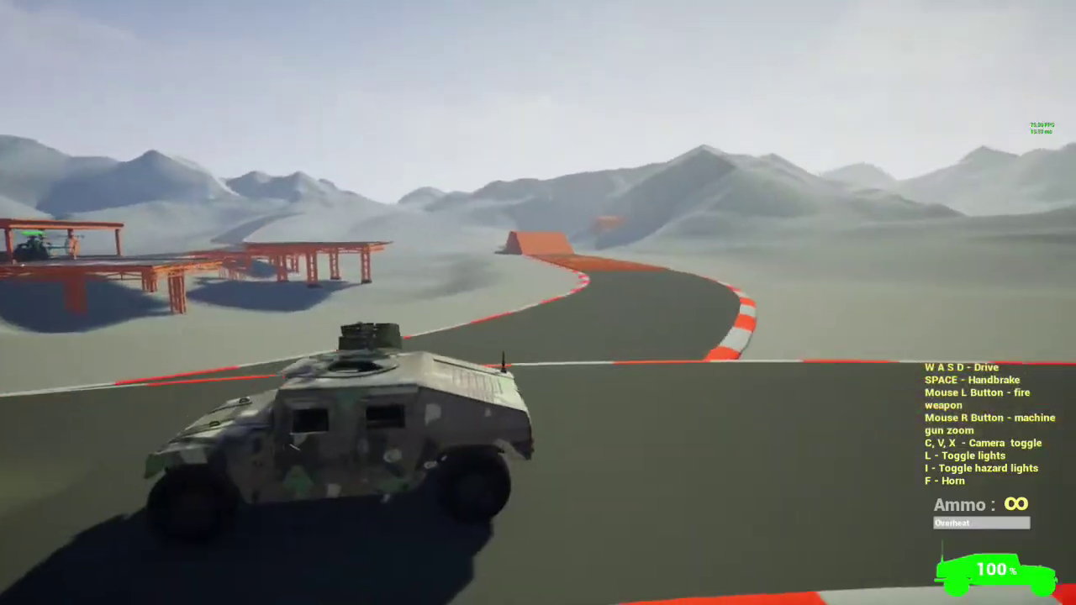
key("c")
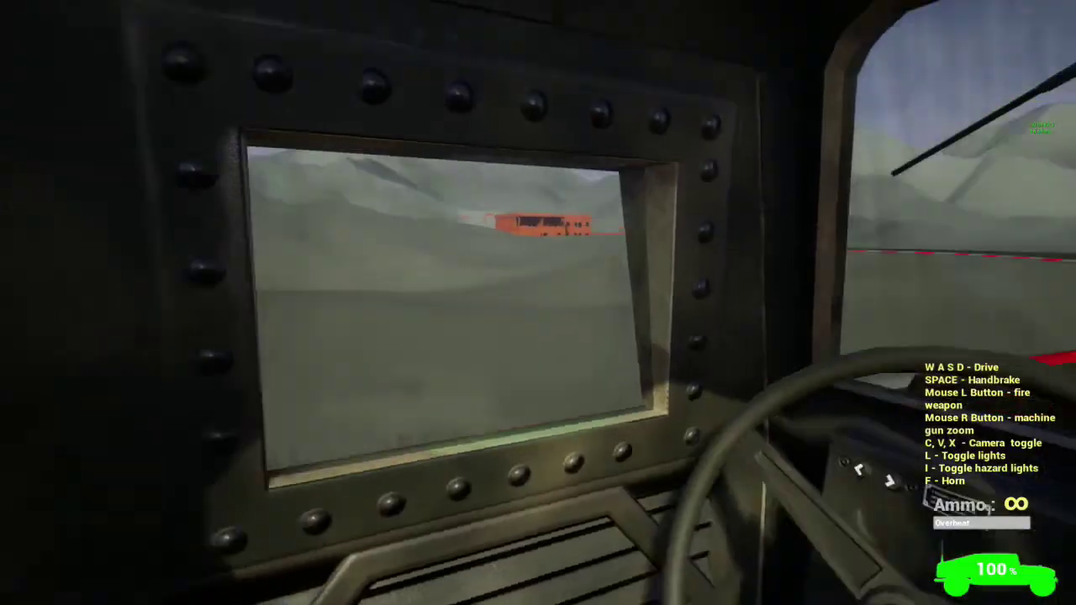
key("d")
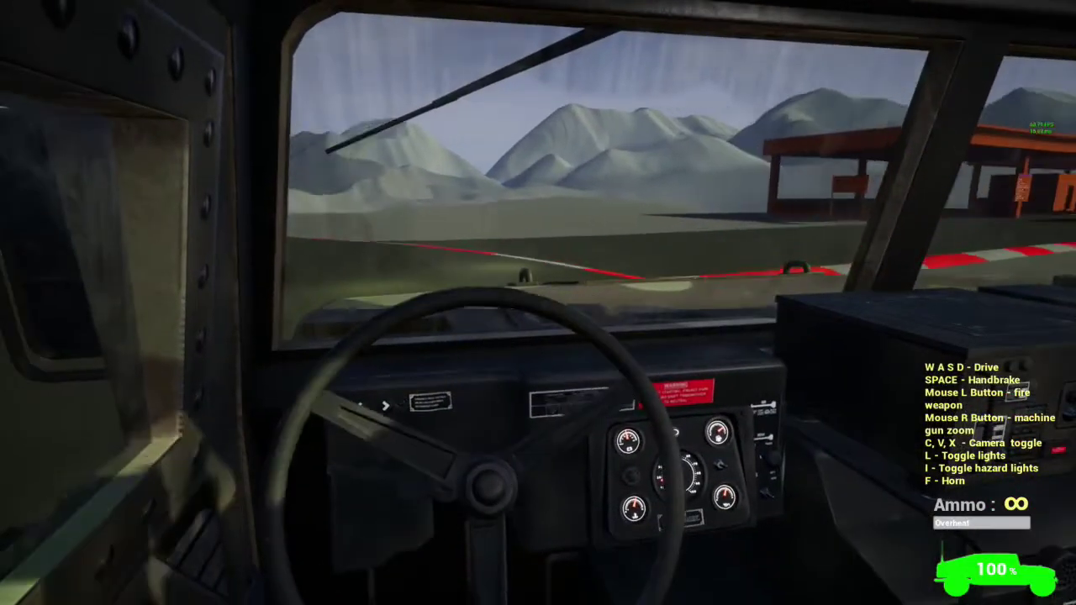
key("d")
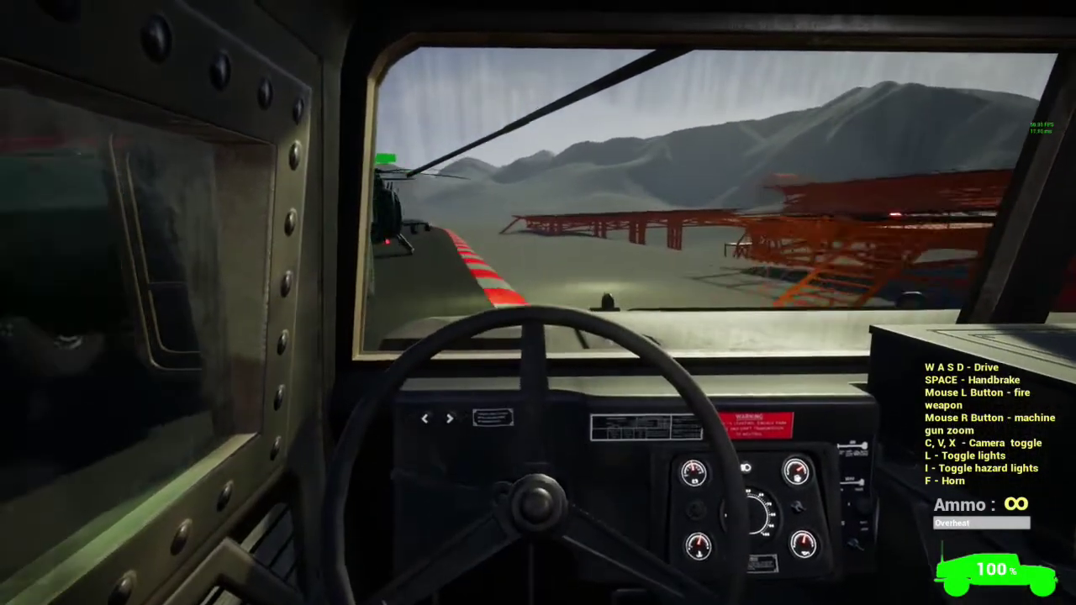
key("c")
key("w")
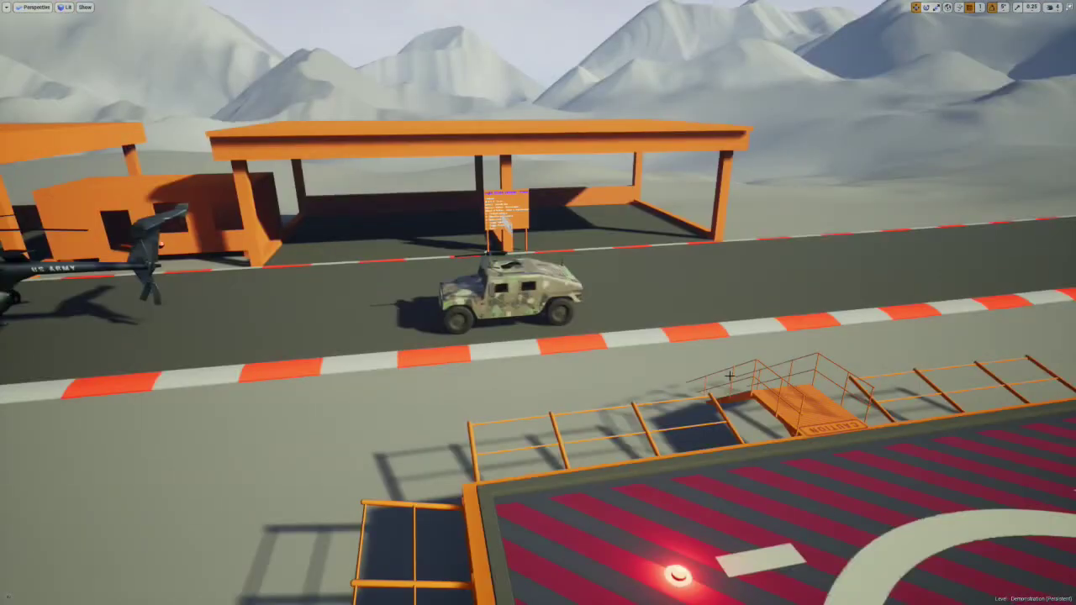
Undo the old Humvee's removal in the level editor and select each of the two vehicles in turn.
key("ctrl+z")
right_click_drag(729, 376, 832, 379)
right_click_drag(417, 290, 466, 309)
left_click(585, 296)
right_click_drag(585, 296, 553, 308)
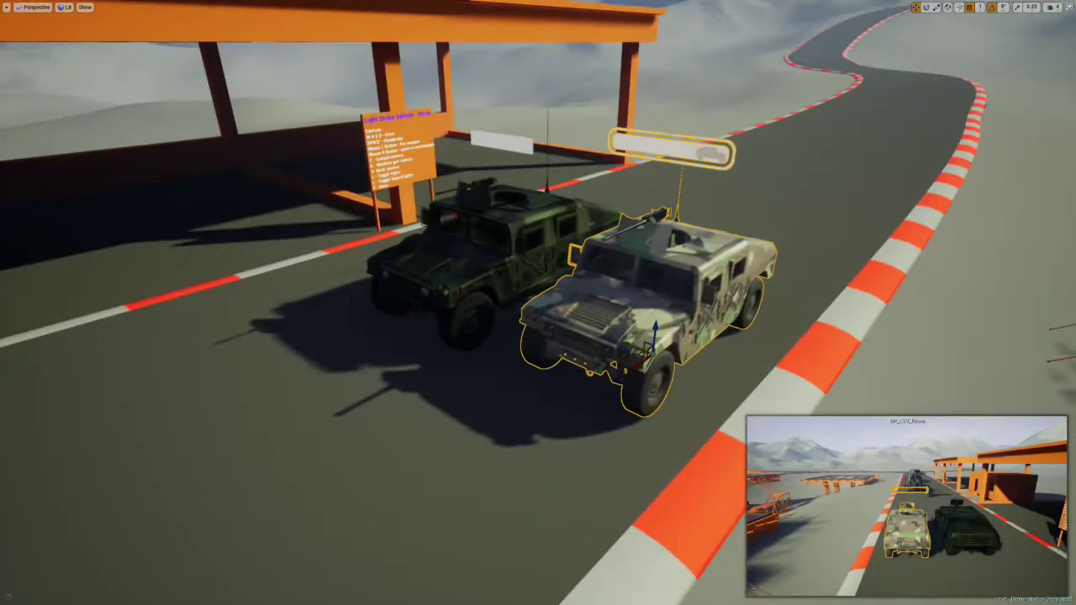
left_click(502, 252)
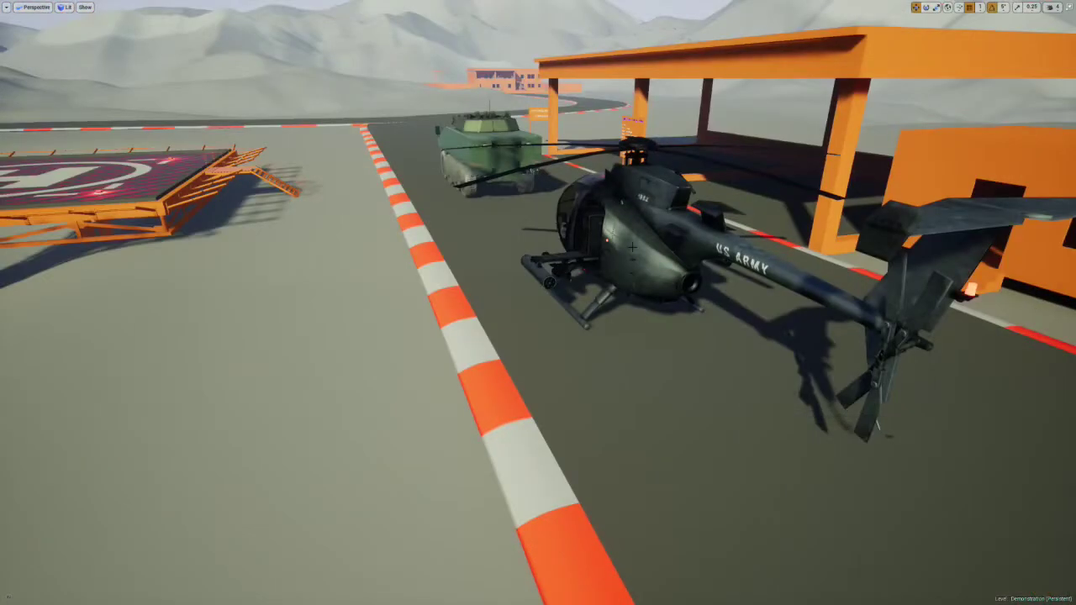
Delete the US Army helicopter parked on the track.
left_click(673, 277)
key("Delete")
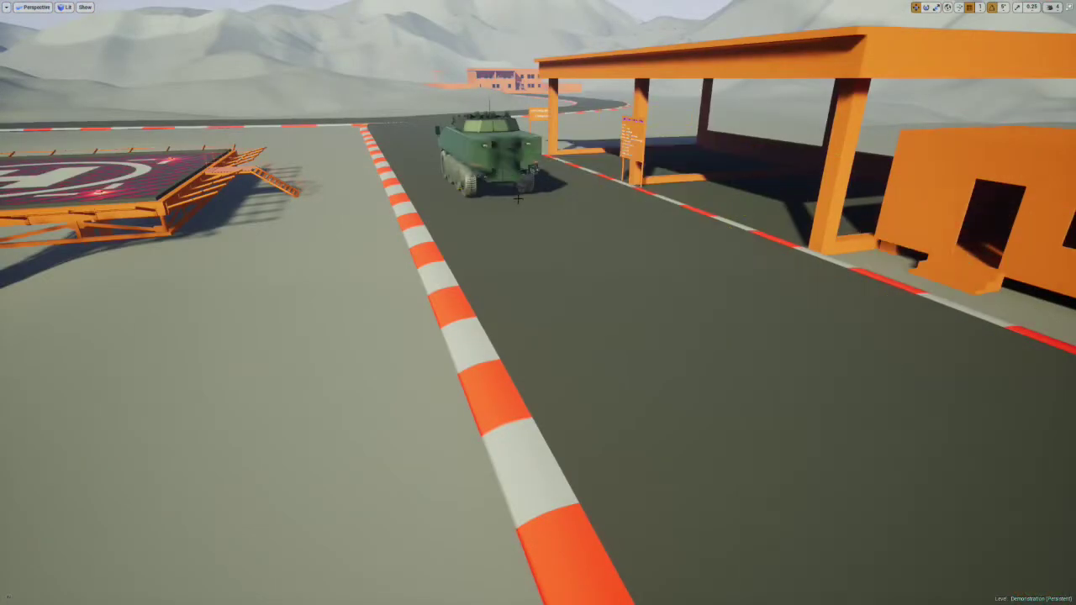
Delete the green armoured personnel carrier parked on the track beside the orange shelter.
key("ctrl+z")
key("Delete")
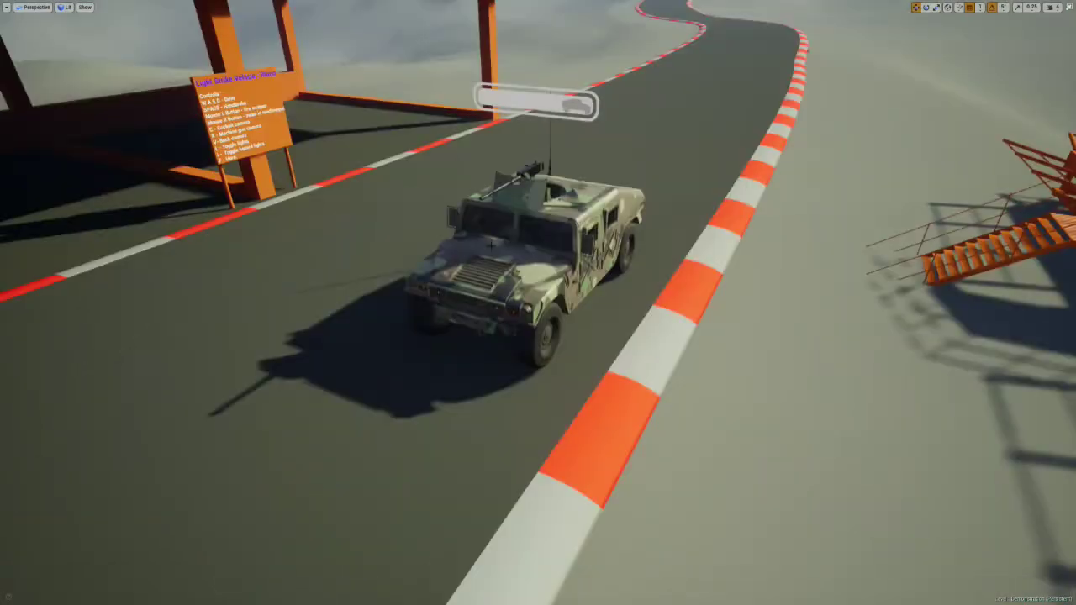
Duplicate the camouflage Rhino ahead of the original along the track and turn on the copy's Desert Skin option.
left_click(521, 295)
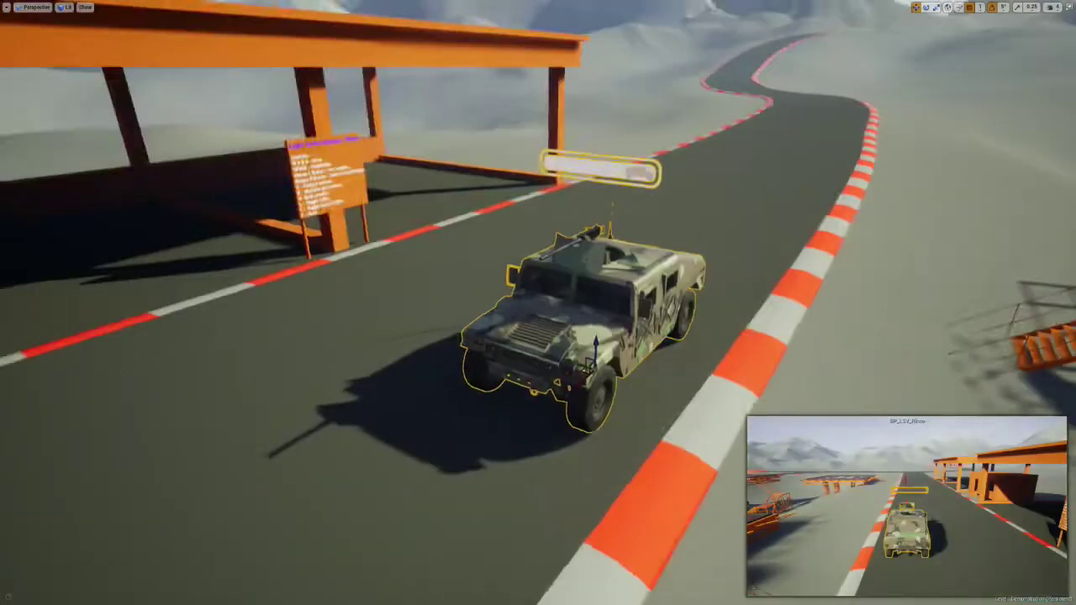
key("F11")
left_click(902, 195)
right_click_drag(605, 219, 577, 239)
left_click_drag(561, 238, 370, 385, "alt")
right_click_drag(763, 269, 689, 292)
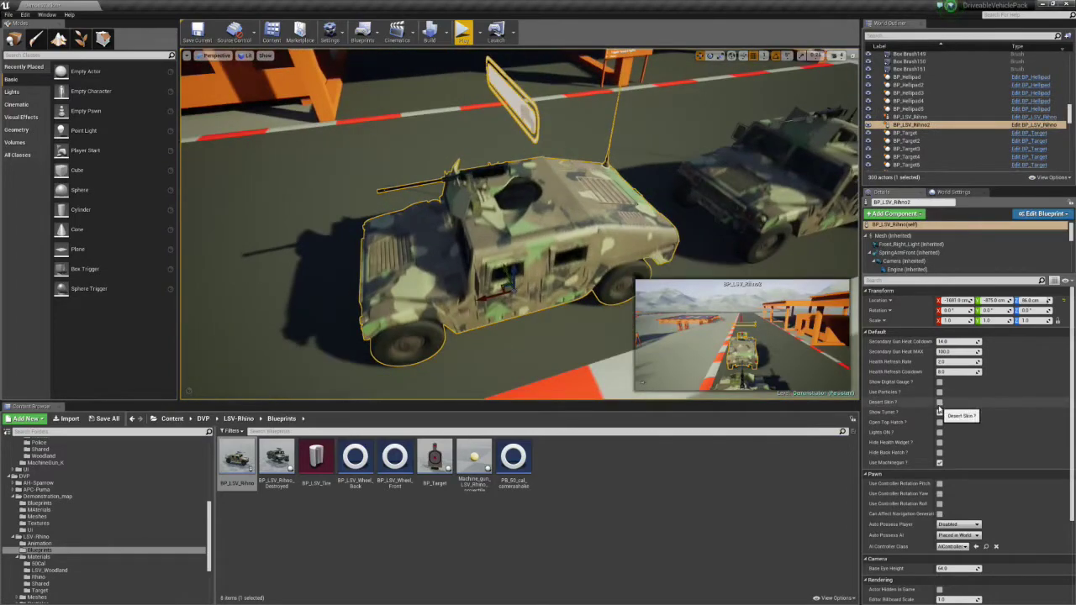
right_click_drag(596, 238, 509, 172)
key("F11")
key("Escape")
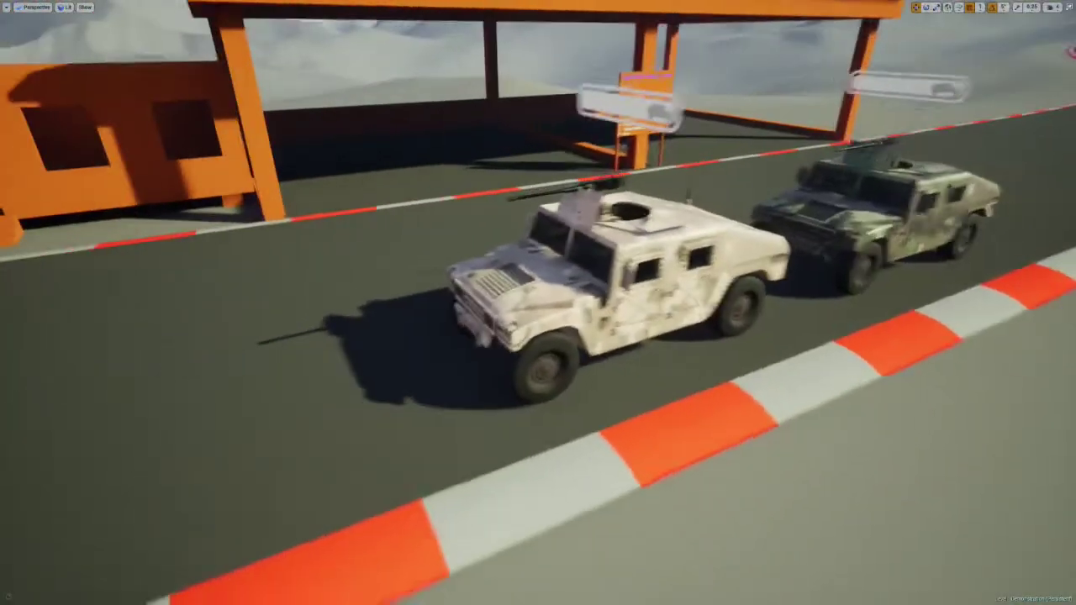
Duplicate the camouflage and desert Rhinos together and line the two copies up further along the track.
left_click(612, 309)
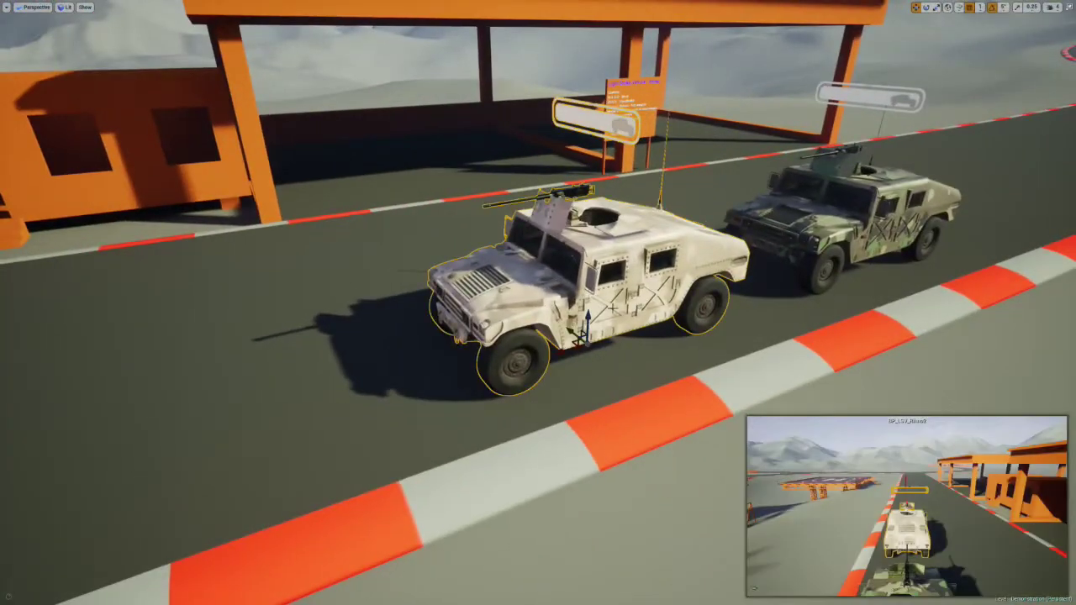
right_click_drag(782, 283, 783, 332)
key("F11")
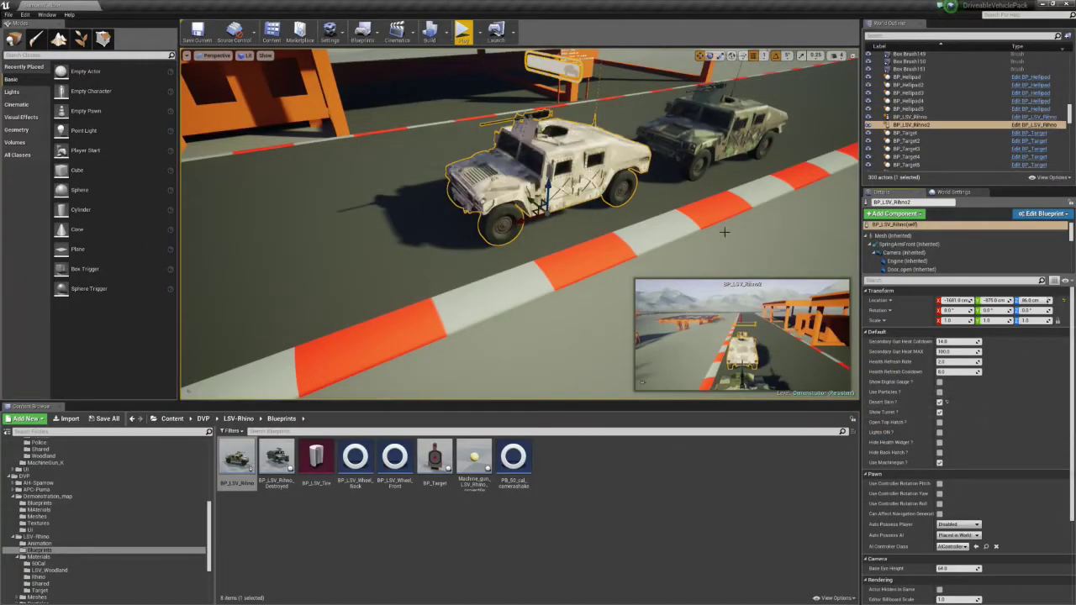
left_click(695, 126, "ctrl")
key("s")
mouse_move(694, 127)
right_mouse_down()
mouse_move(655, 126)
mouse_move(678, 128)
right_mouse_up()
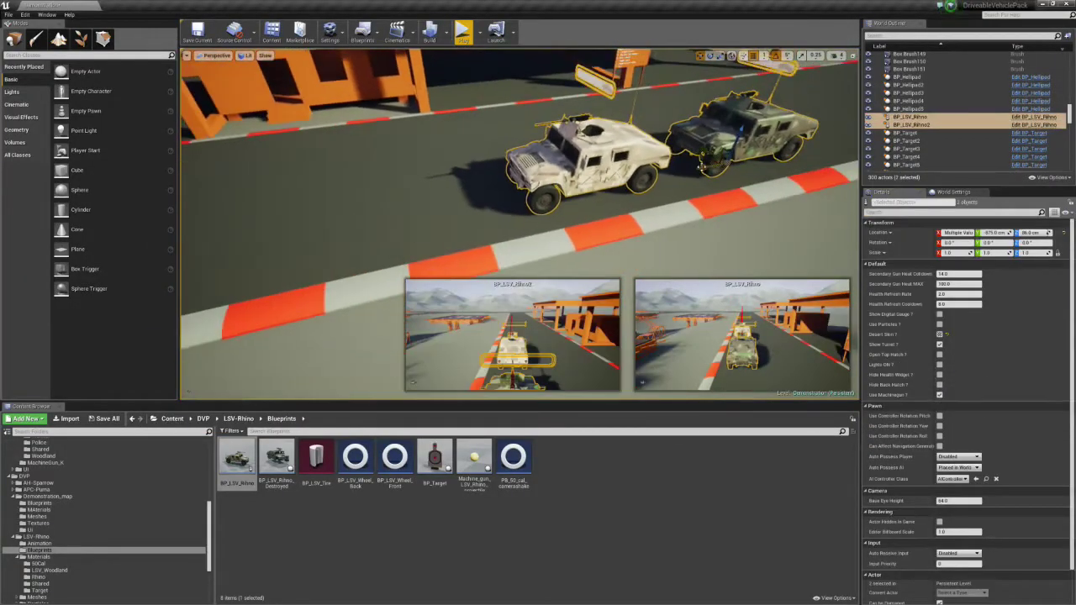
left_click_drag(703, 170, 254, 241, "alt")
right_click_drag(254, 241, 207, 239)
left_click_drag(318, 210, 262, 210)
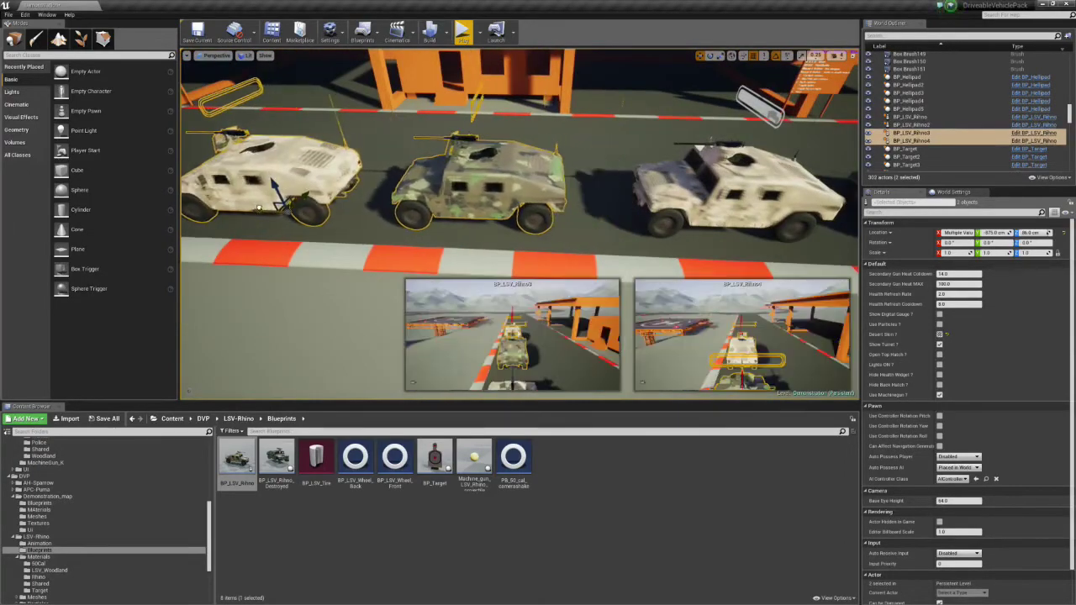
right_click_drag(263, 211, 202, 206)
key("Escape")
Turn off Show Turret on the copied camouflage Rhino and on the copied desert Rhino, keeping the latter's Desert Skin on.
left_click(551, 193)
right_click_drag(550, 193, 528, 175)
key("w")
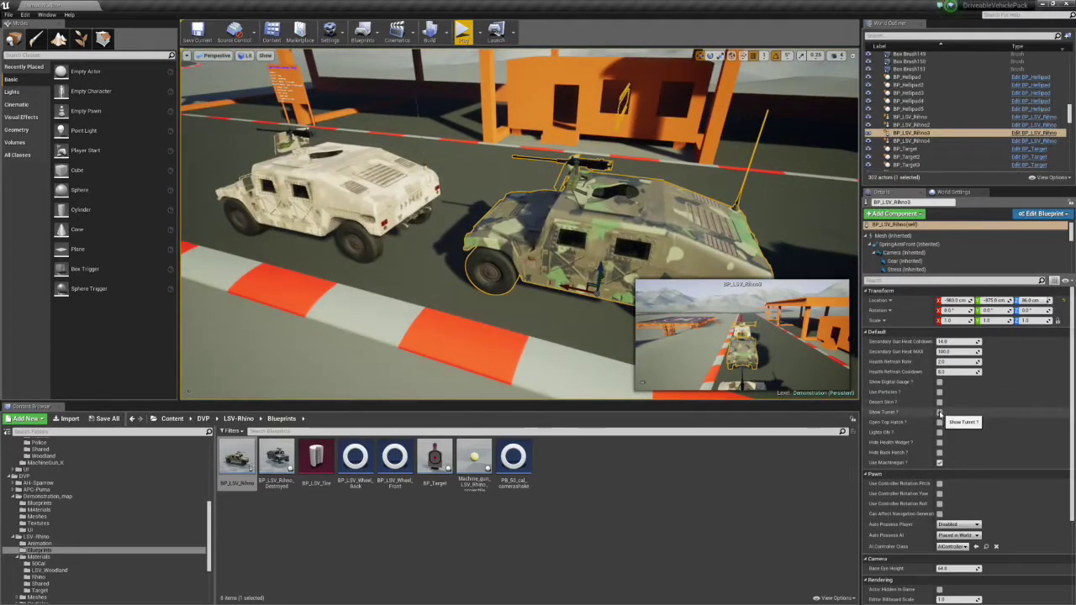
right_click_drag(488, 199, 447, 199)
left_click(446, 176)
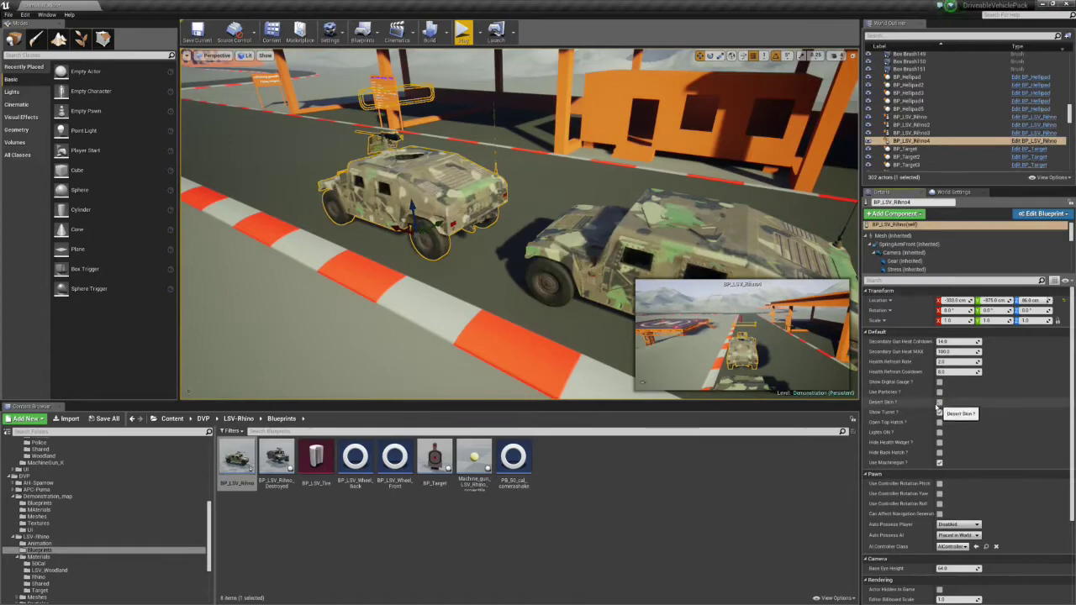
right_click_drag(639, 244, 679, 261)
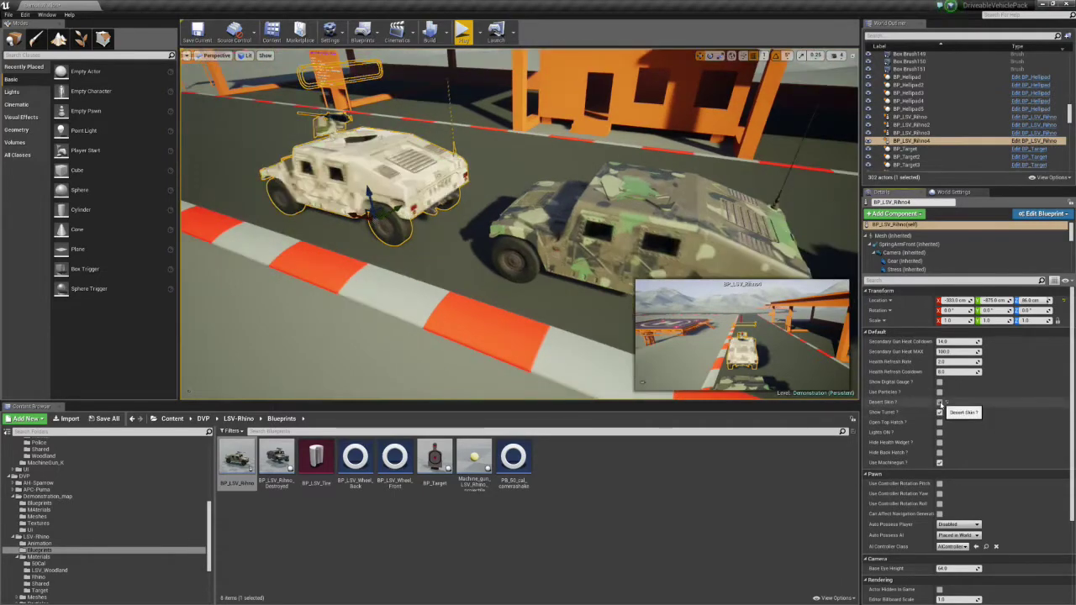
right_click_drag(640, 236, 649, 258)
Duplicate the two turretless Rhinos together and place the copies ahead of them along the track.
key("w")
key("F11")
key("w")
key("s")
key("w")
key("w")
key("s")
key("a")
key("s")
left_click(640, 236)
left_click(594, 259)
left_click(928, 287, "ctrl")
right_click_drag(928, 286, 828, 330)
left_click_drag(921, 291, 0, 263, "alt")
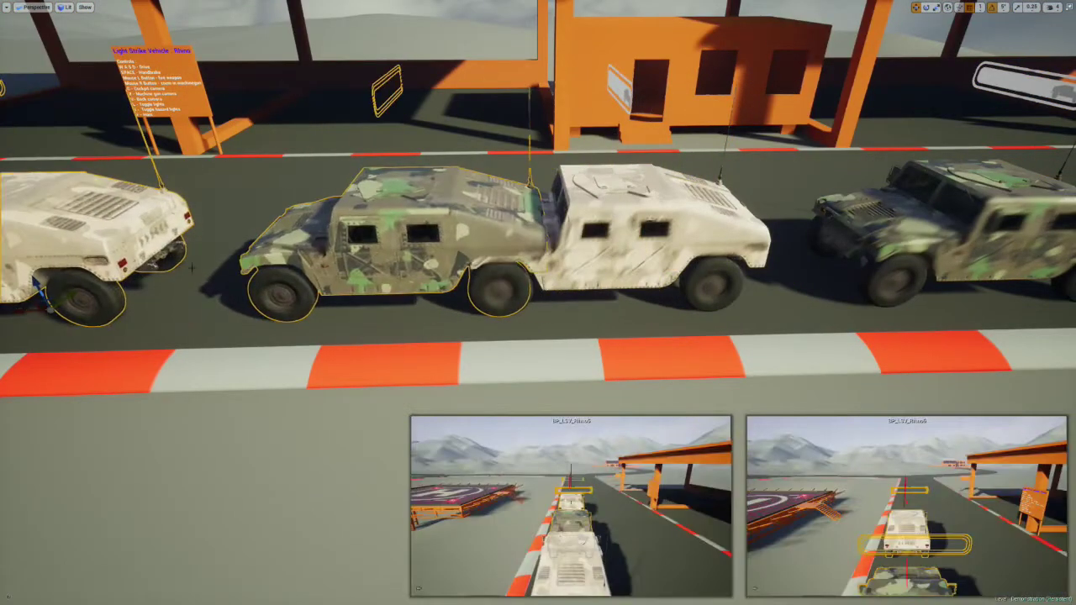
right_click_drag(191, 269, 114, 273)
left_click_drag(338, 261, 263, 248)
key("Escape")
Move the two front Rhinos further along the track to leave a gap to the desert Rhino behind them.
right_click_drag(454, 266, 521, 285)
key("w")
key("s")
left_click(646, 224)
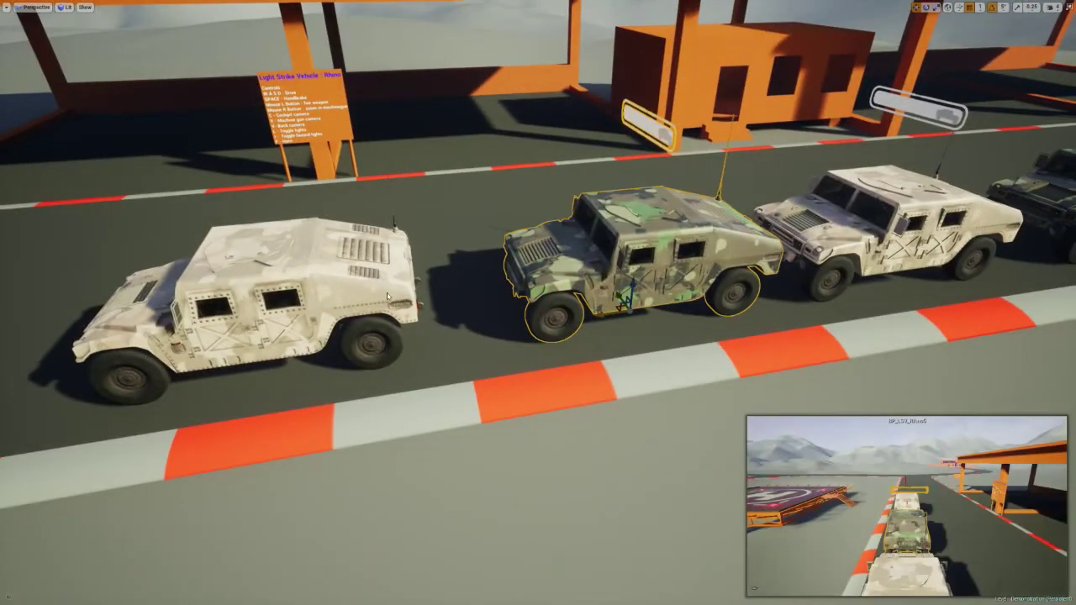
left_click(388, 296, "ctrl")
left_click_drag(262, 366, 127, 380)
right_click_drag(127, 380, 76, 392)
Turn on Hide Back Hatch for the front camouflage Rhino and the front desert Rhino.
left_click(714, 259)
right_click_drag(714, 259, 745, 262)
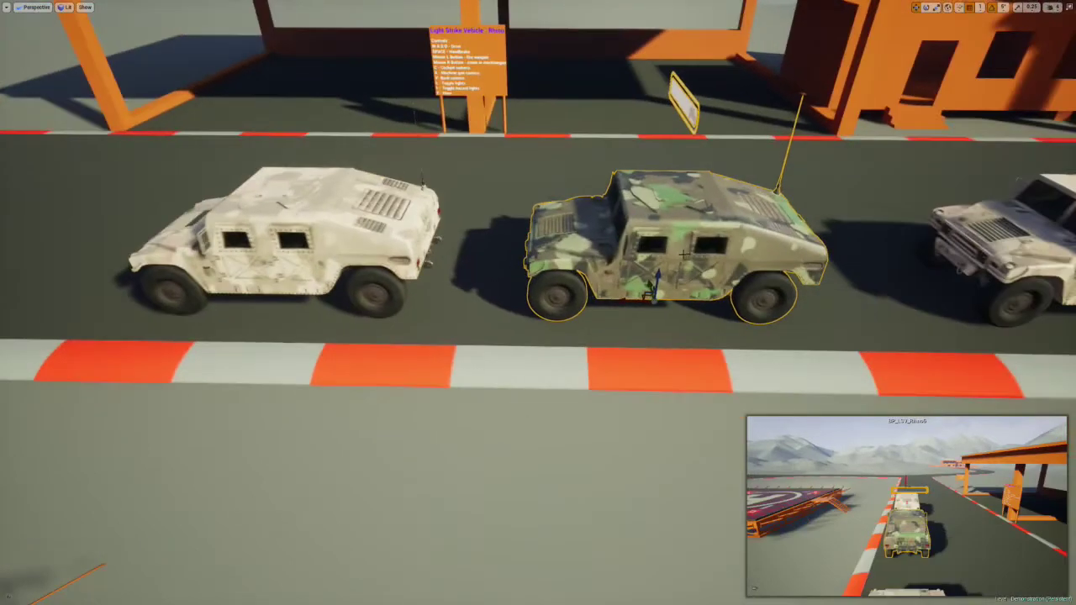
key("F11")
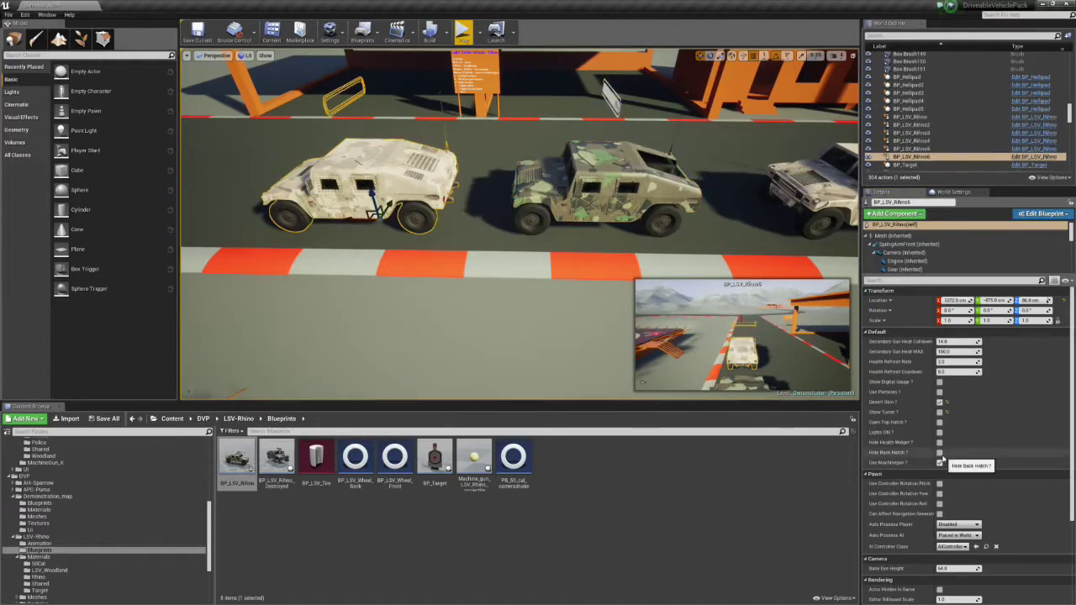
key("Escape")
right_click_drag(569, 240, 519, 289)
Duplicate the frontmost desert Rhino ahead along the track and turn on Show Turret for the copy.
key("F11")
key("s")
key("w")
key("s")
key("s")
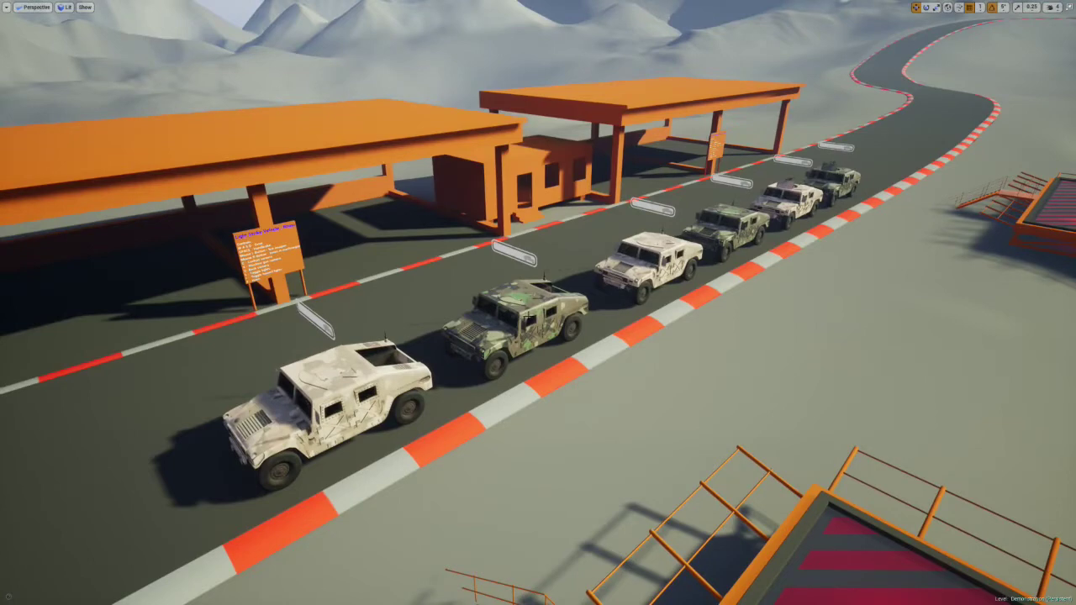
key("w")
right_click_drag(367, 379, 193, 395)
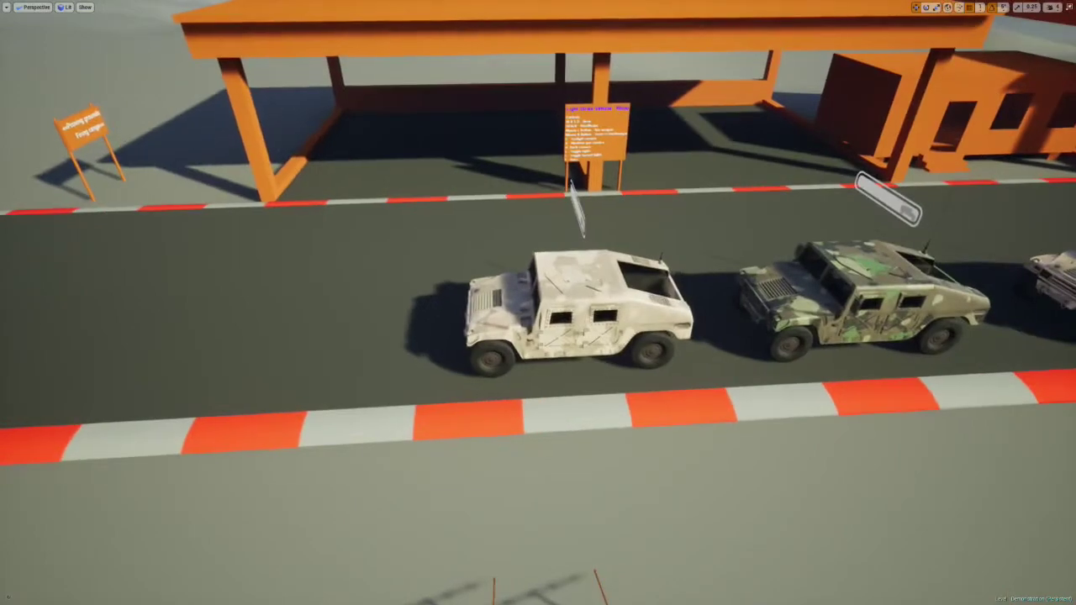
left_click(548, 343)
left_click_drag(548, 355, 319, 373, "alt")
right_click_drag(554, 340, 580, 326)
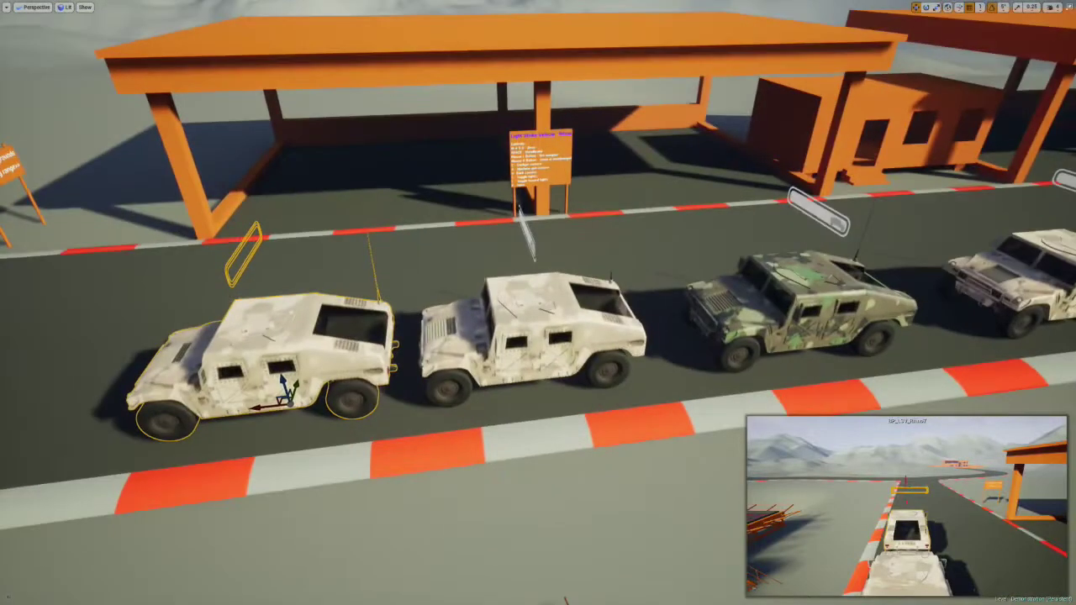
key("F11")
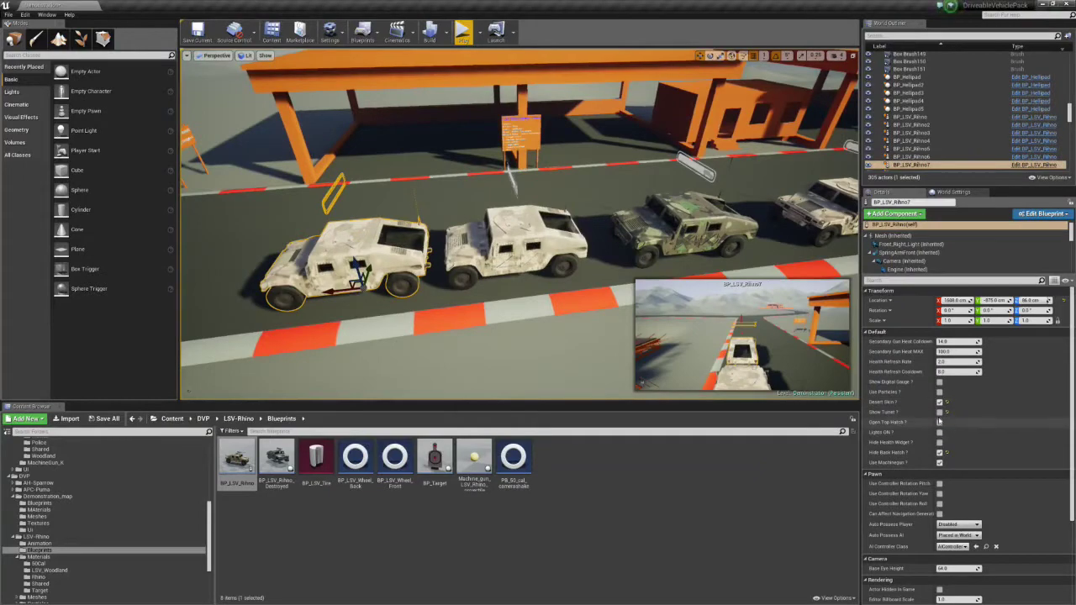
right_click_drag(538, 252, 563, 251)
key("Escape")
Select the original camouflage Rhino at the rear of the line and turn on its Lights ON option.
key("w")
key("w")
key("w")
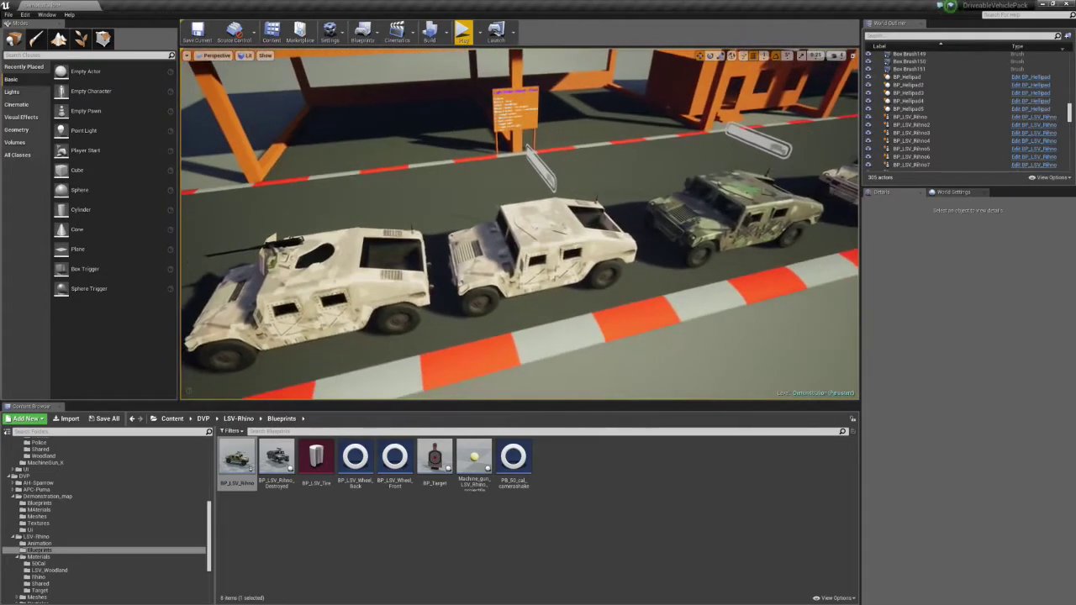
right_click_drag(519, 223, 378, 225)
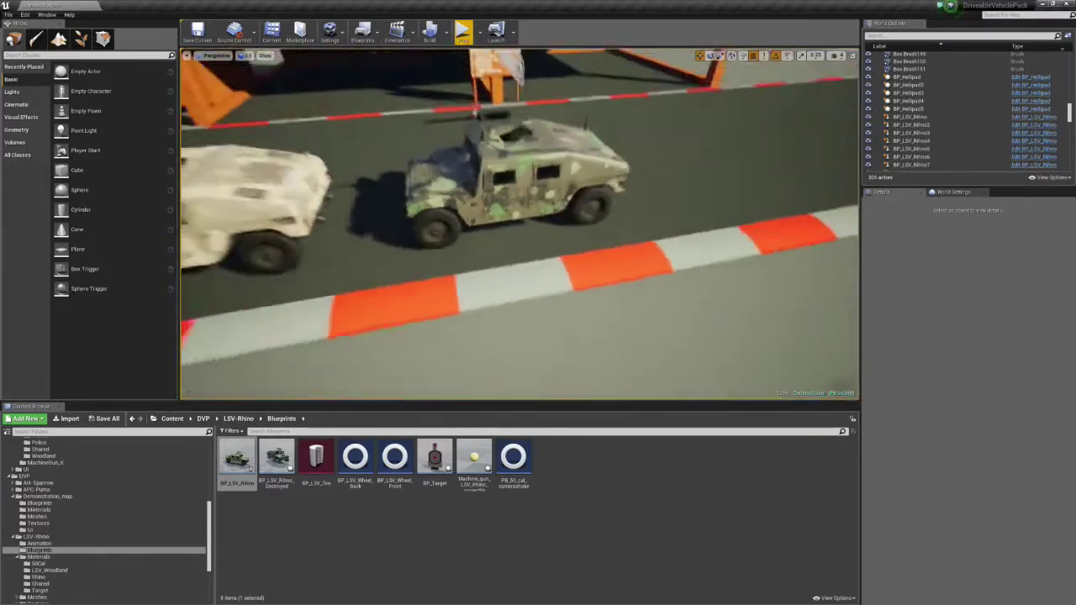
left_click(546, 210)
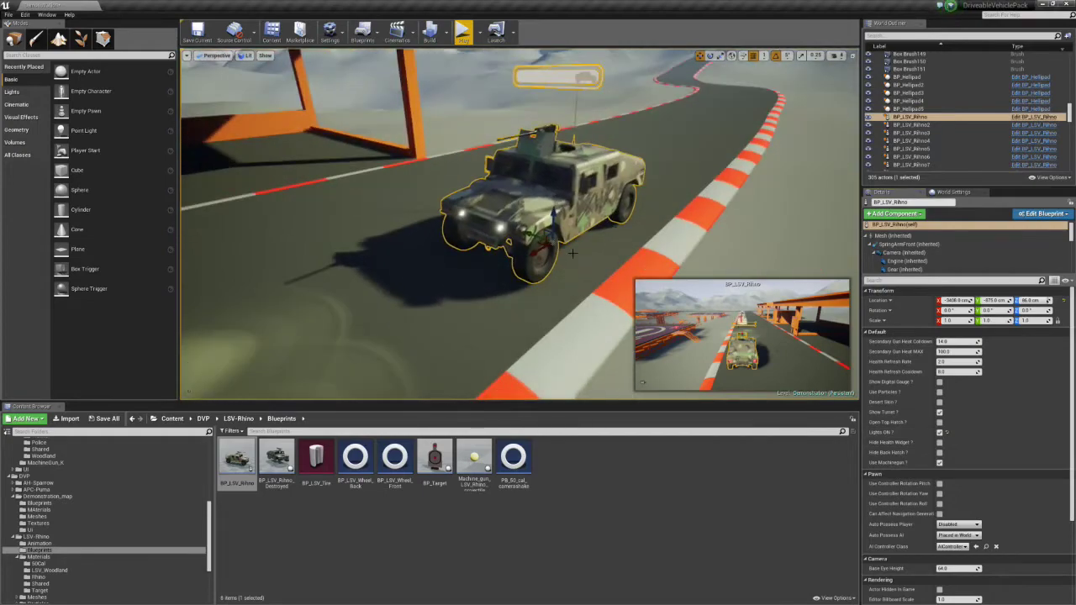
key("Escape")
Start a full-screen play test, walk along the line of Rhinos and enter the desert one with the closed rear and turret.
left_click(463, 34)
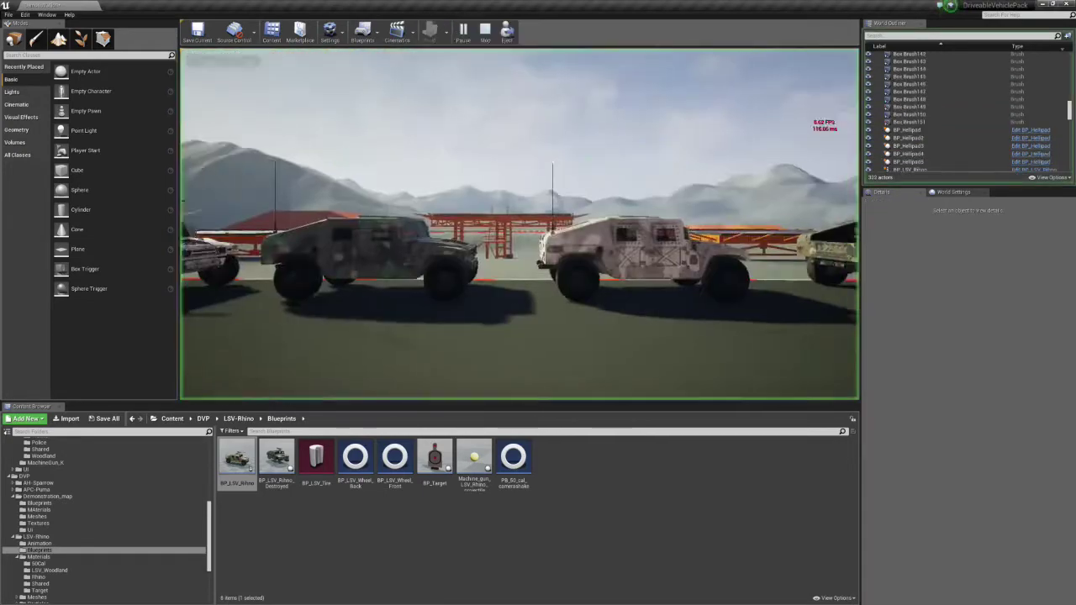
key("F11")
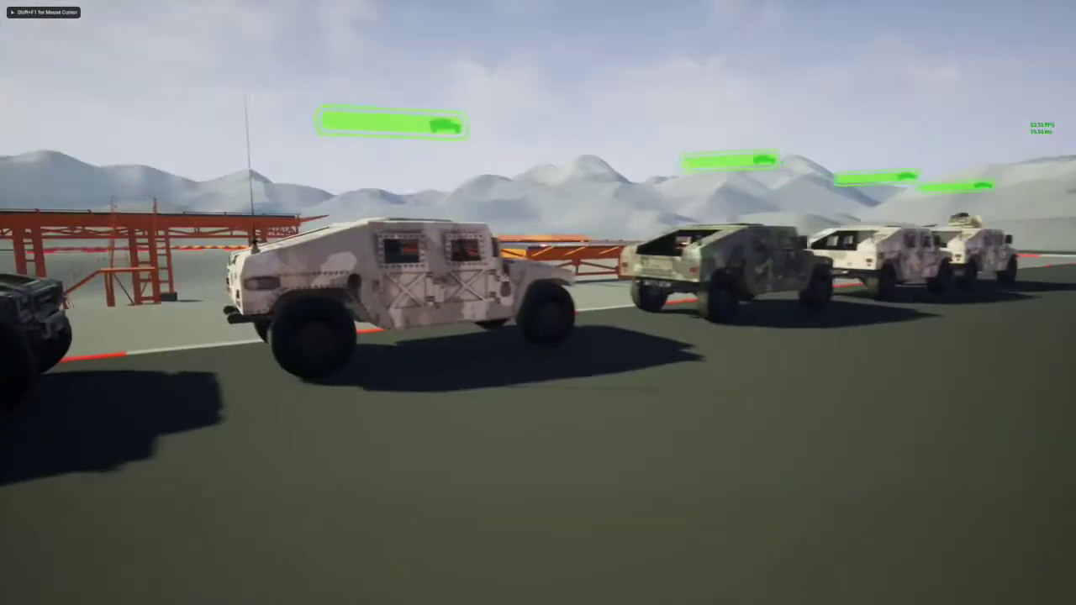
key("w")
key("w")
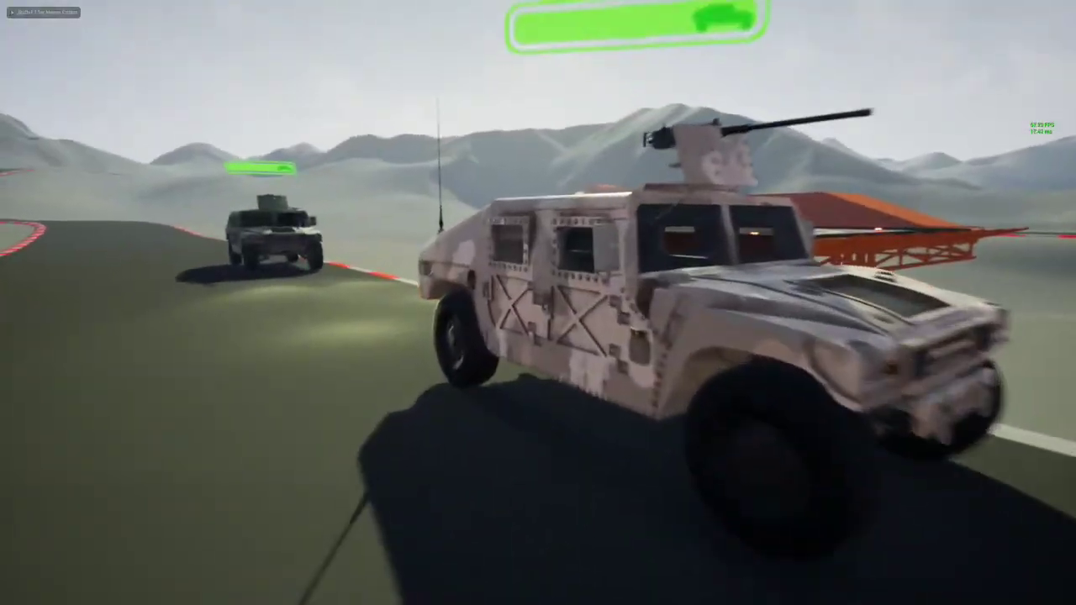
key("e")
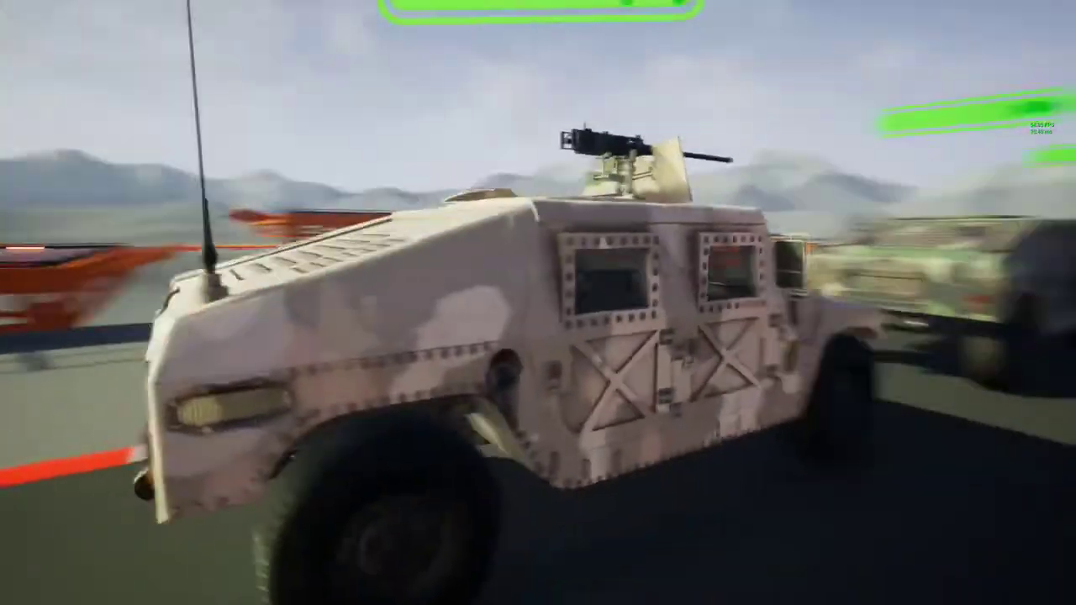
Back the desert Rhino out of the line and cycle its cameras through the machine gun view to the exterior view.
key("s")
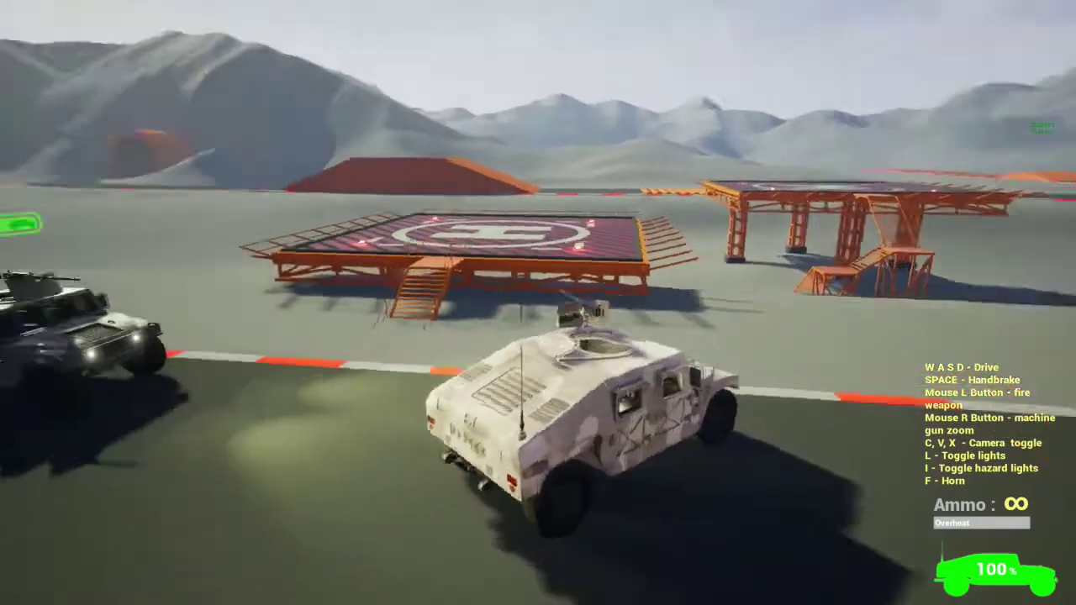
key("c")
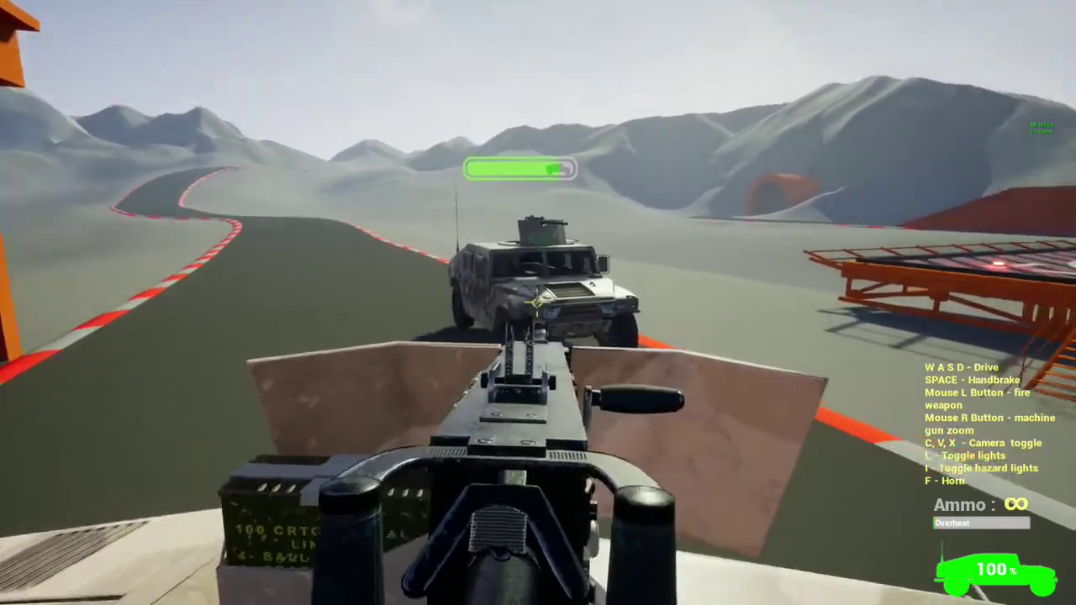
key("c")
key("c")
key("c")
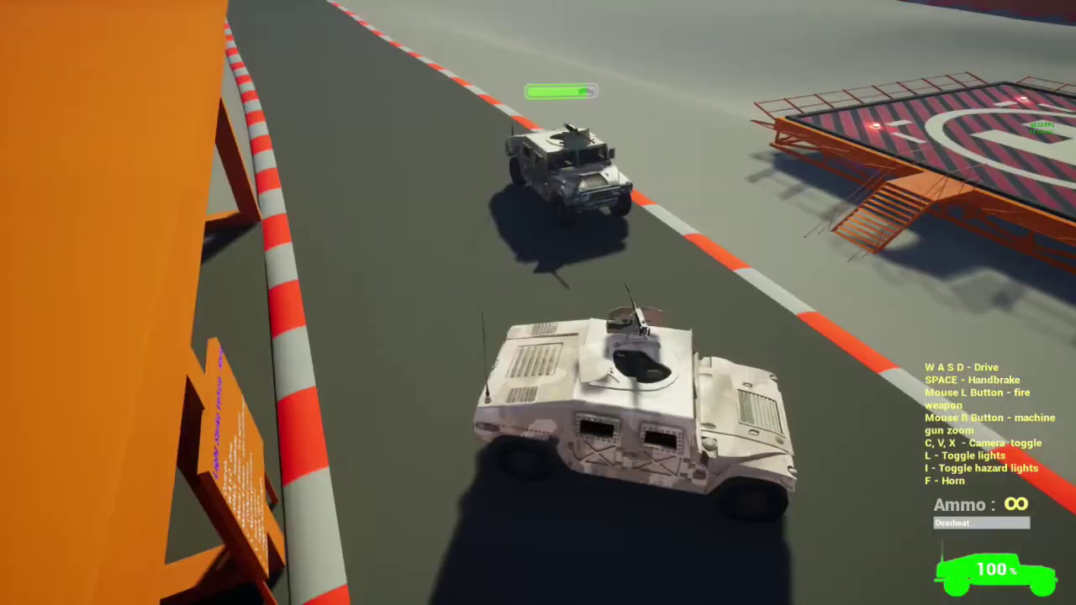
Manoeuvre the desert Rhino back and forth across the track around the parked camouflage Rhino in exterior view.
key("w")
key("a")
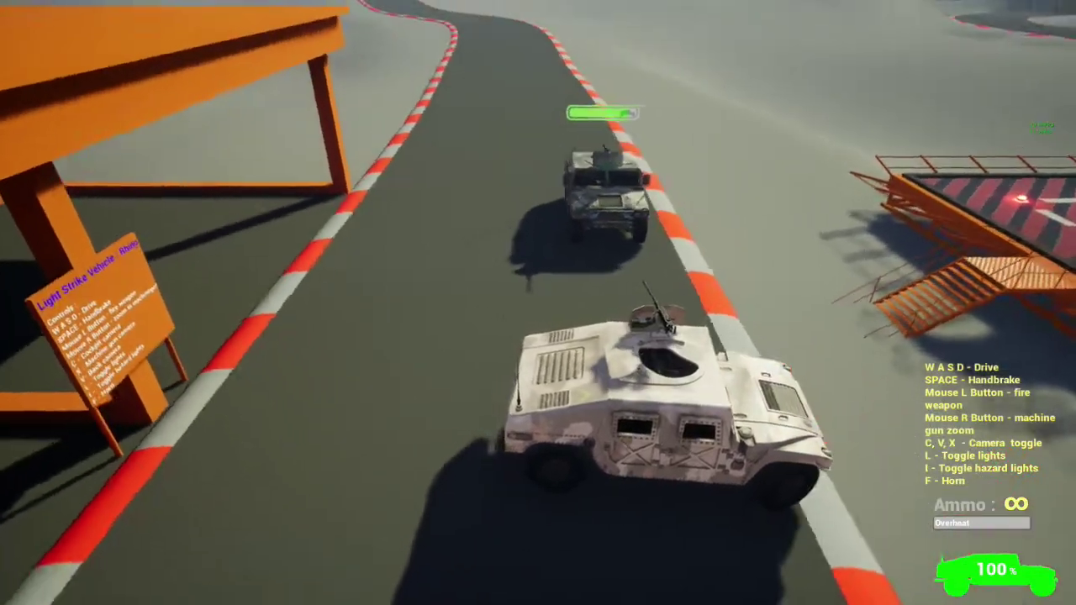
key("s")
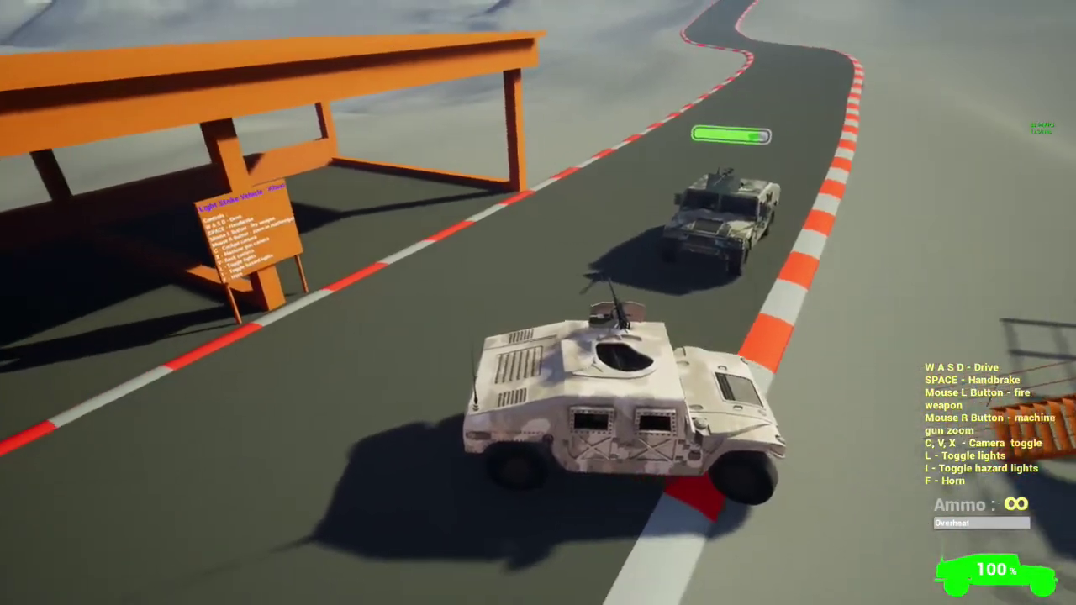
key("w")
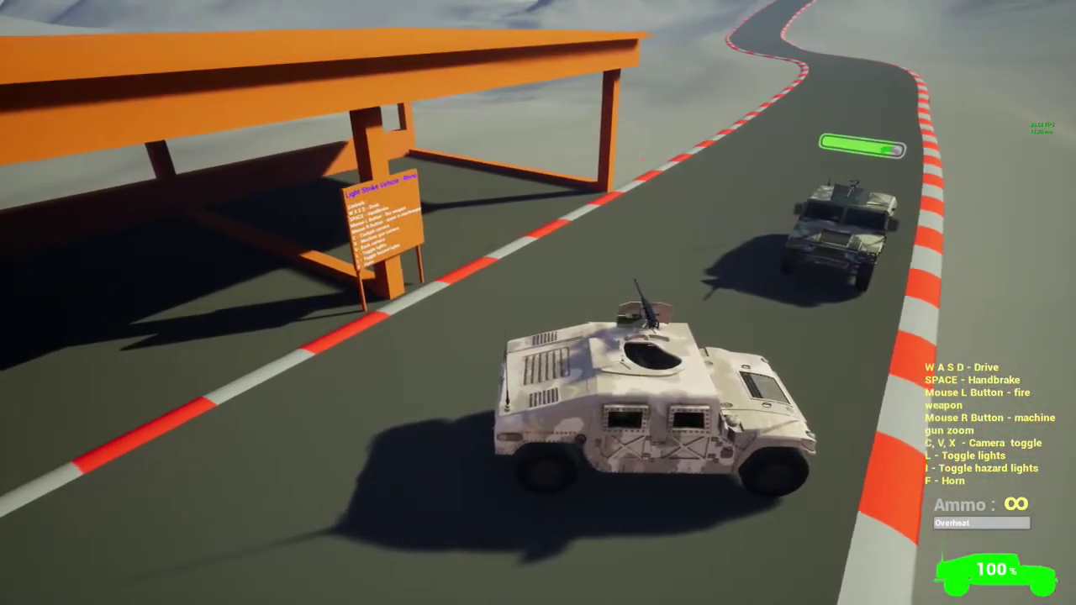
key("a")
key("w")
key("a")
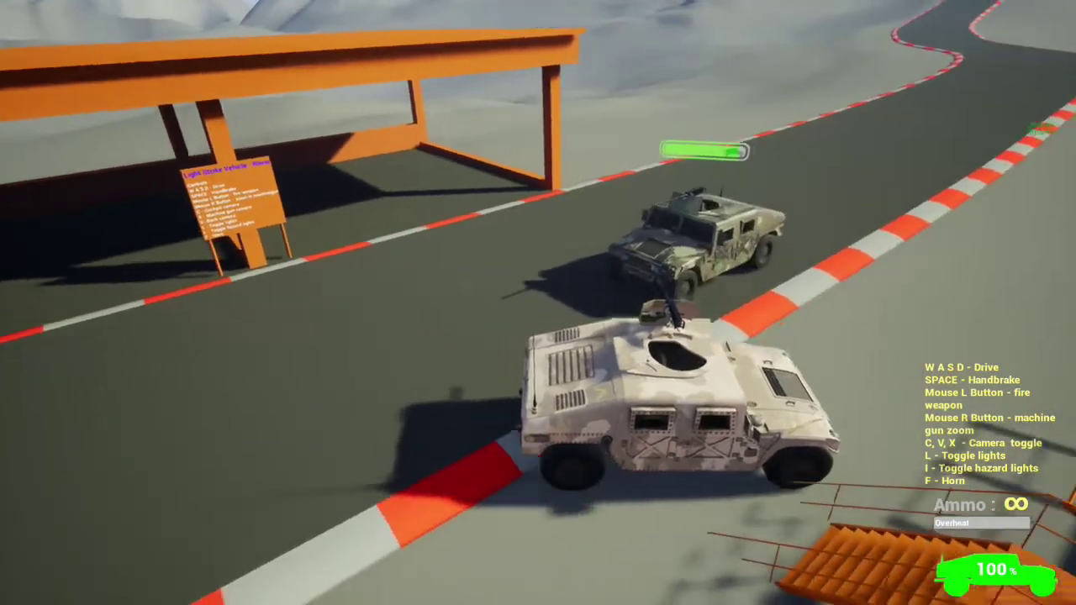
Switch the desert Rhino to its machine gun view and fire at the parked camouflage Rhino until the gun overheats.
key("c")
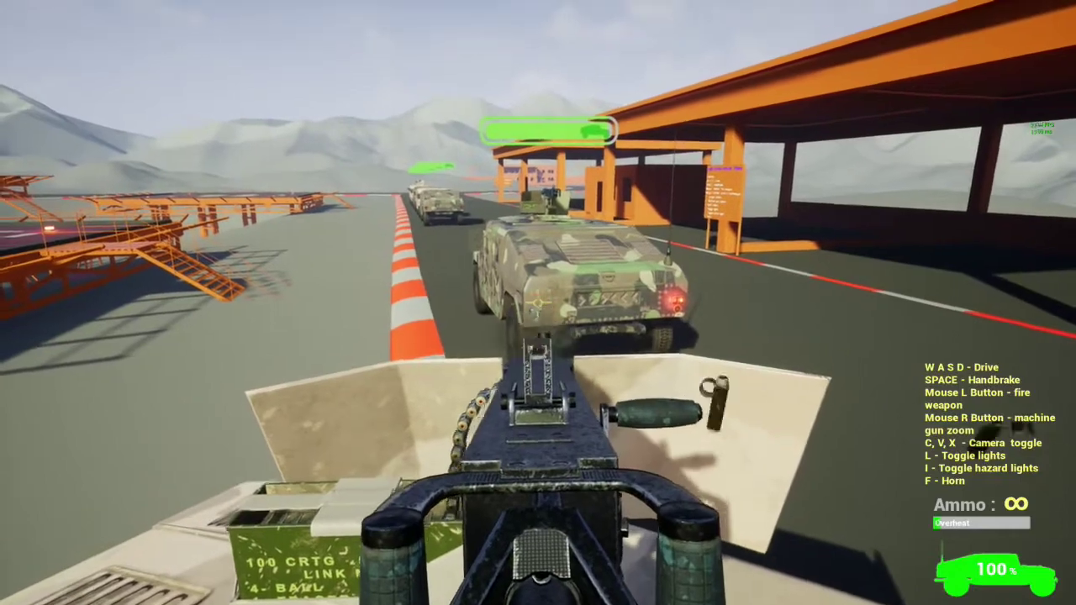
left_click_drag(538, 302, 538, 302)
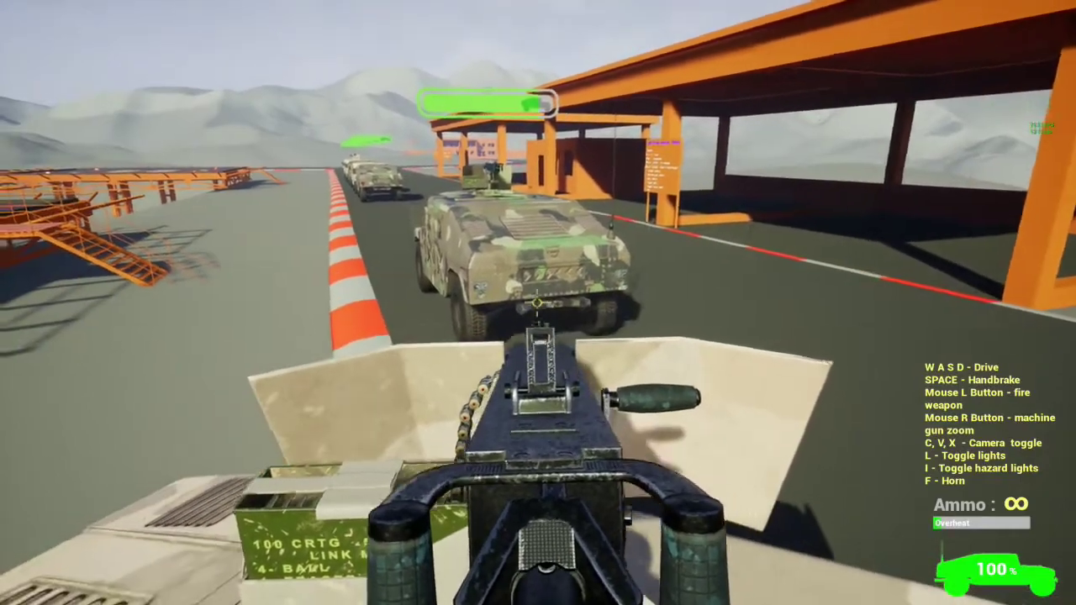
left_click(538, 303)
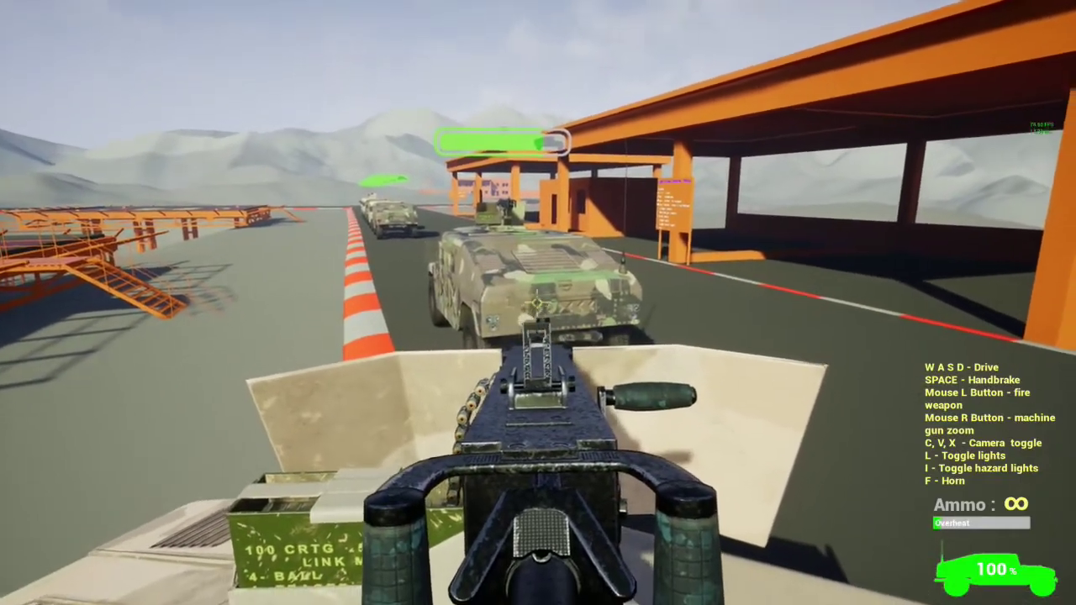
left_click(538, 302)
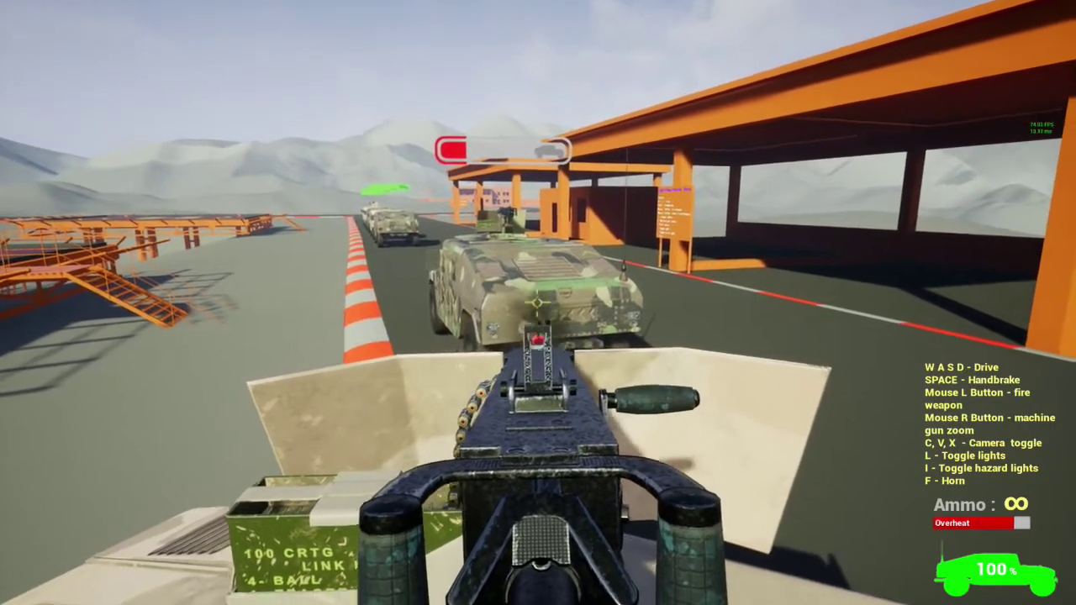
left_click(538, 302)
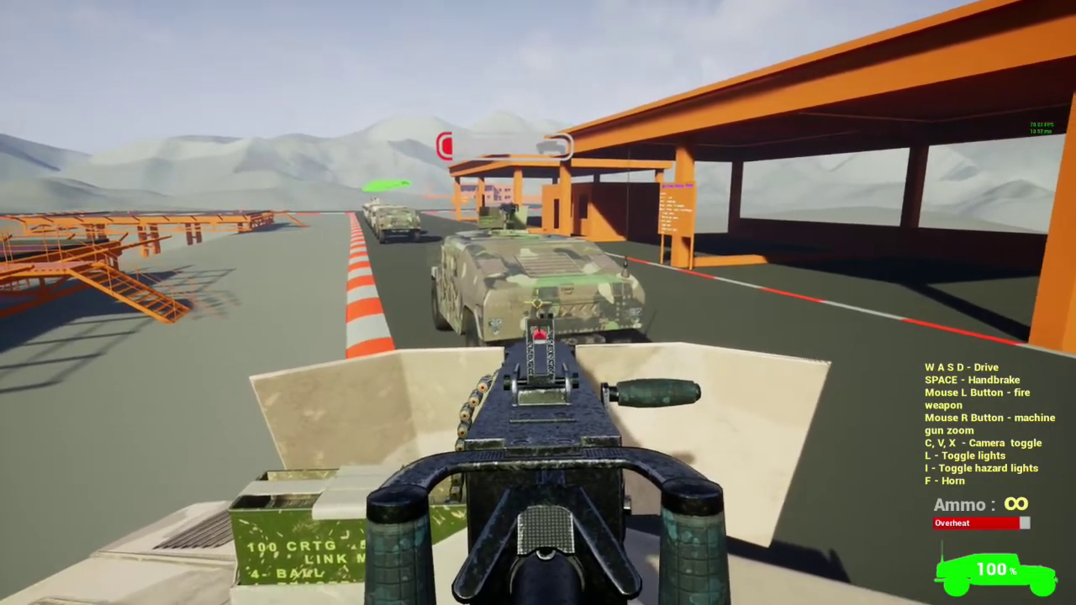
Cycle the desert Rhino's cameras through the driver's seat and machine gun views back to the exterior view.
key("c")
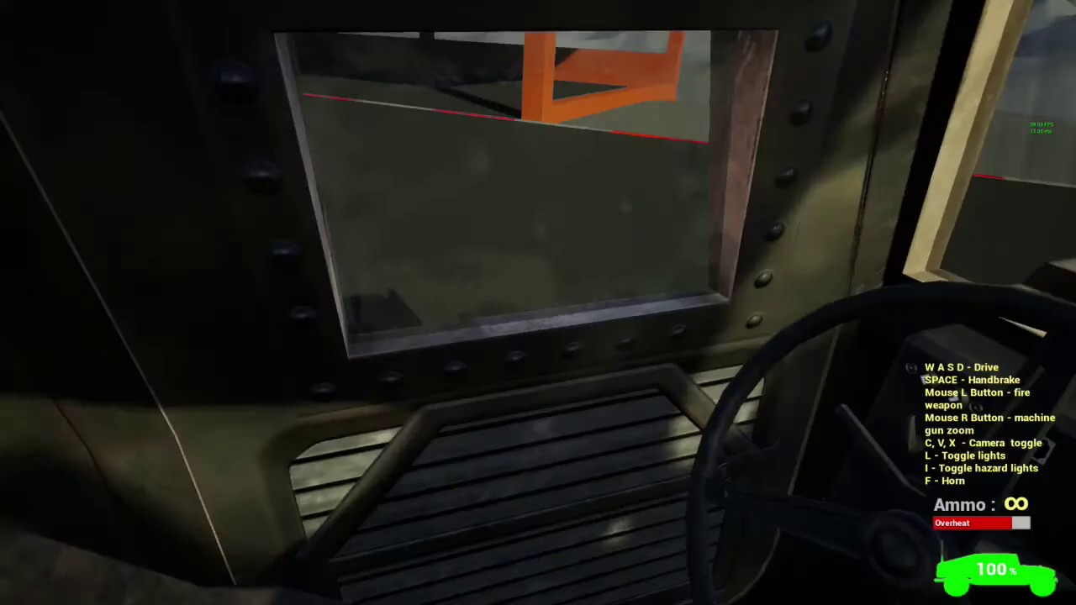
key("v")
key("x")
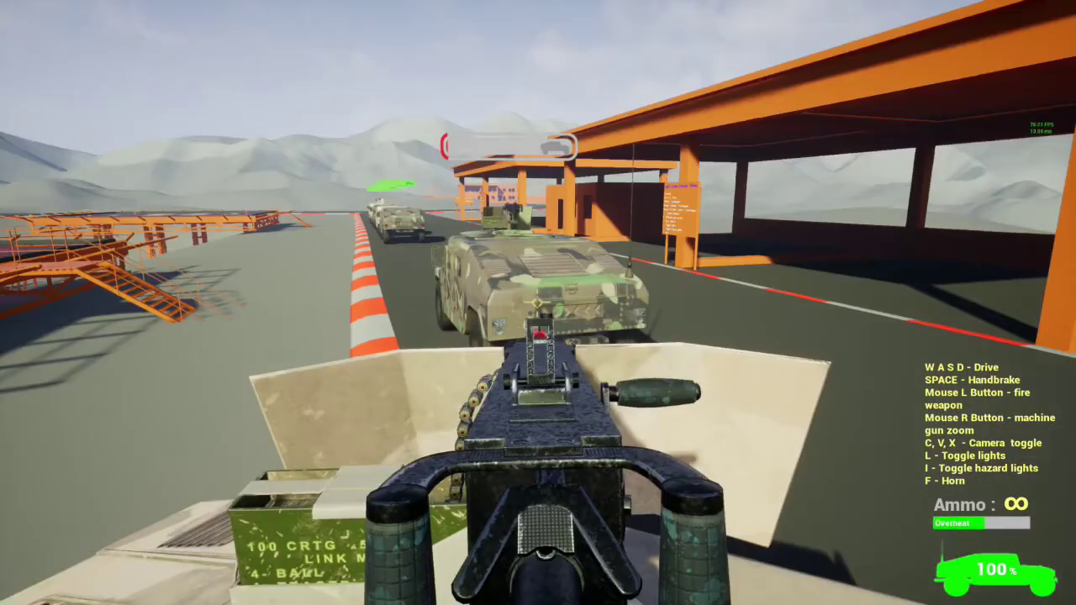
key("c")
key("c")
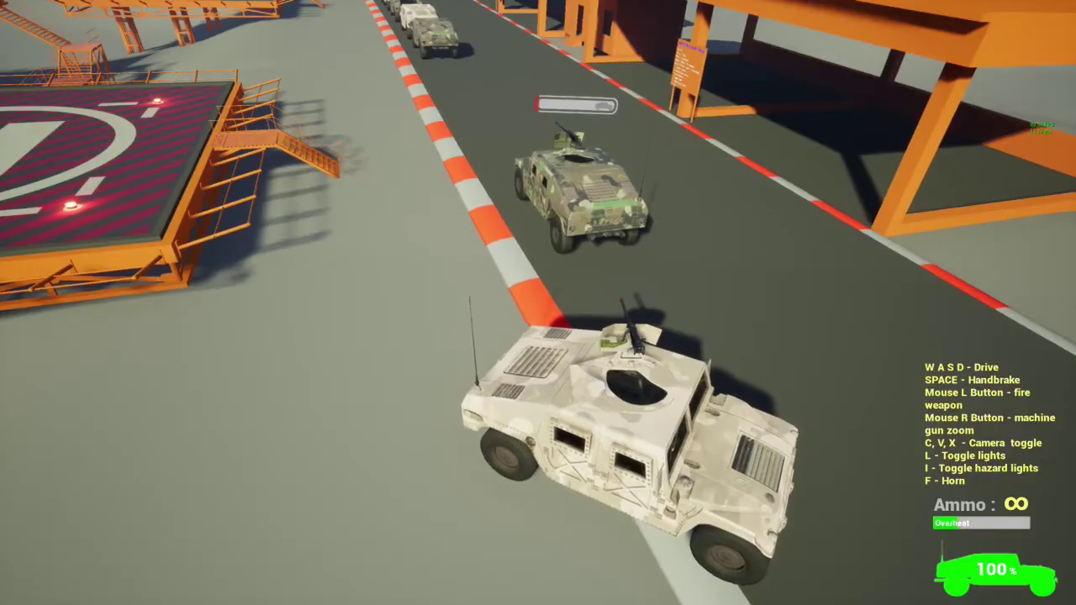
Drive the desert Rhino across the track to the kerb beside the orange shelter, away from the damaged camouflage Rhino.
key("w")
key("a")
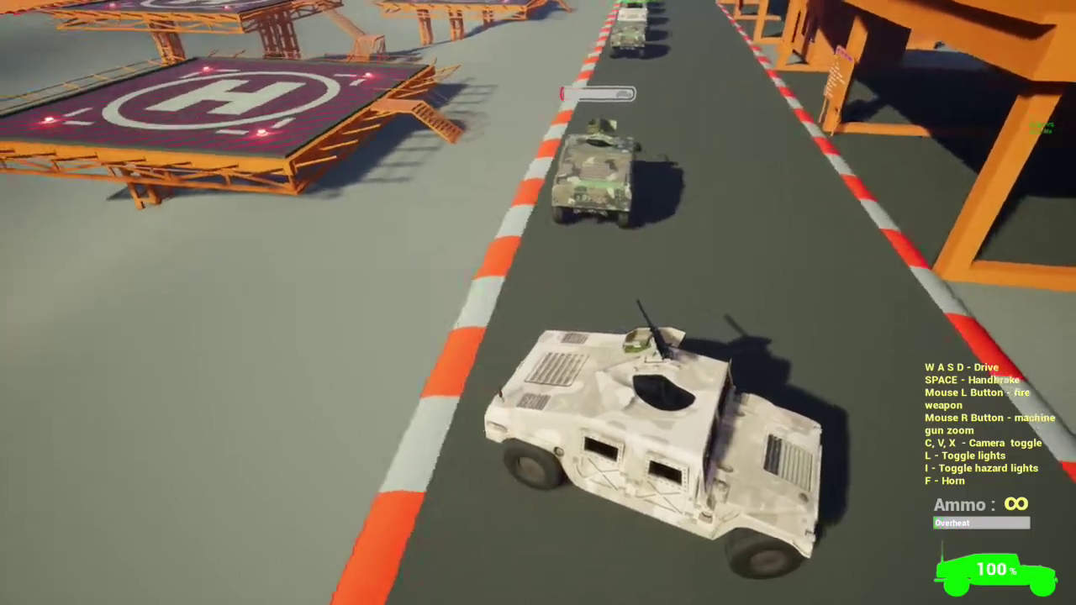
key("w")
key("a")
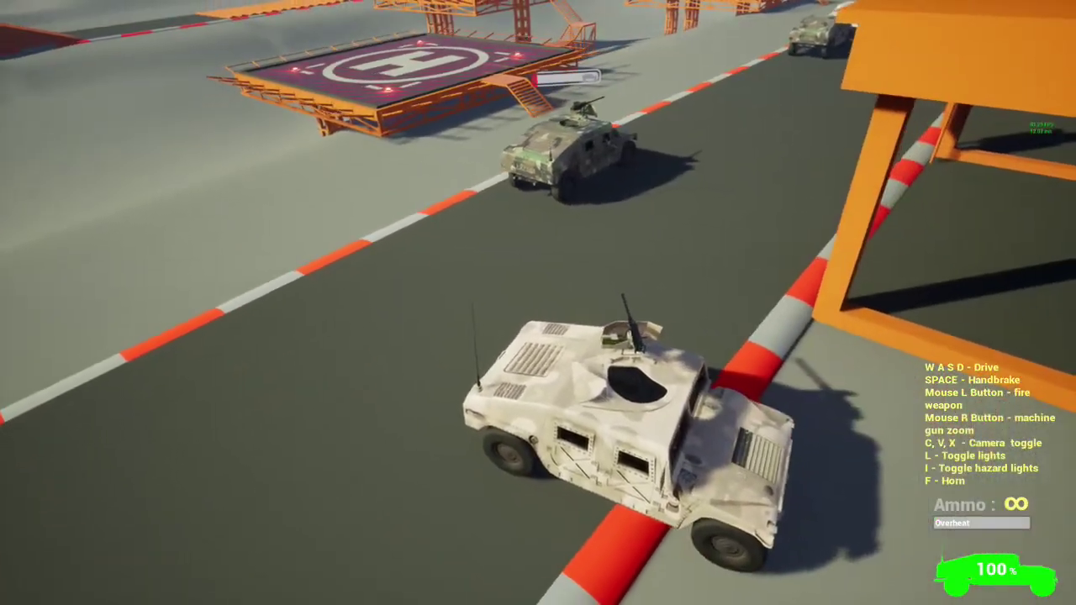
Destroy the damaged camouflage Rhino with zoomed machine gun fire from the desert Rhino, and return the gun view to normal zoom.
key("c")
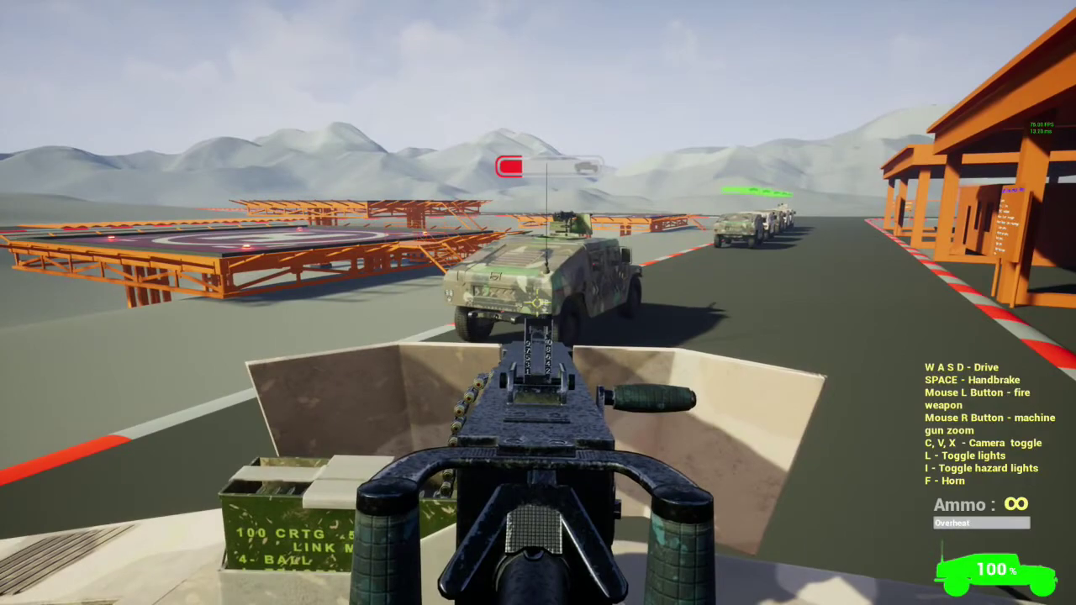
right_click(537, 303)
left_click(538, 302)
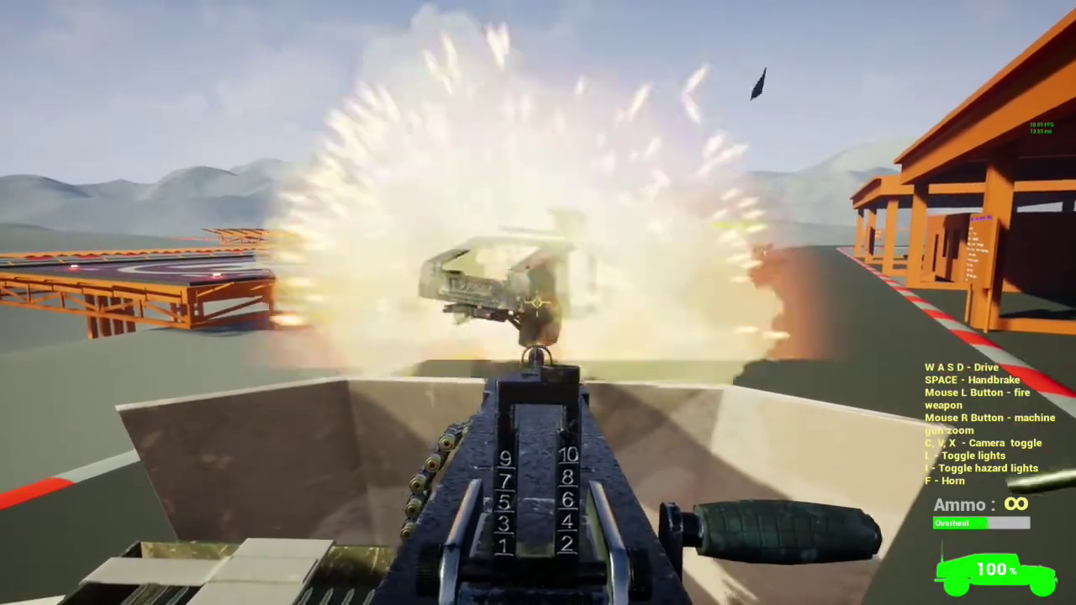
right_click(537, 303)
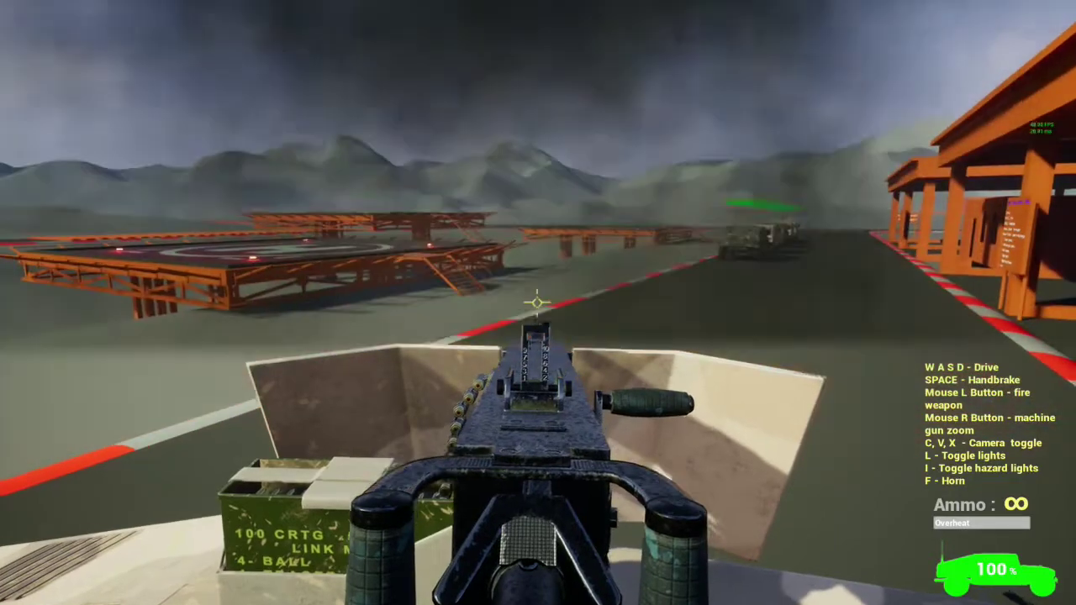
View the desert Rhino from the driver's seat and the exterior camera, and end the play test.
key("v")
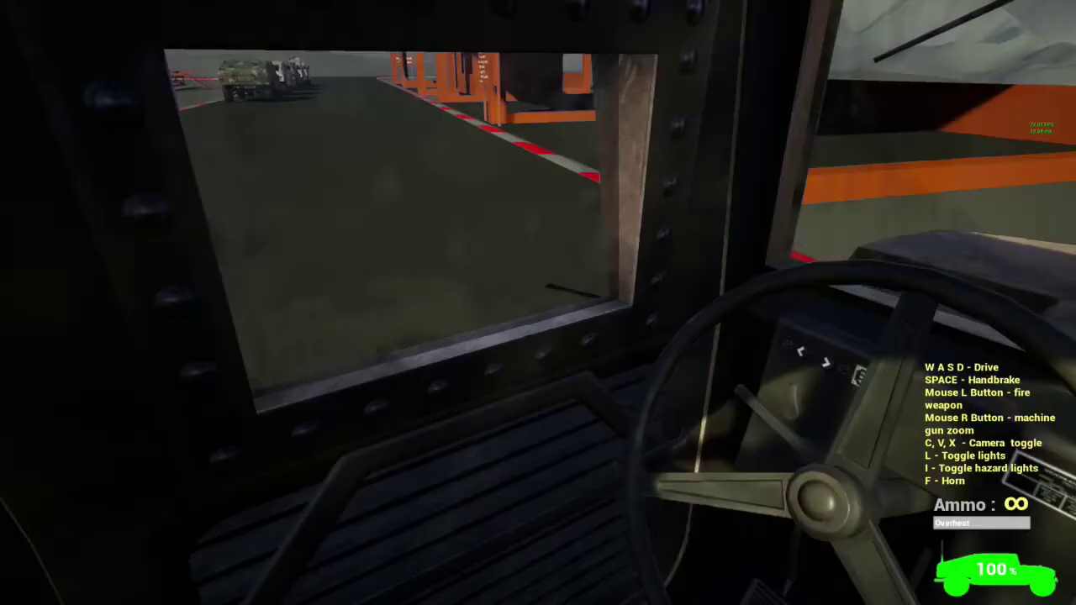
key("x")
key("c")
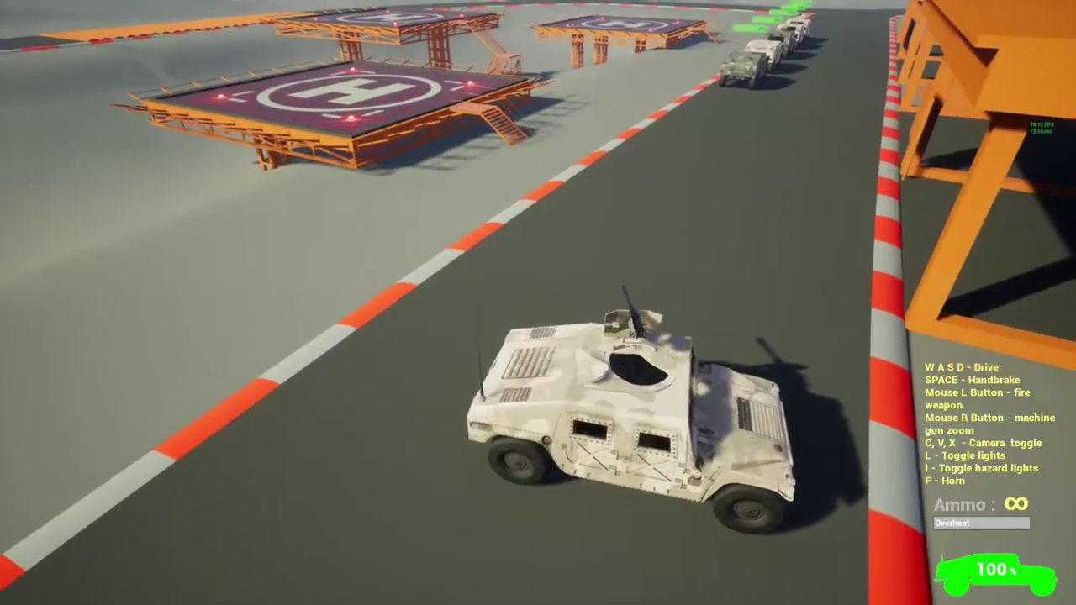
key("Escape")
Fly the editor camera along the parked line of Rhinos towards the camouflage one at the rear, examining each variant.
right_click_drag(538, 302, 134, 220)
key("w")
key("d")
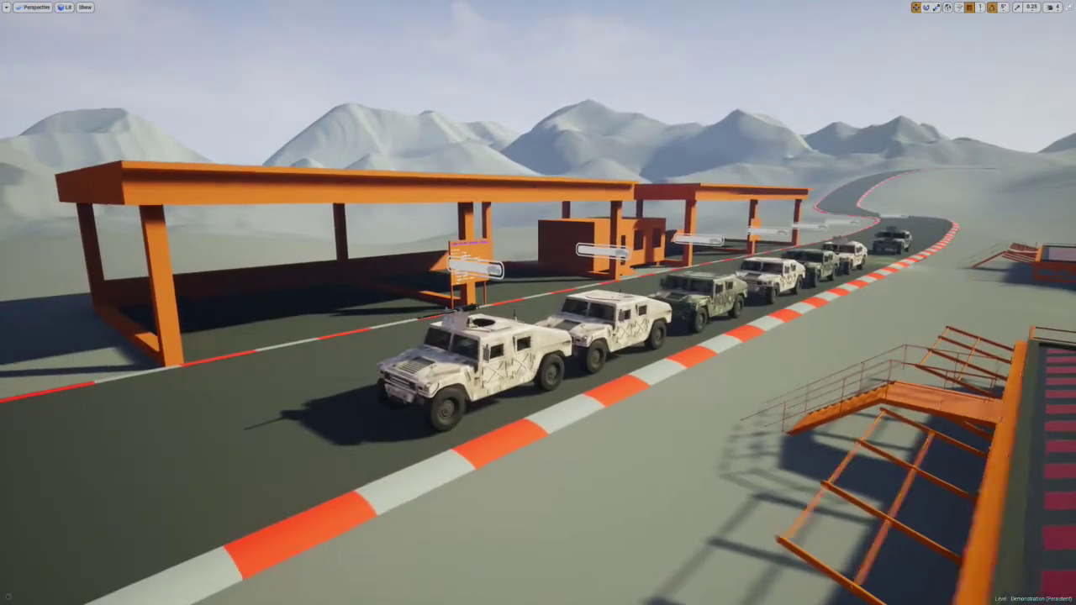
key("a")
right_click_drag(135, 220, 180, 217)
key("d")
key("s")
key("a")
key("w")
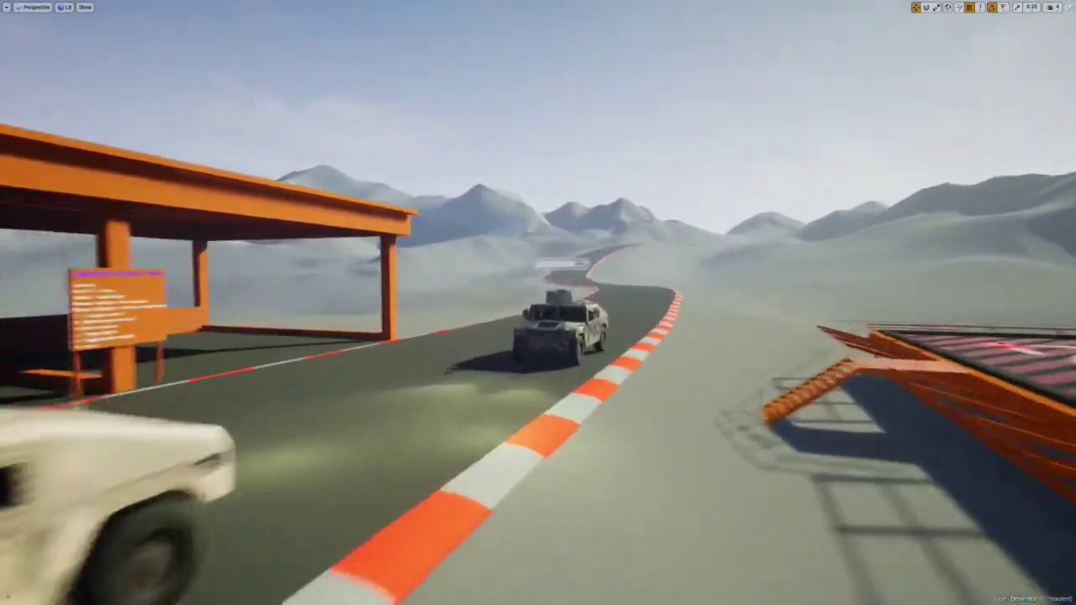
Examine the rear camouflage Rhino's lit headlights and turret up close, and look back towards the rest of the line.
key("w")
right_click_drag(538, 302, 18, 311)
key("w")
key("a")
key("d")
key("w")
key("s")
key("w")
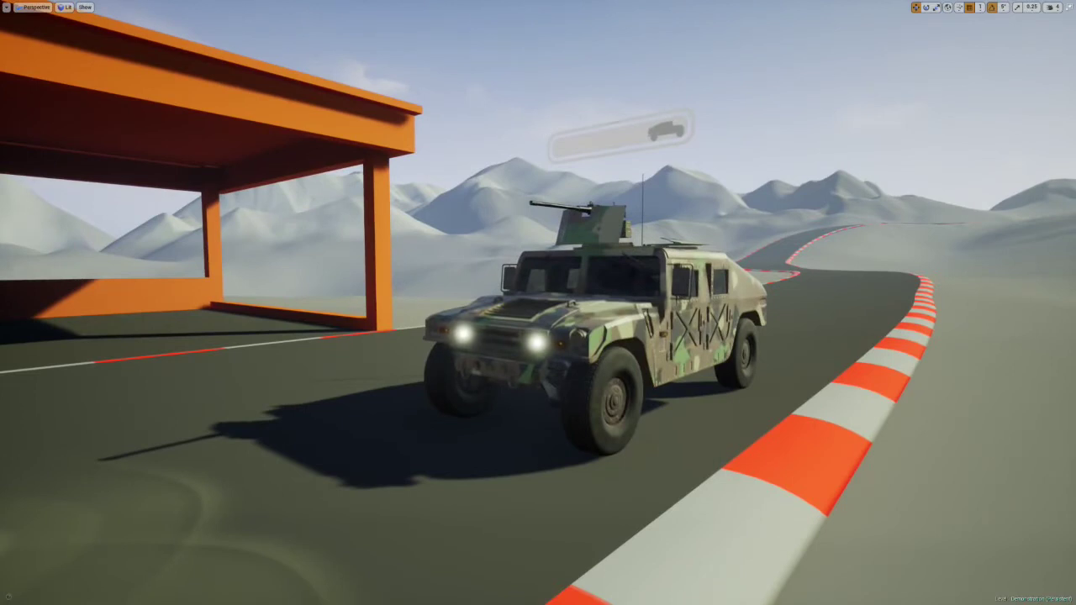
key("s")
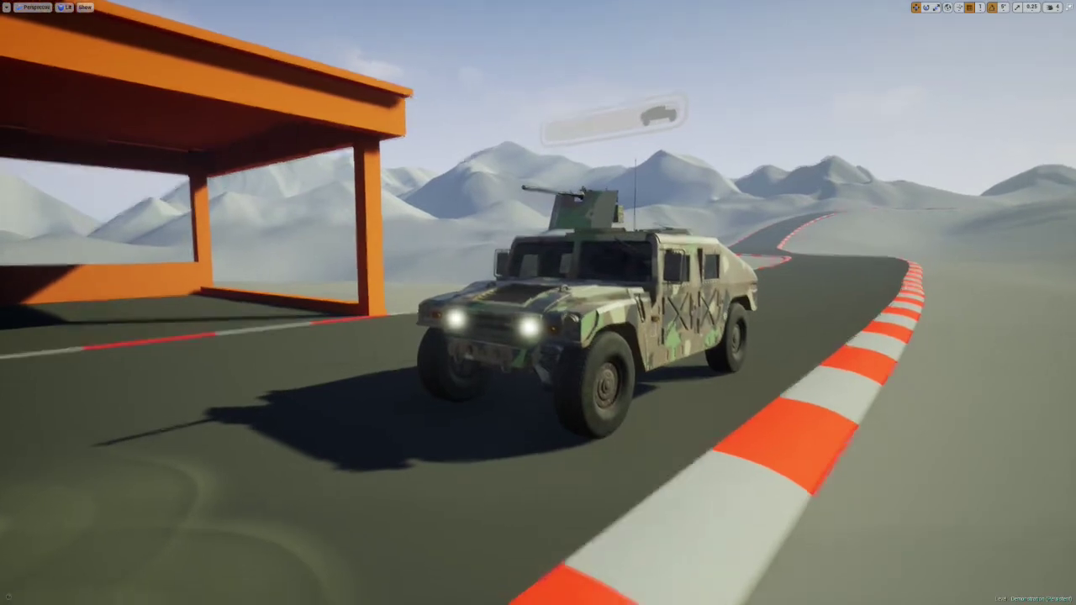
right_click_drag(538, 303, 277, 303)
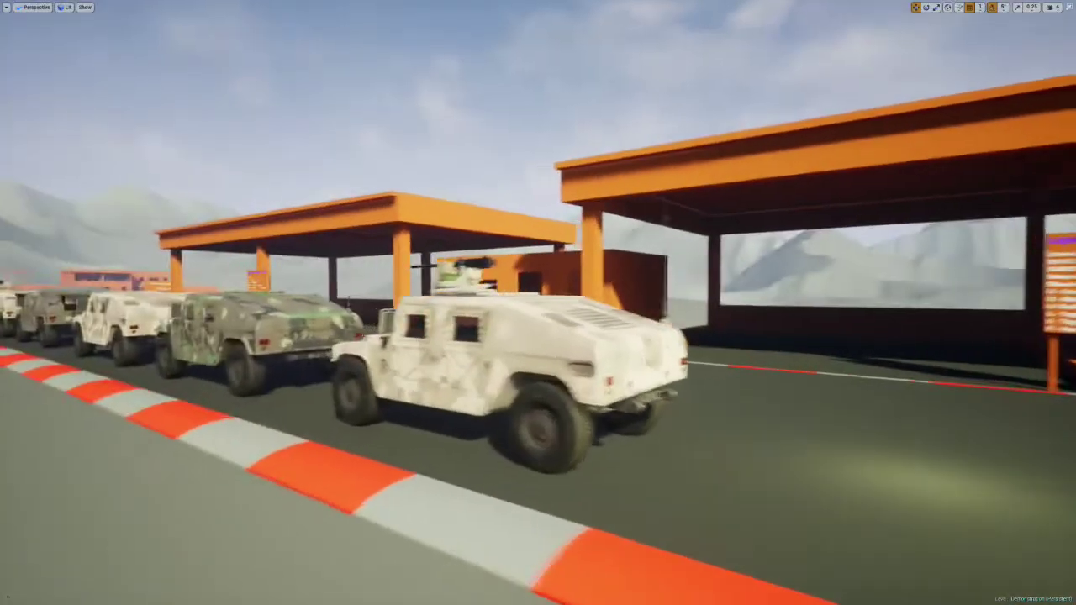